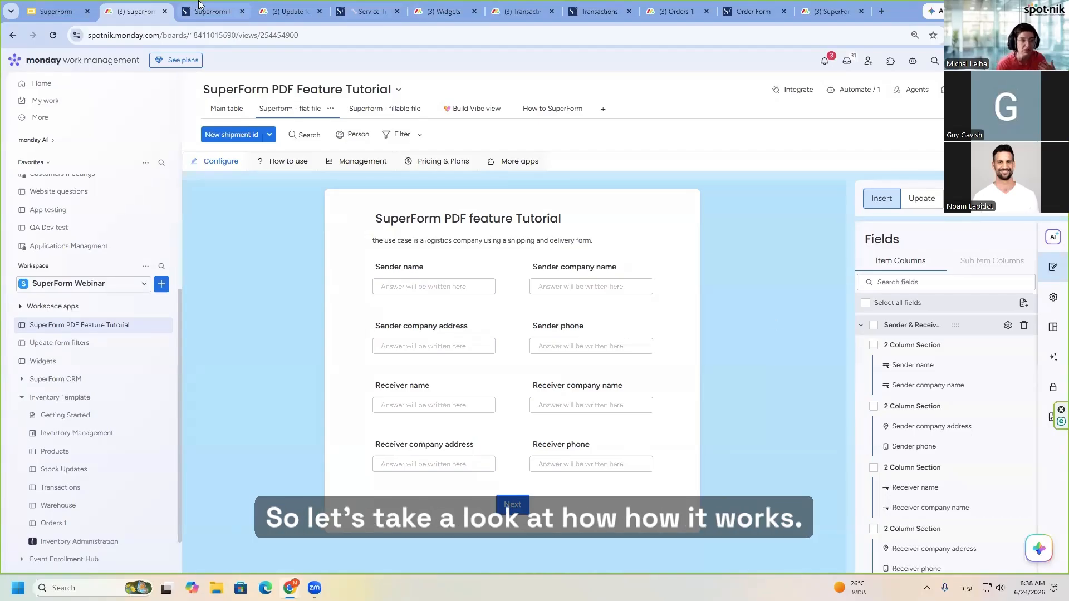
- Open the live SuperForm PDF feature Tutorial form and enter the sender's name, company name spot-nik and the sender's phone number
click(218, 11)
click(391, 153)
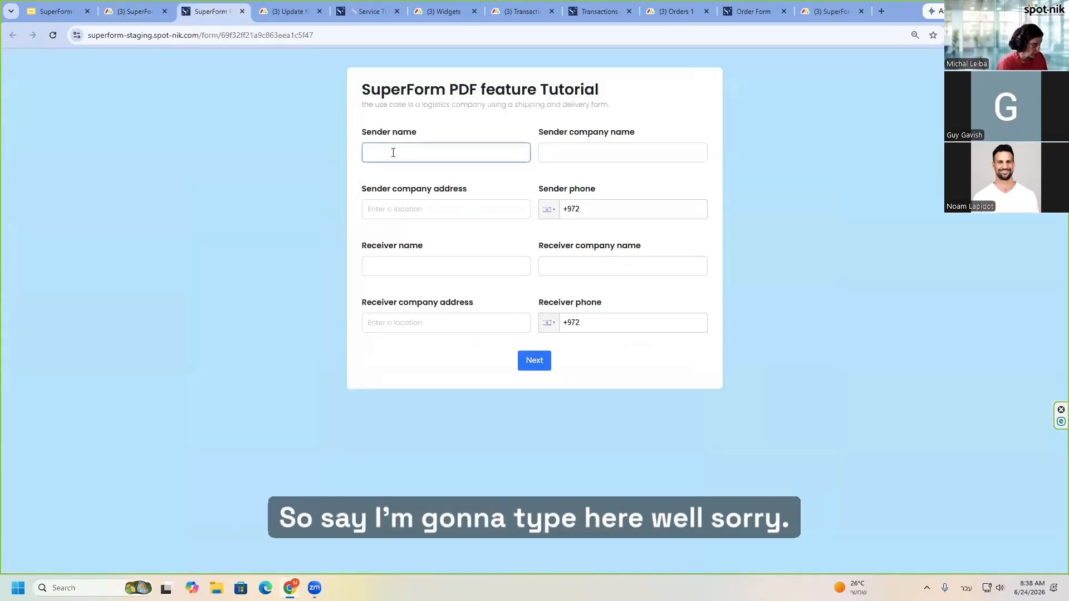
text(Mןב)
key(alt+shift)
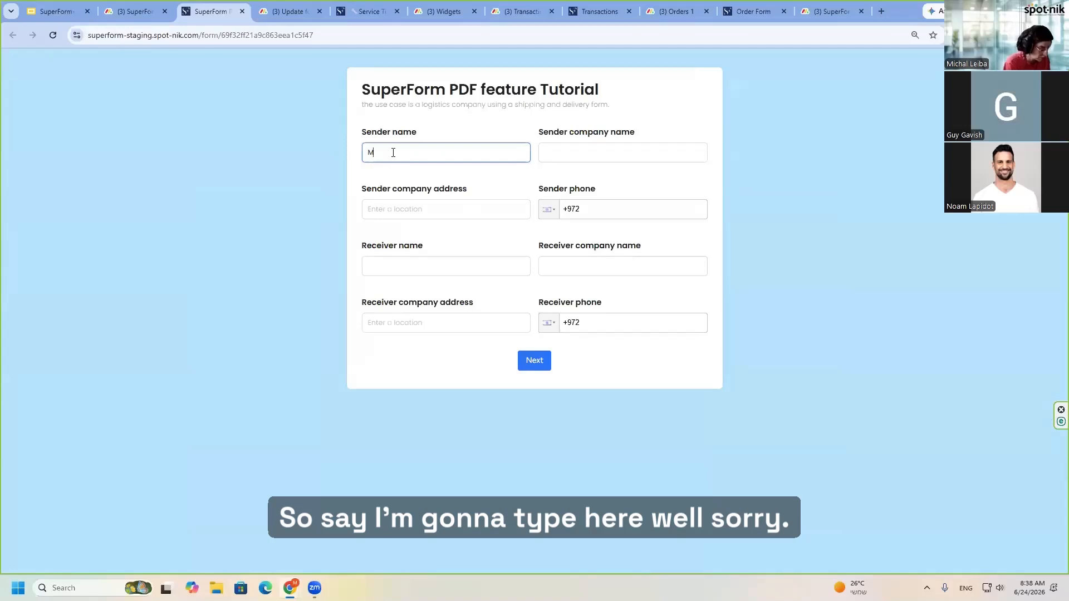
text(ichal)
click(613, 160)
text(spot-nik)
click(609, 209)
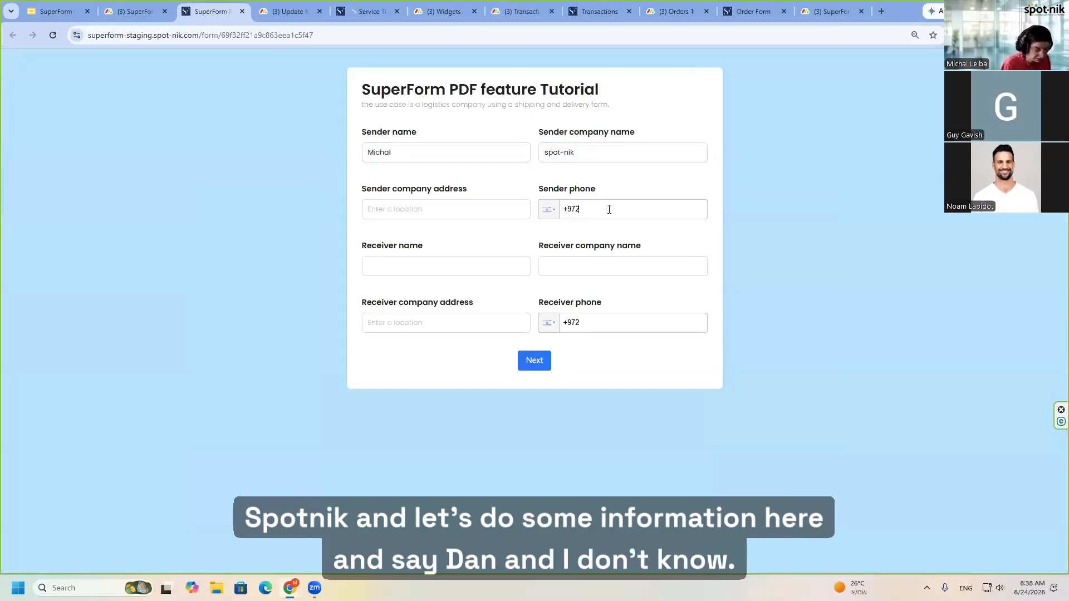
text(555 555 5)
- Enter the receiver's name and phone number, leave the receiver company blank, and continue to the shipment page
click(421, 271)
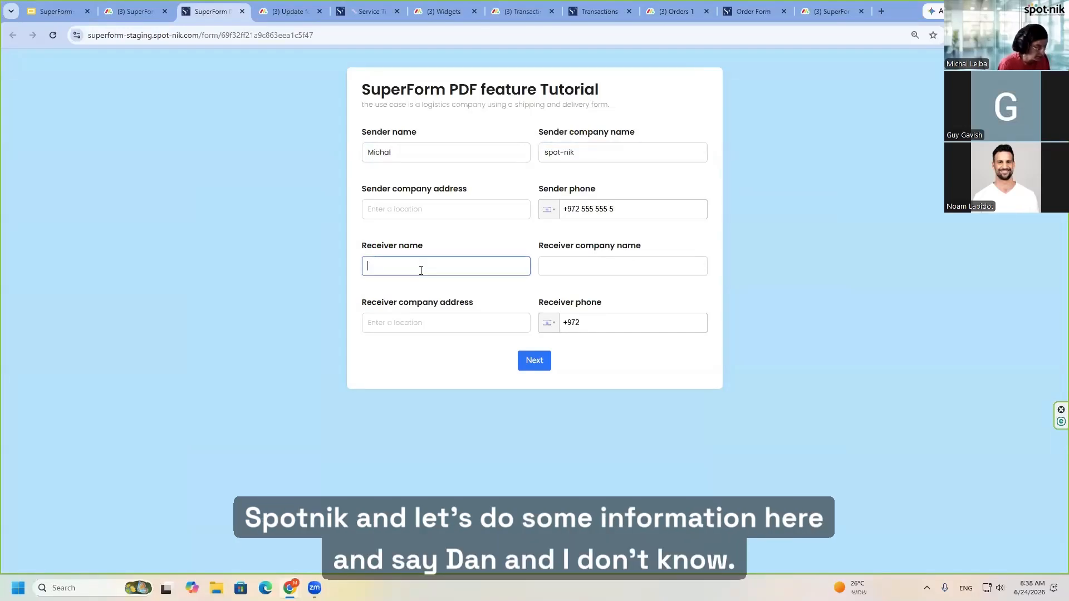
text(Dan)
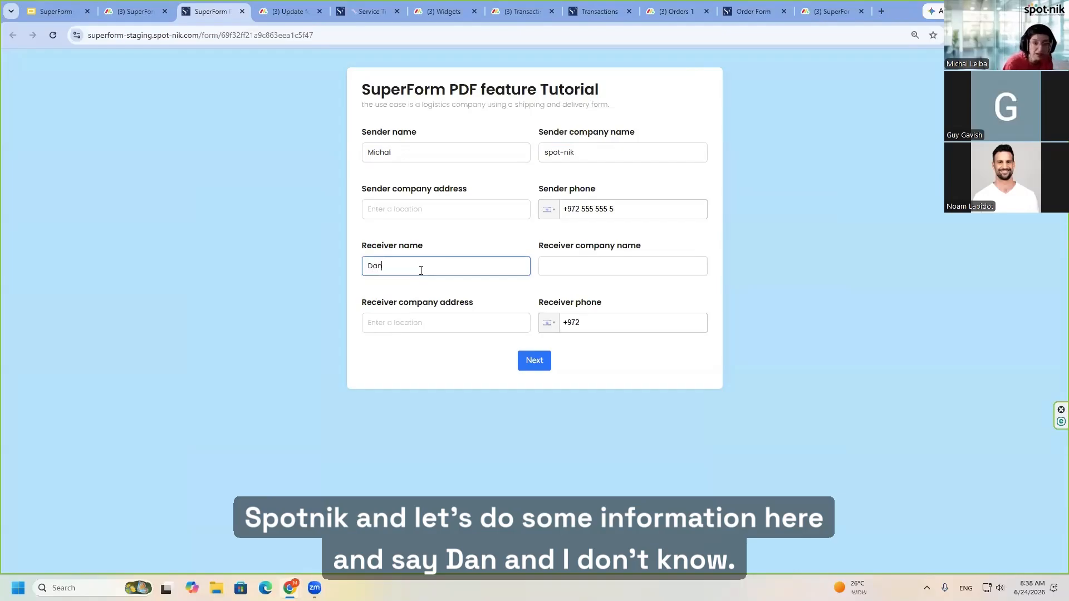
click(585, 262)
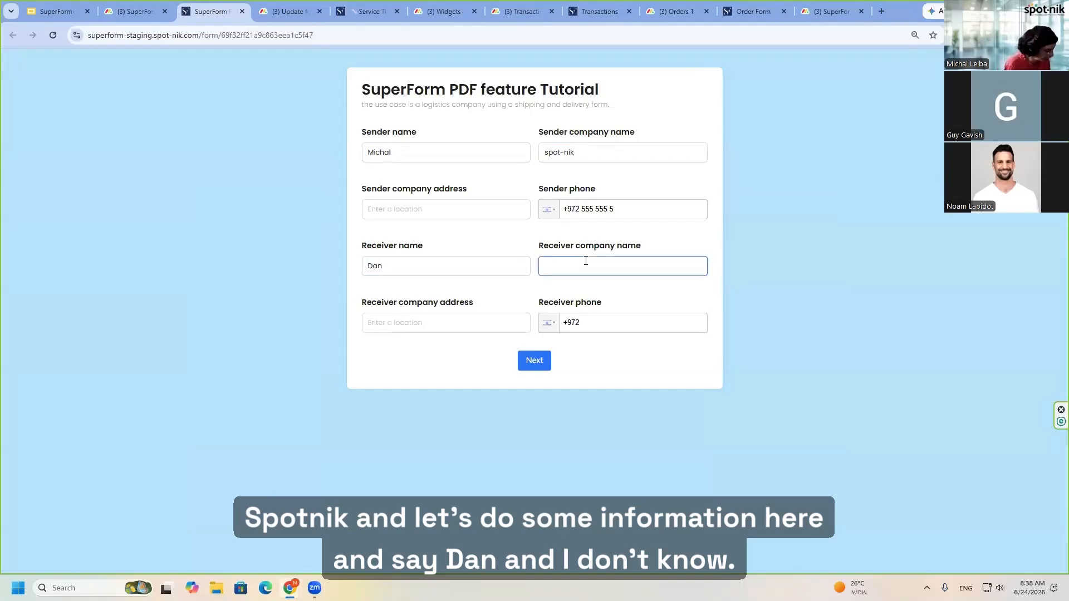
click(625, 319)
text(888 888 8888)
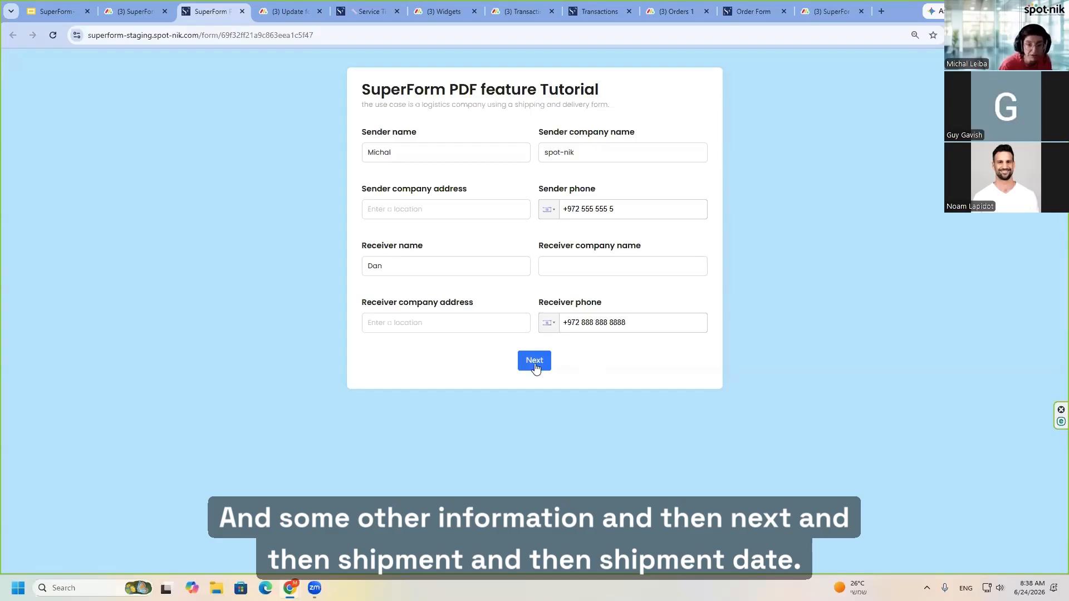
click(535, 360)
- Fill in the shipment ID, set the shipment date to 06/25/2026, and continue to the signature page
click(414, 152)
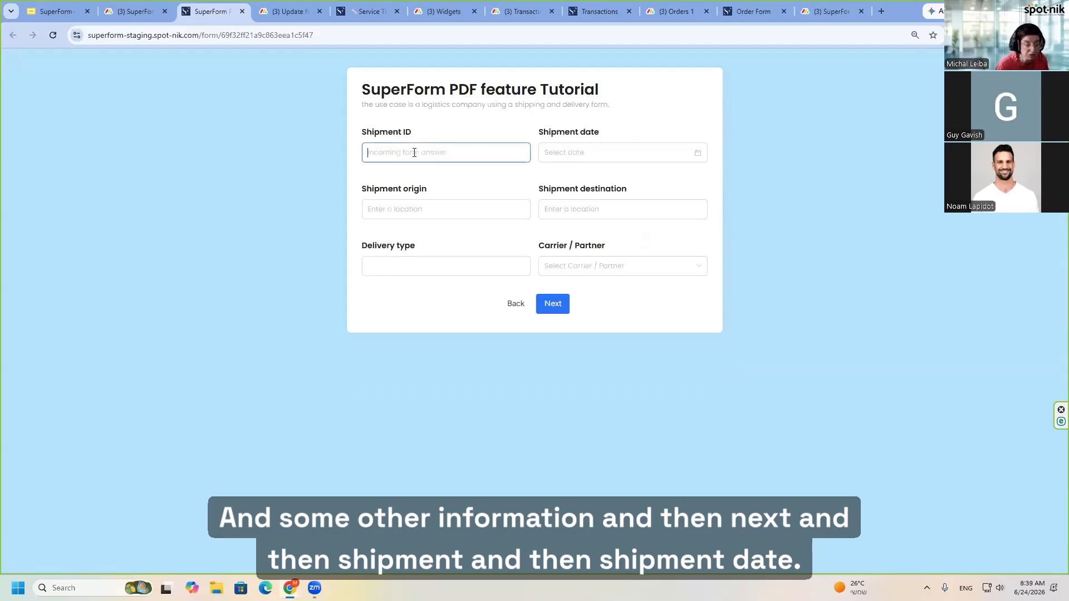
text(12345)
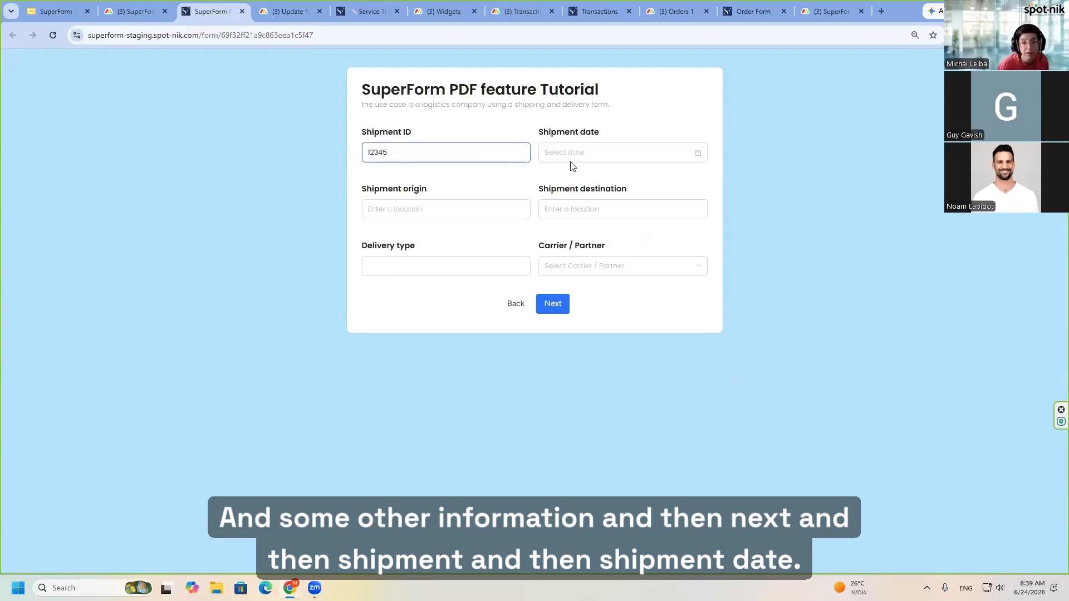
click(697, 153)
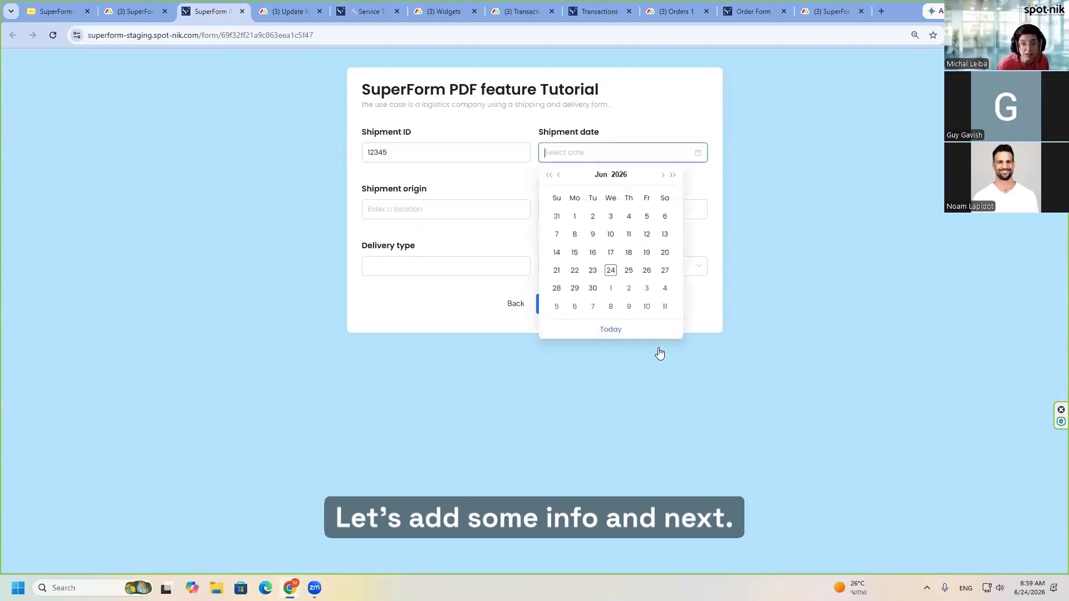
click(628, 271)
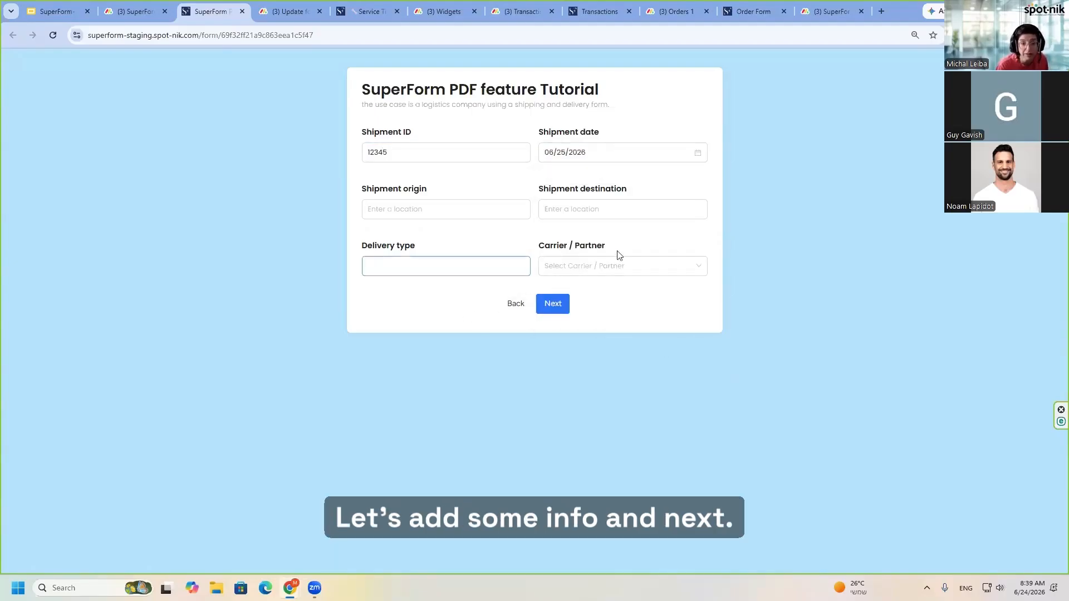
click(553, 304)
- Draw a freehand signature, save it, and submit the form
drag(400, 212, 640, 199)
click(632, 258)
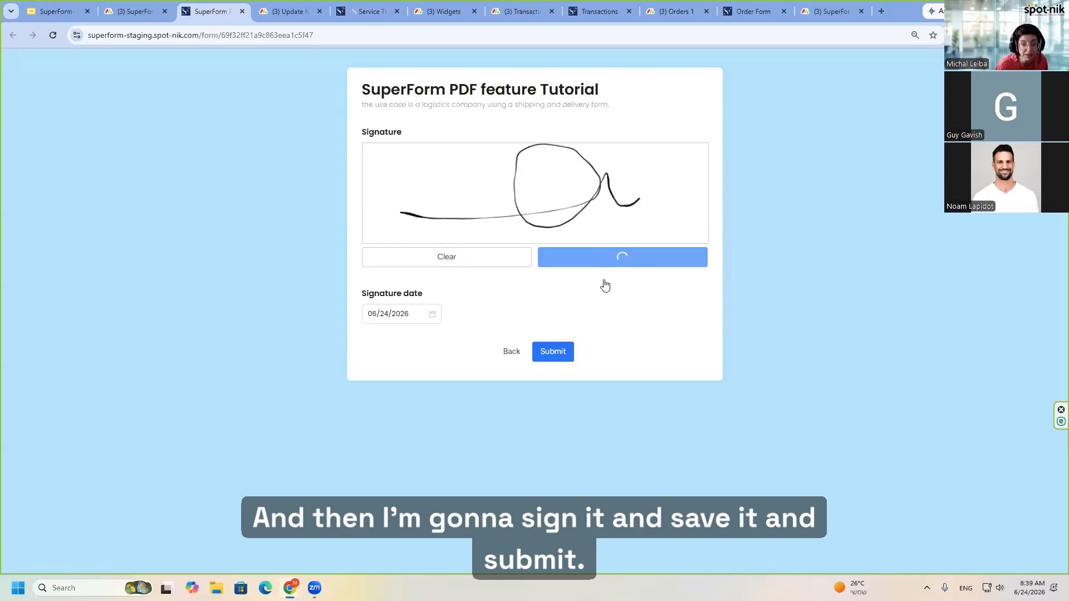
click(549, 352)
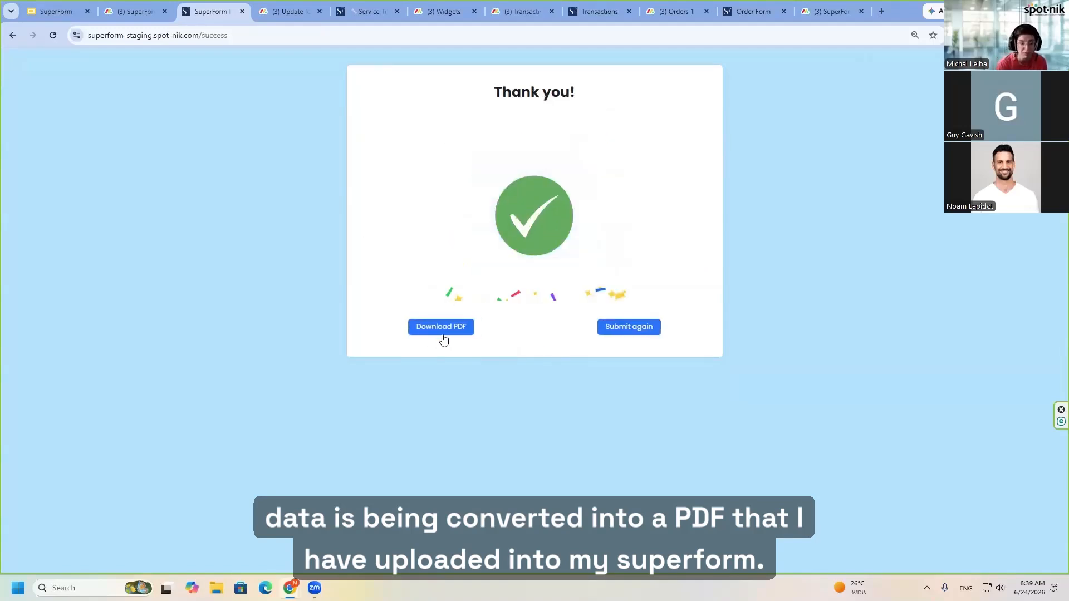
- Download the submission's PDF, examine the filled Shipping & Delivery Form in Acrobat at full size, and minimize it
click(446, 329)
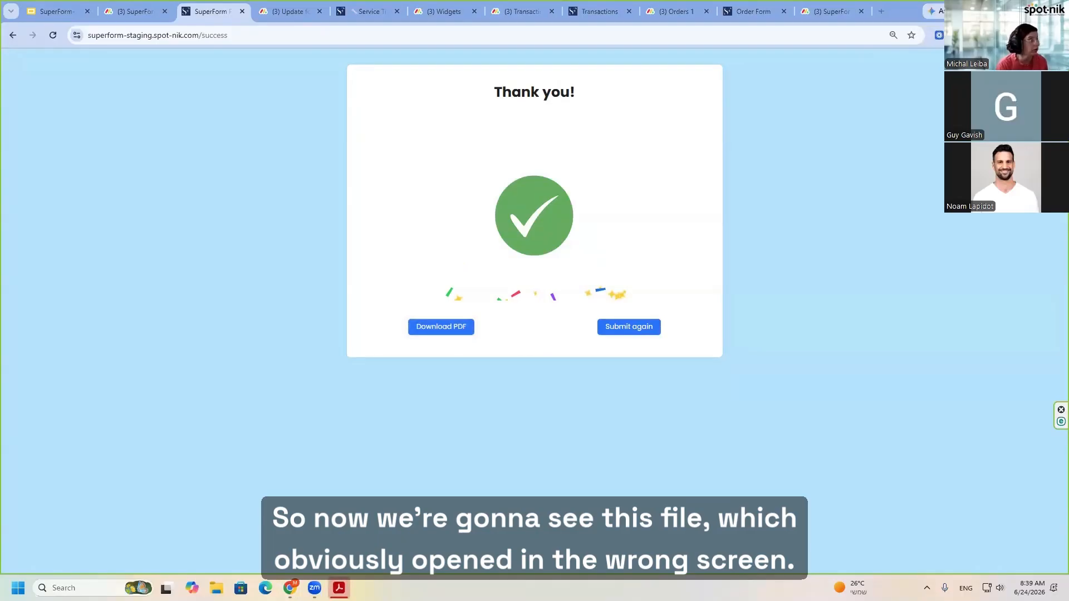
drag(1068, 29, 659, 29)
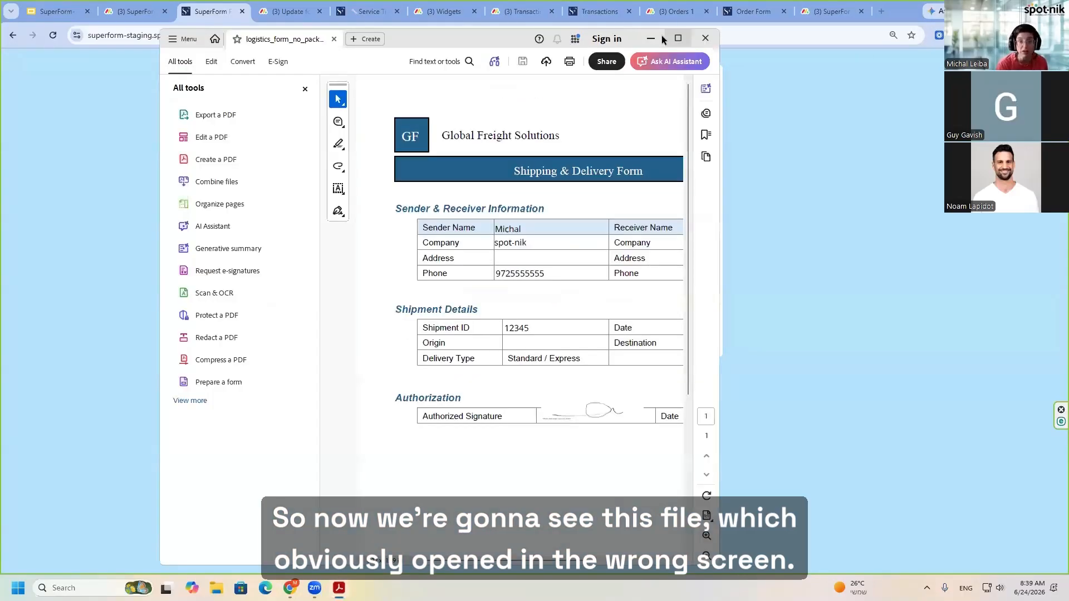
click(663, 37)
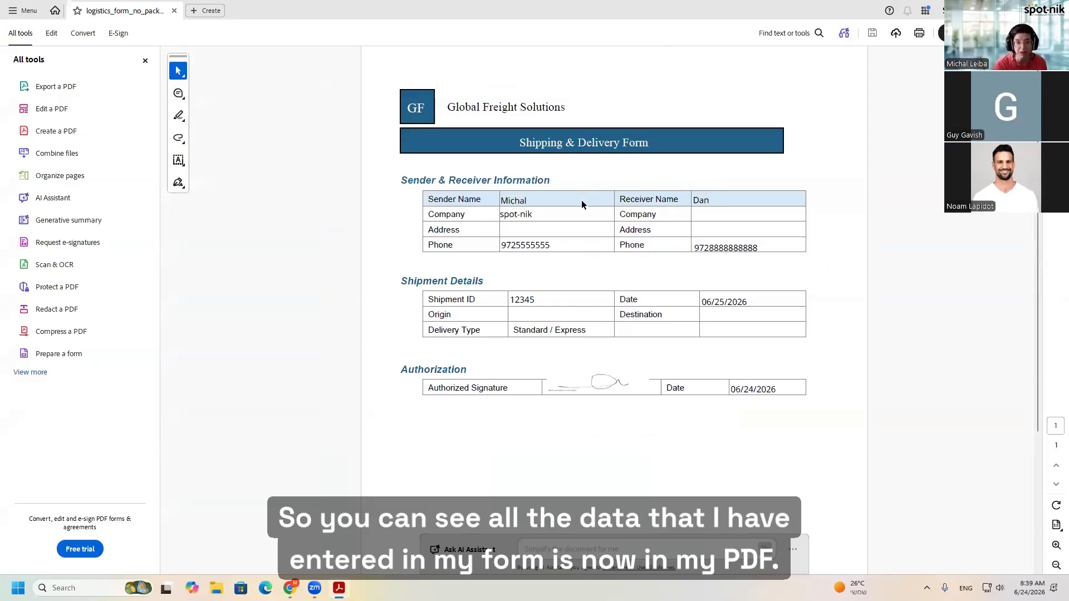
click(1004, 10)
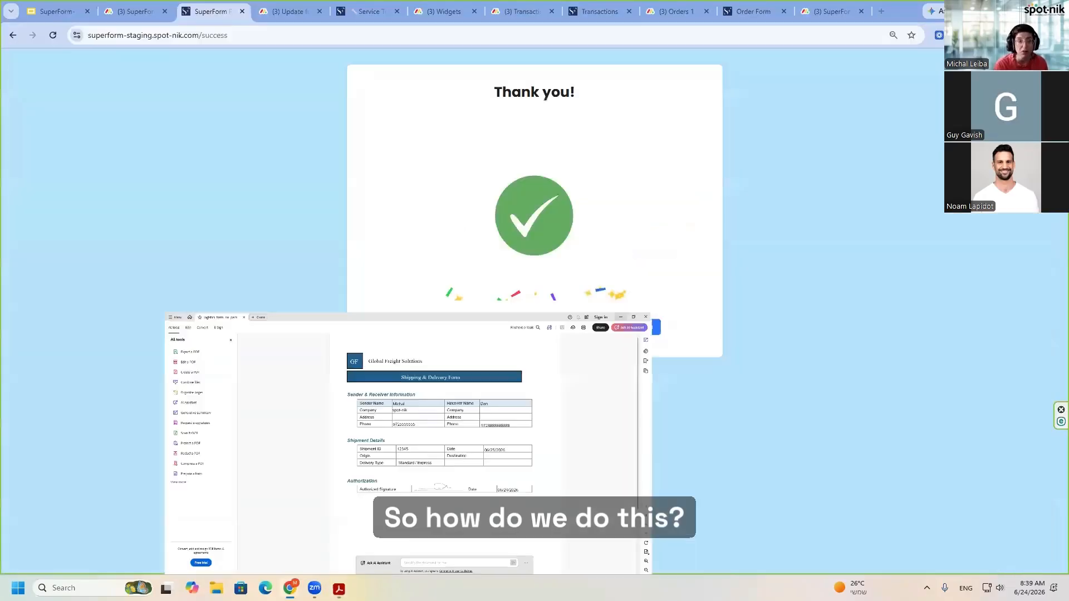
- Return to the board's Superform - flat file view and examine its PDF conversion settings and field mapping
click(137, 10)
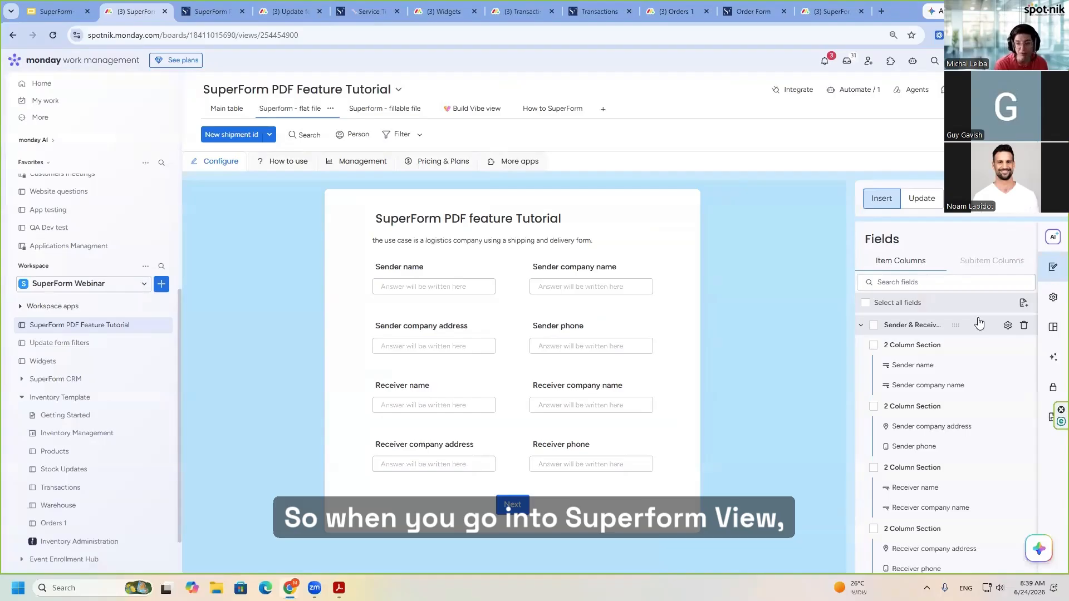
mouse_move(1053, 413)
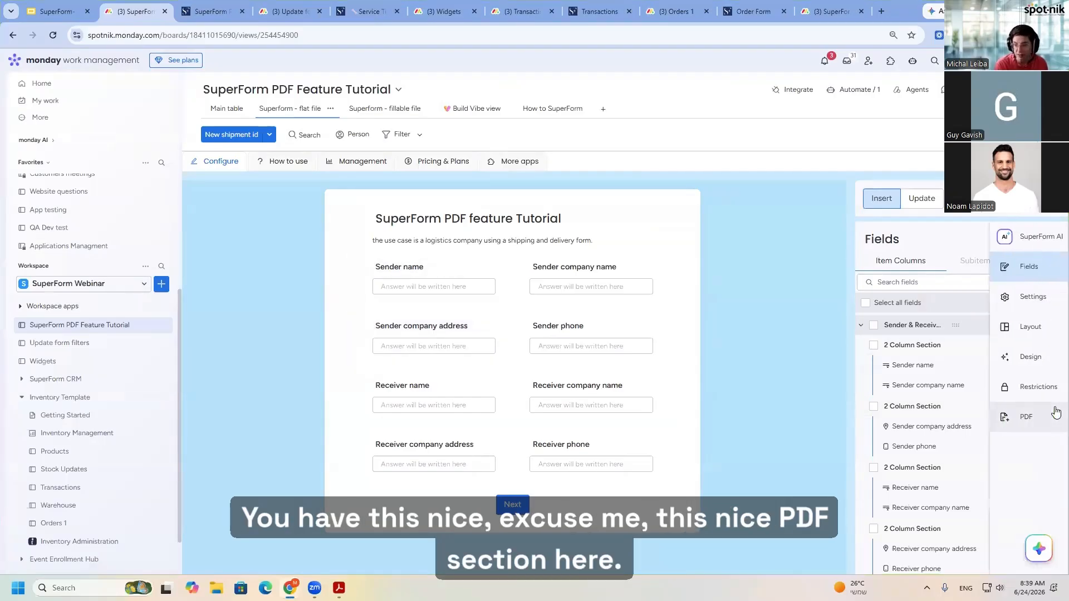
click(1020, 422)
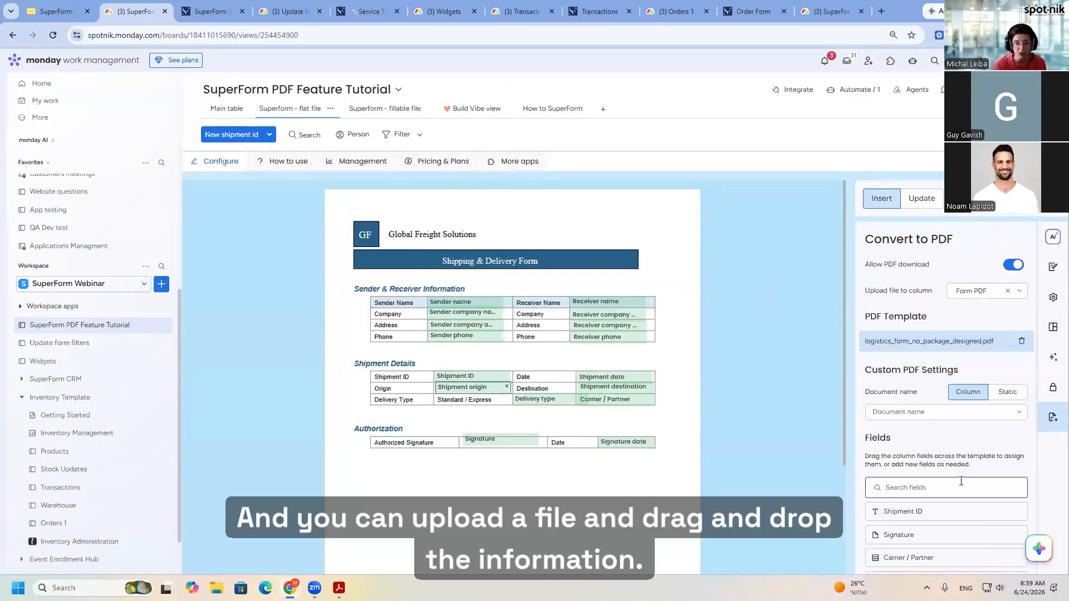
- In the How to SuperForm view, allow PDF download and set Form PDF as the column the file is uploaded to
click(551, 111)
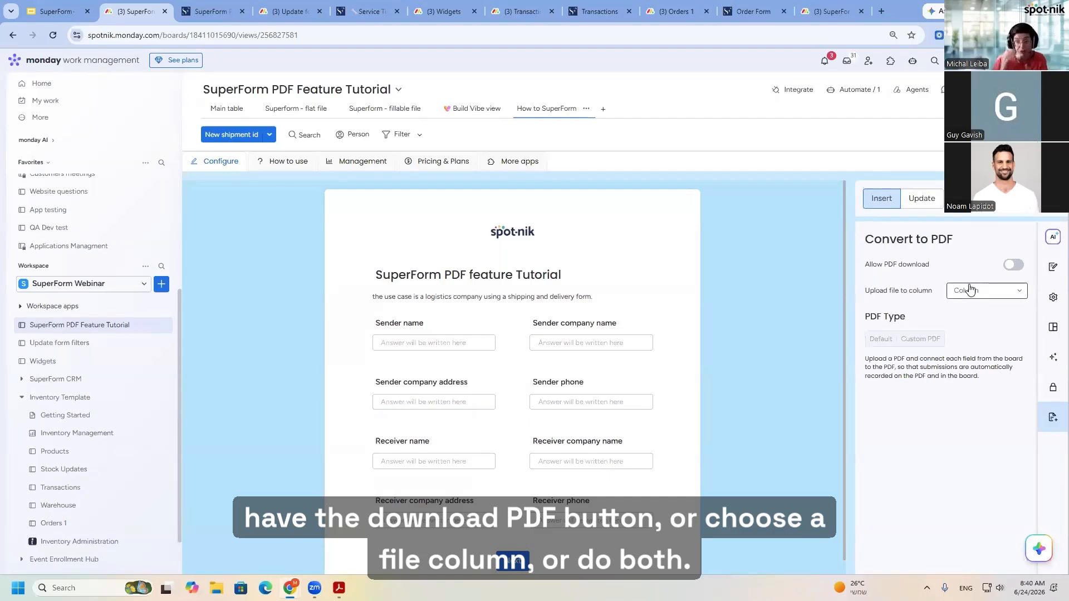
click(1009, 266)
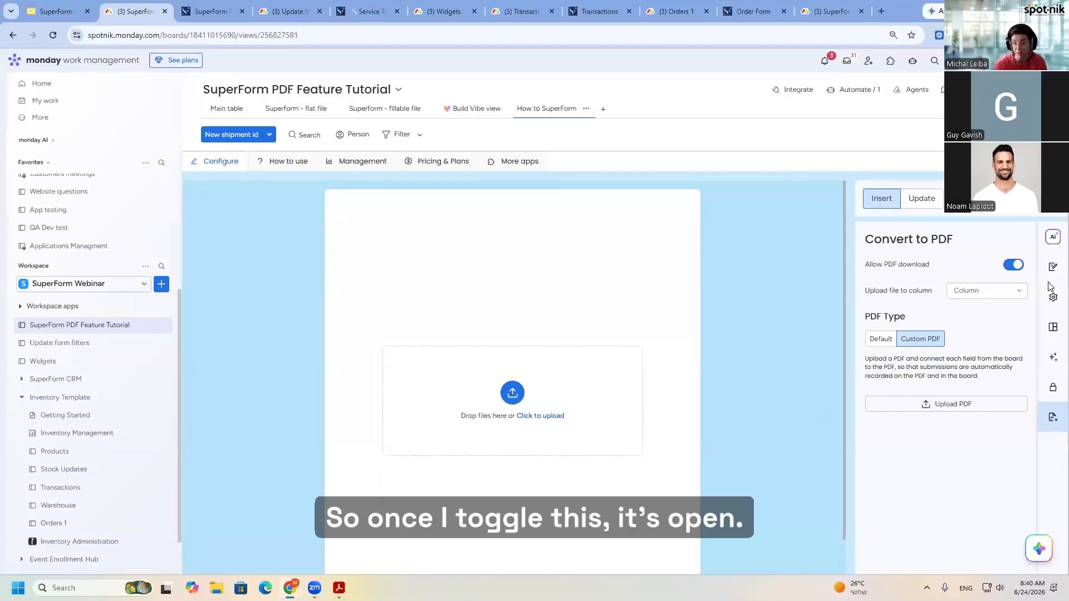
click(983, 293)
click(986, 333)
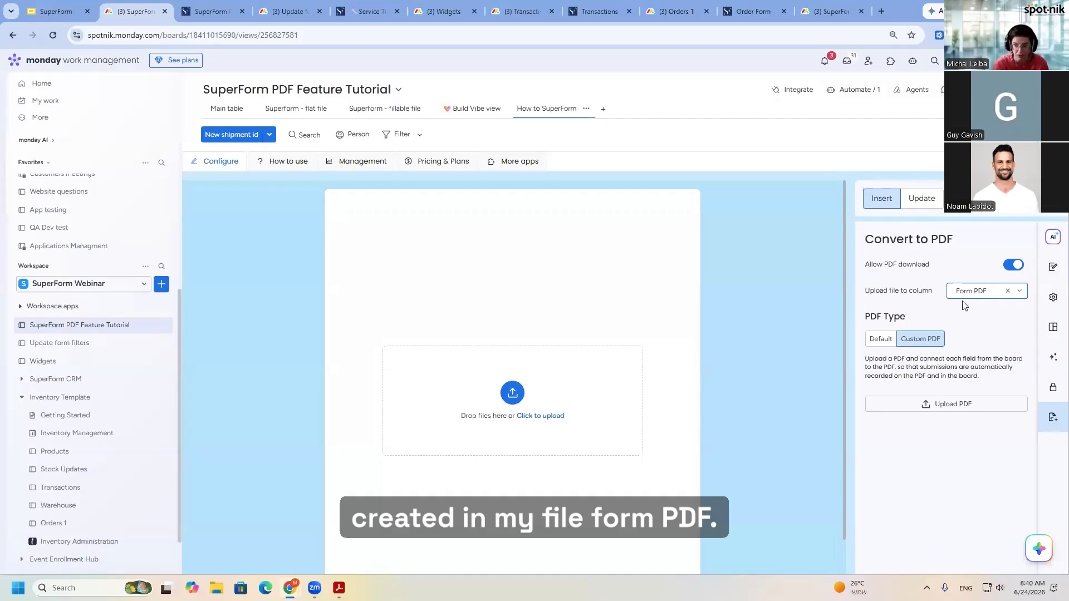
- Preview the Default PDF type and examine its document name, alignment, width and font size settings
click(879, 340)
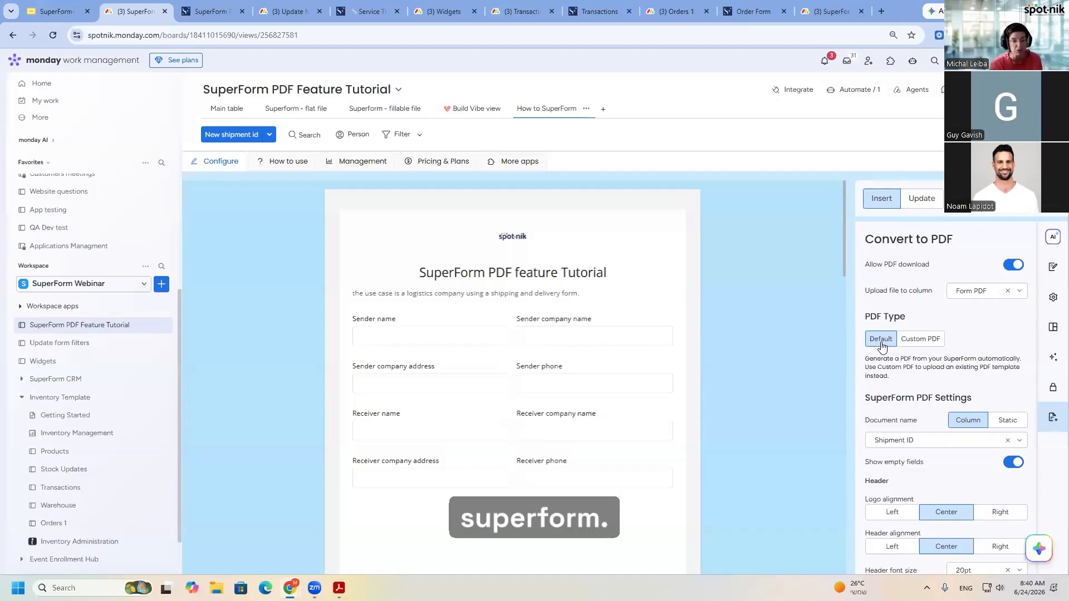
scroll(481, 409, down, 1)
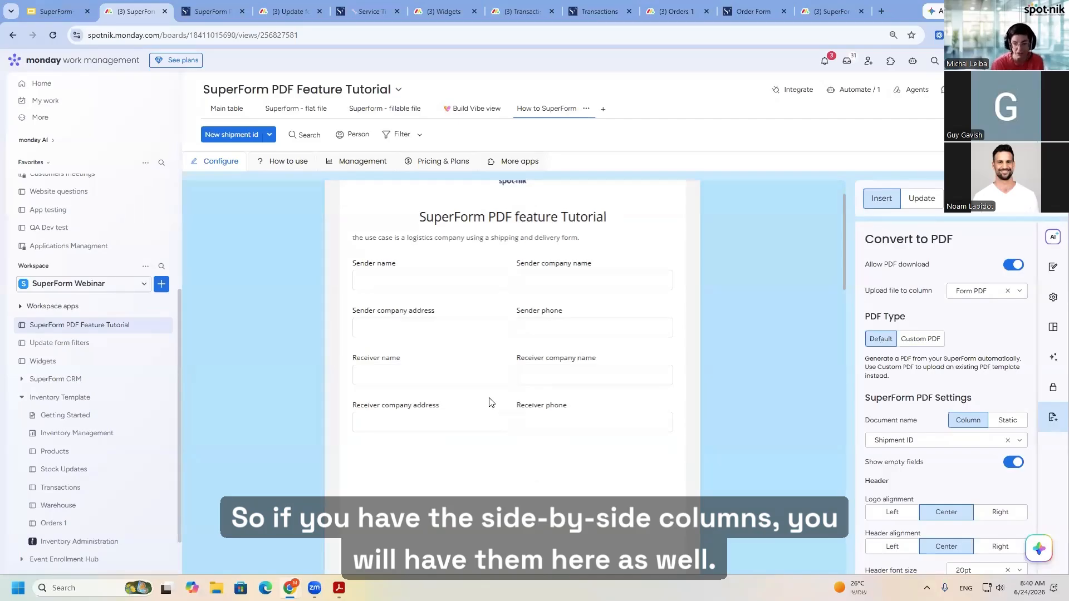
scroll(883, 468, down, 1)
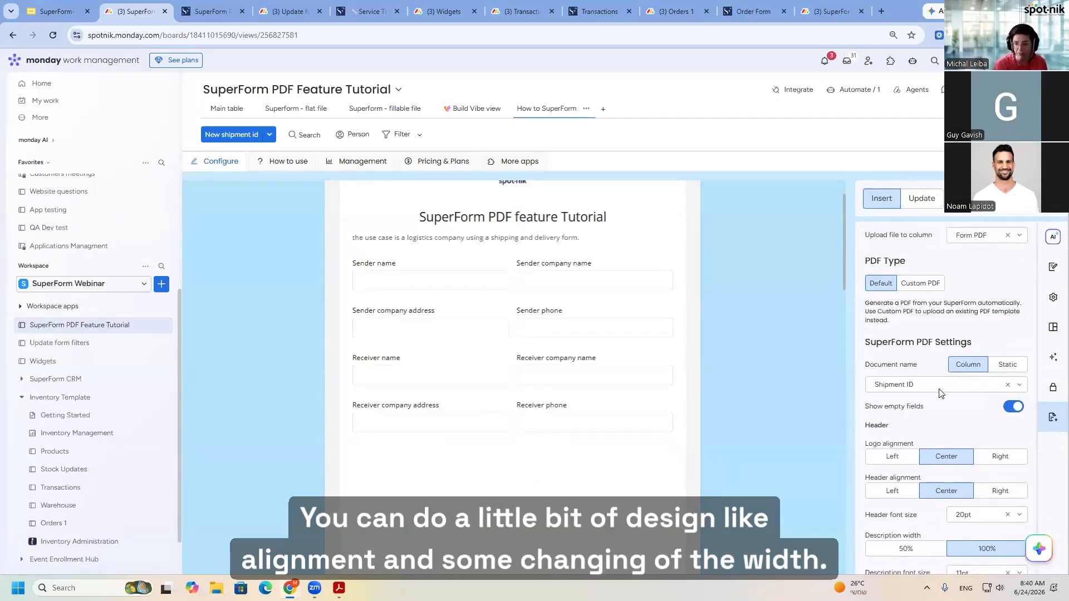
scroll(883, 468, down, 2)
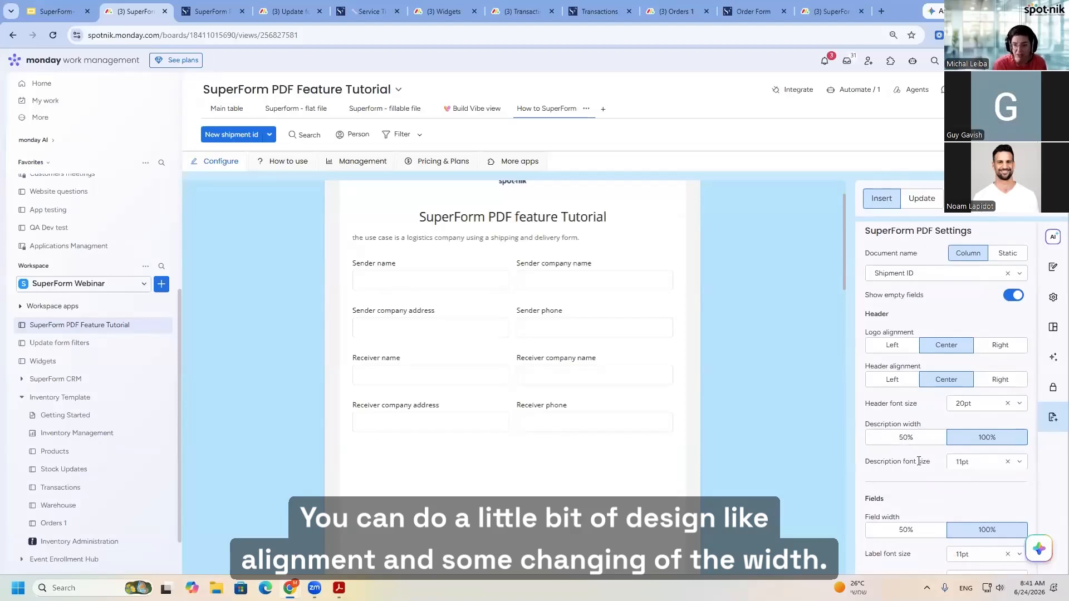
scroll(919, 461, down, 1)
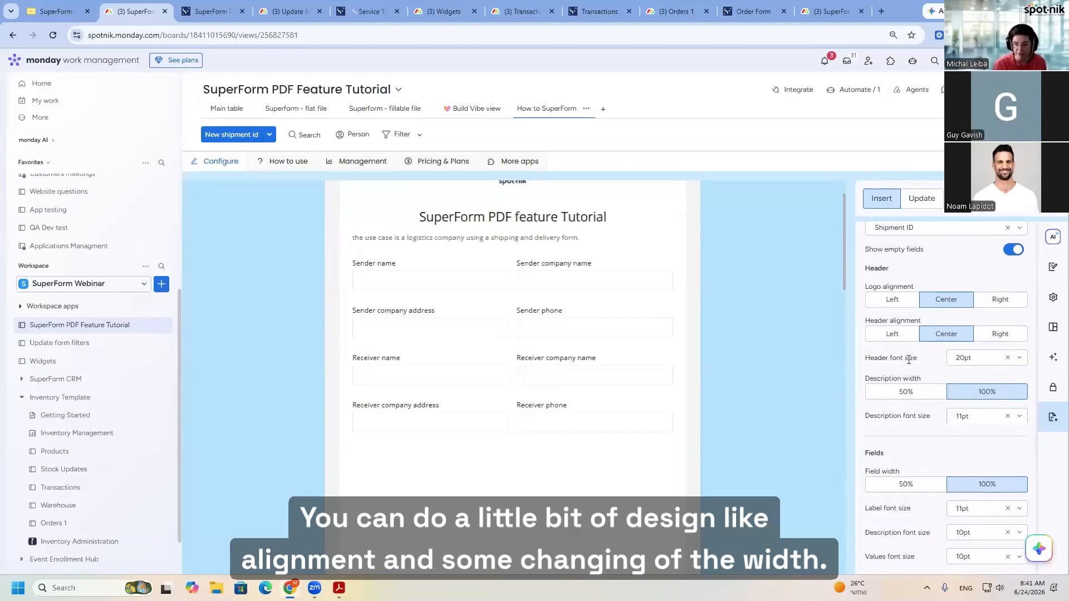
scroll(886, 440, up, 4)
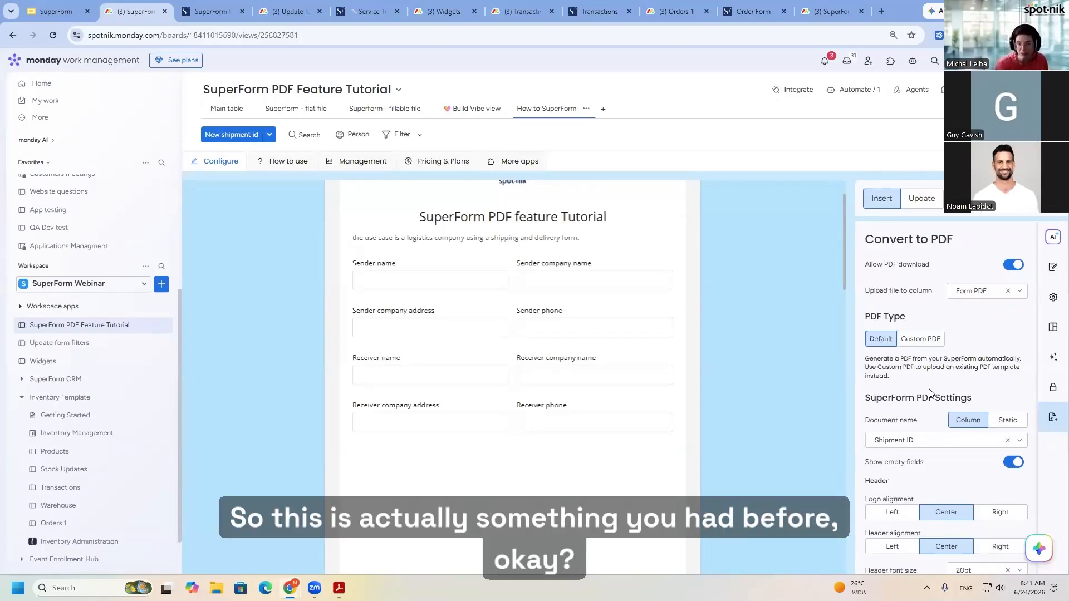
- Choose the Custom PDF type and upload logistics_form_no_package_designed from New folder (2) in Downloads as the template
click(930, 341)
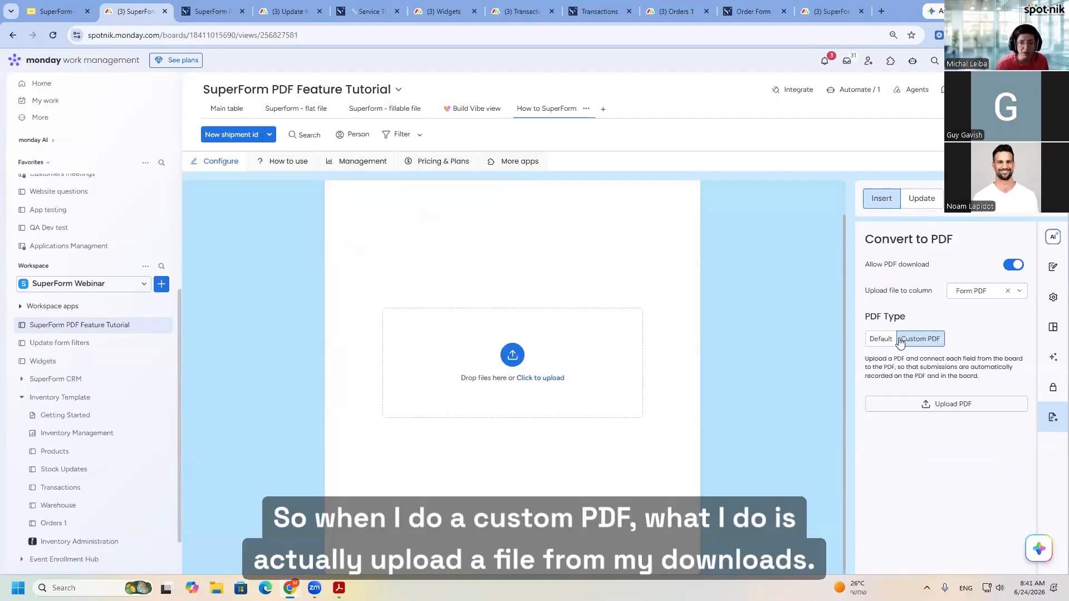
click(512, 354)
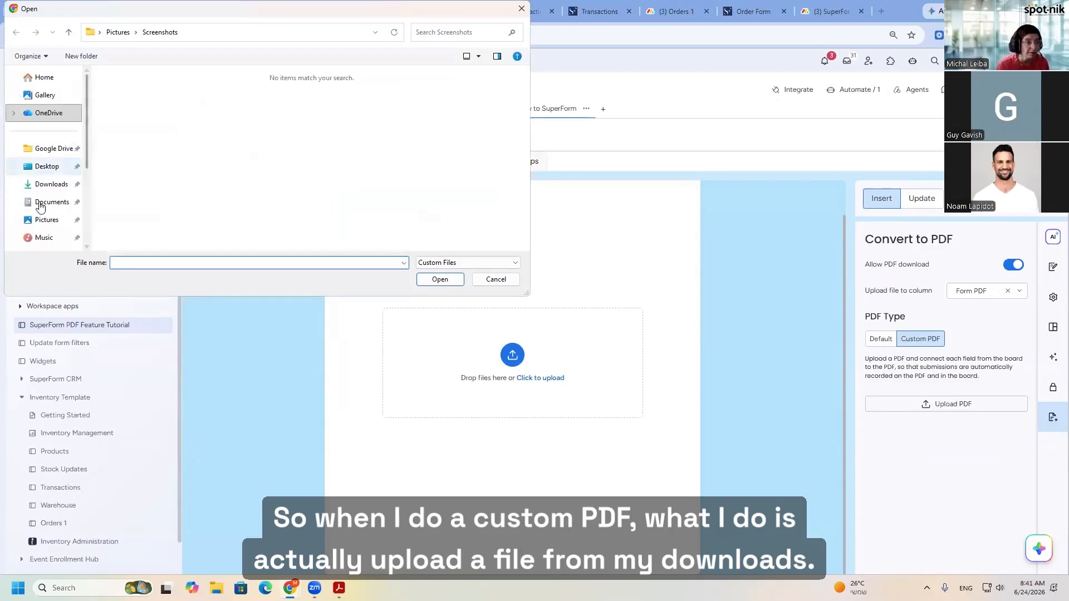
click(51, 185)
scroll(205, 134, down, 5)
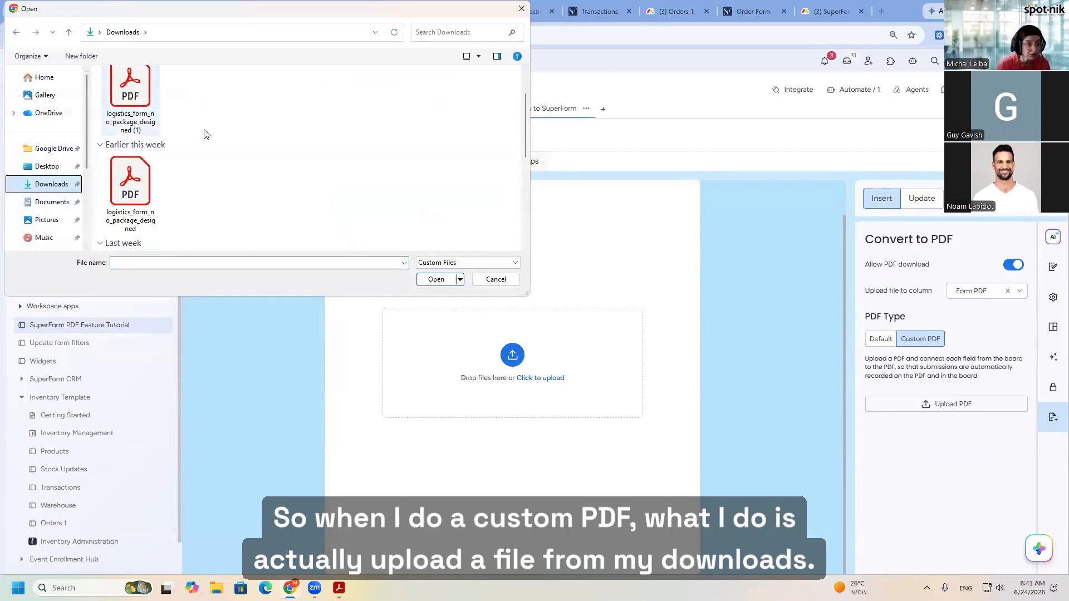
double_click(422, 195)
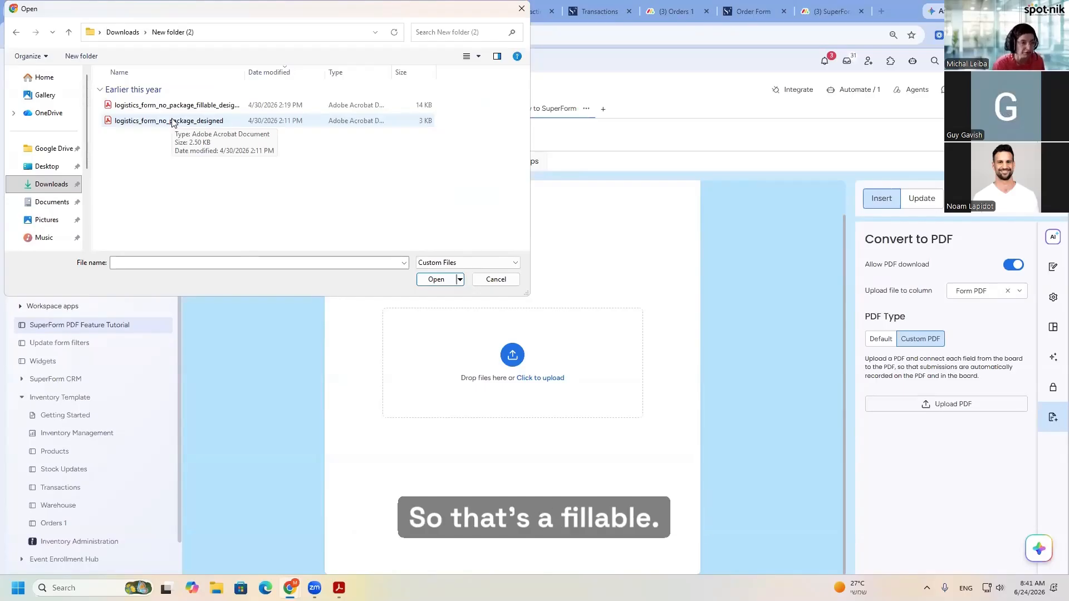
click(161, 122)
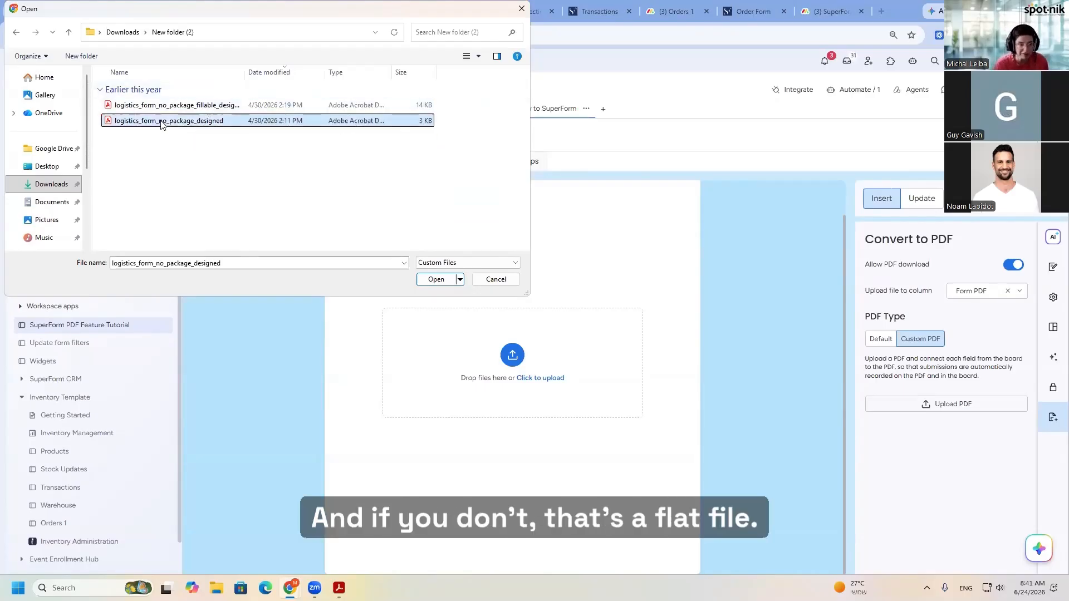
click(436, 280)
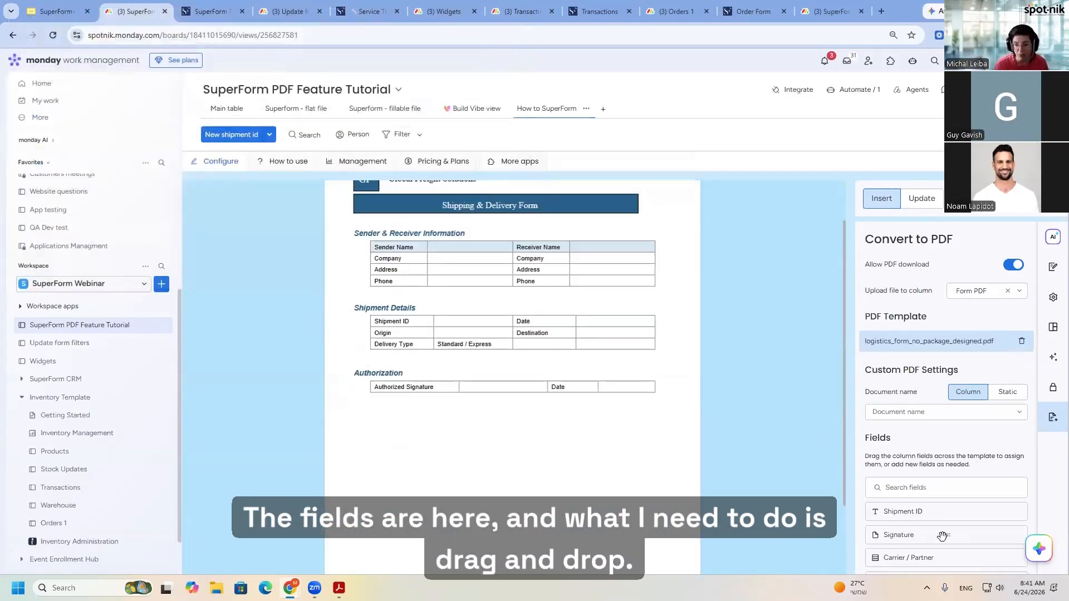
- Place the Signature field in the Authorized Signature cell and the Sender company address field in the sender's Company cell
drag(941, 538, 501, 387)
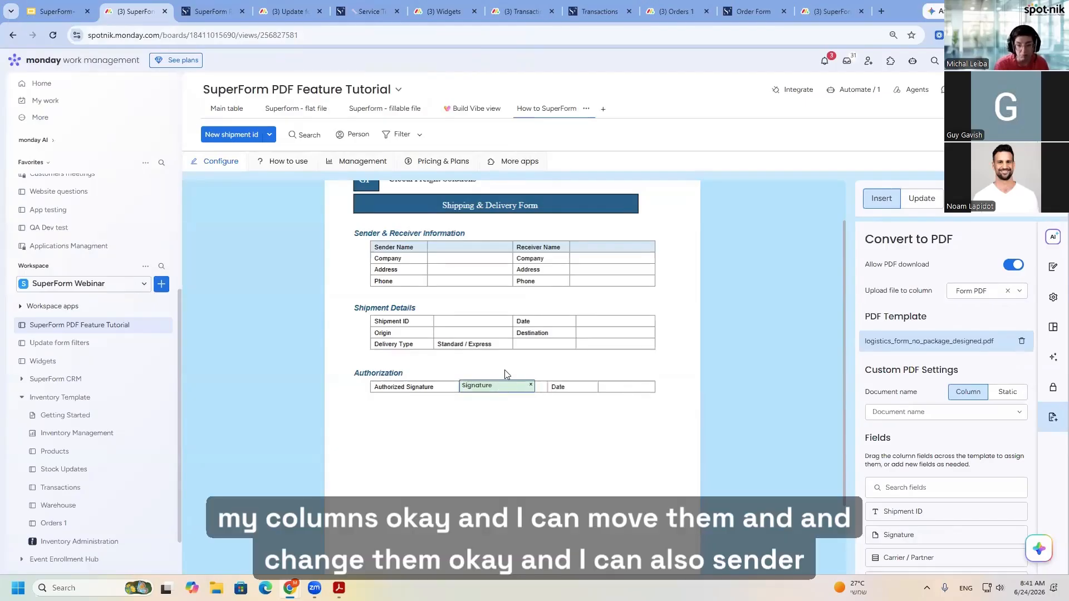
scroll(950, 518, down, 2)
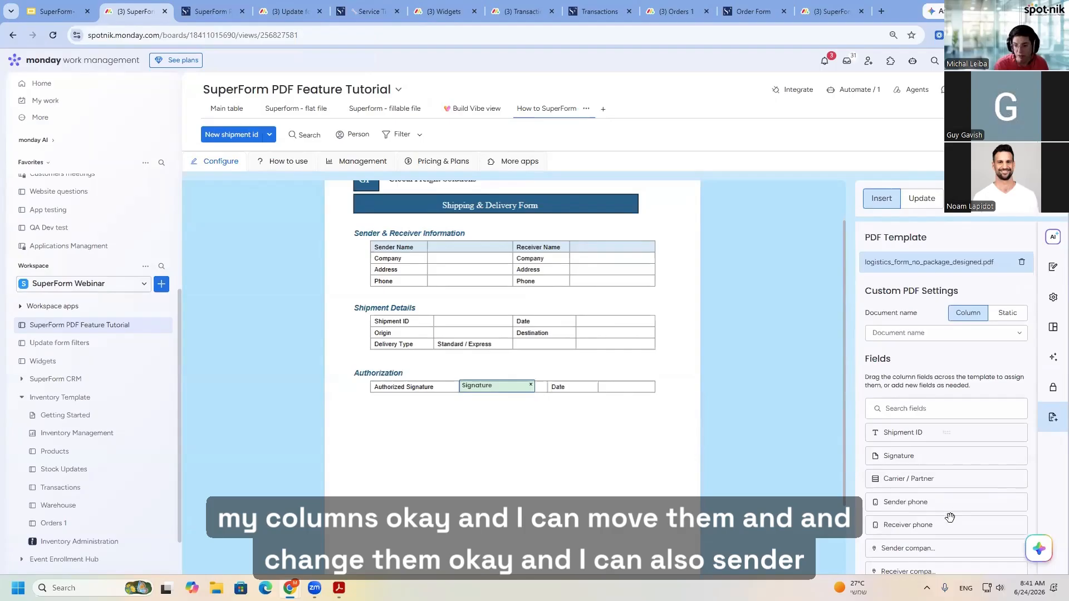
drag(909, 516, 453, 262)
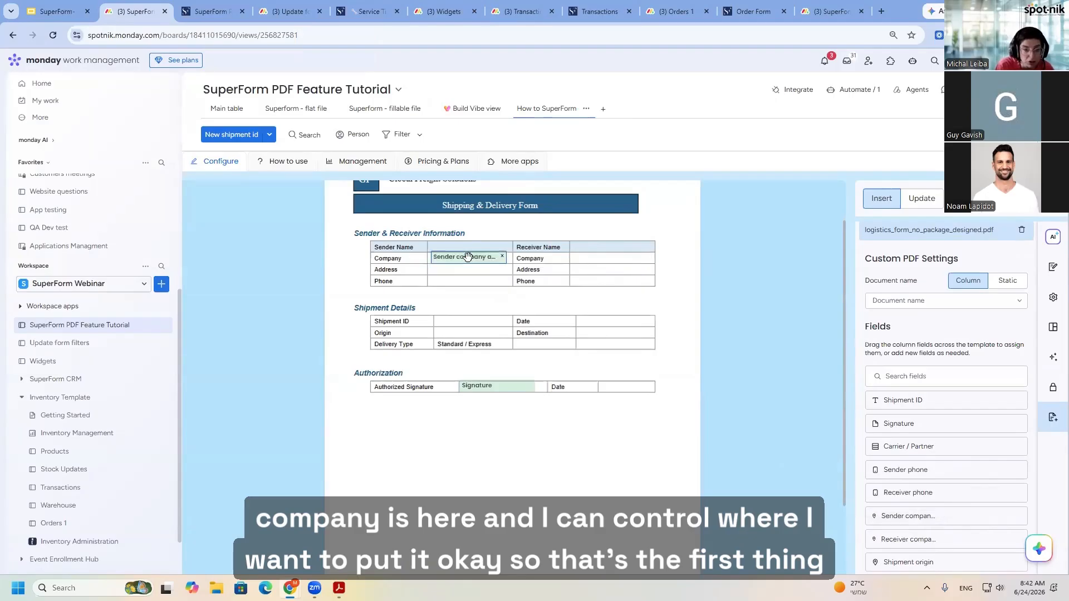
drag(468, 257, 465, 257)
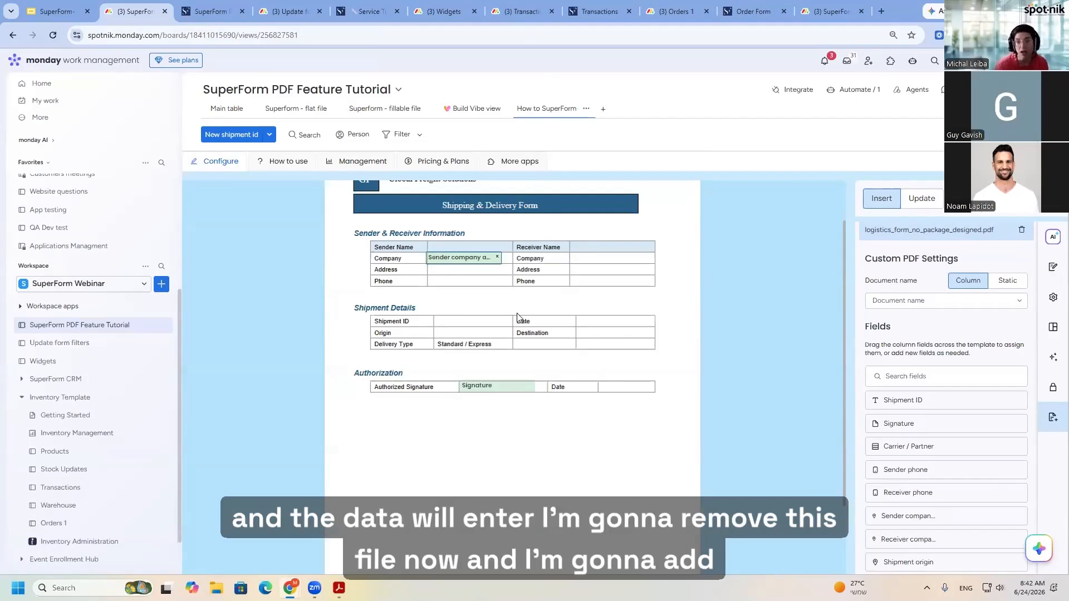
- Remove the current PDF template and upload logistics_form_no_package_fillable_designed as its replacement
scroll(998, 360, up, 2)
click(1024, 342)
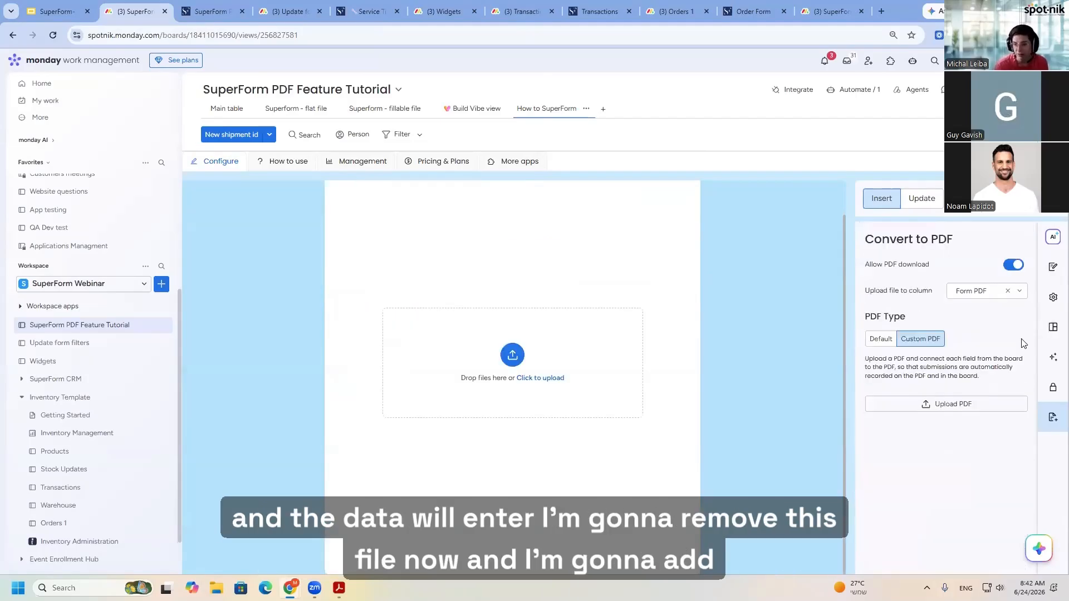
click(501, 349)
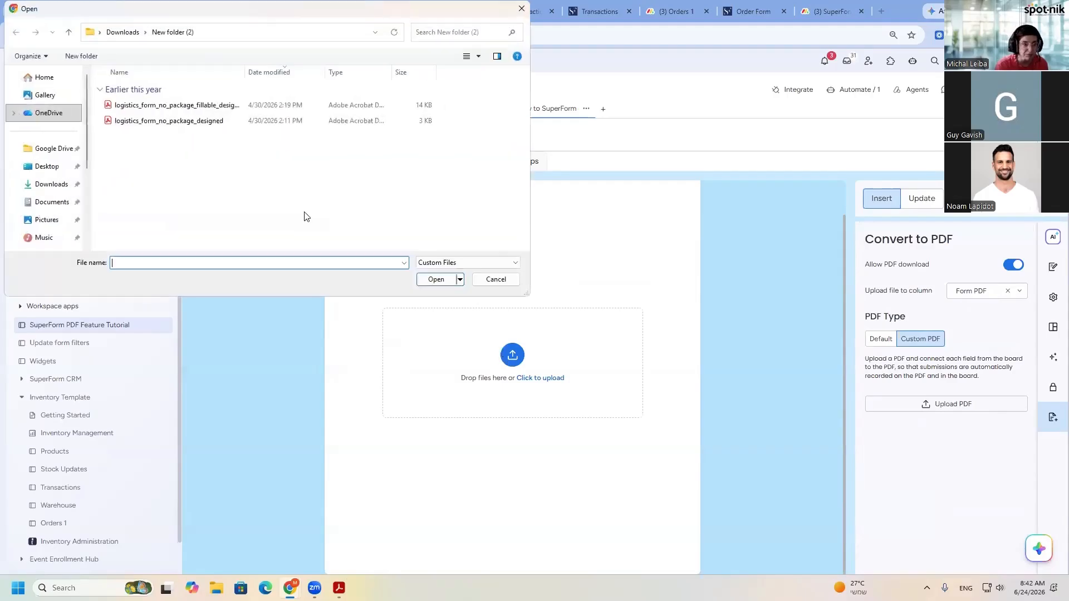
click(177, 106)
click(425, 280)
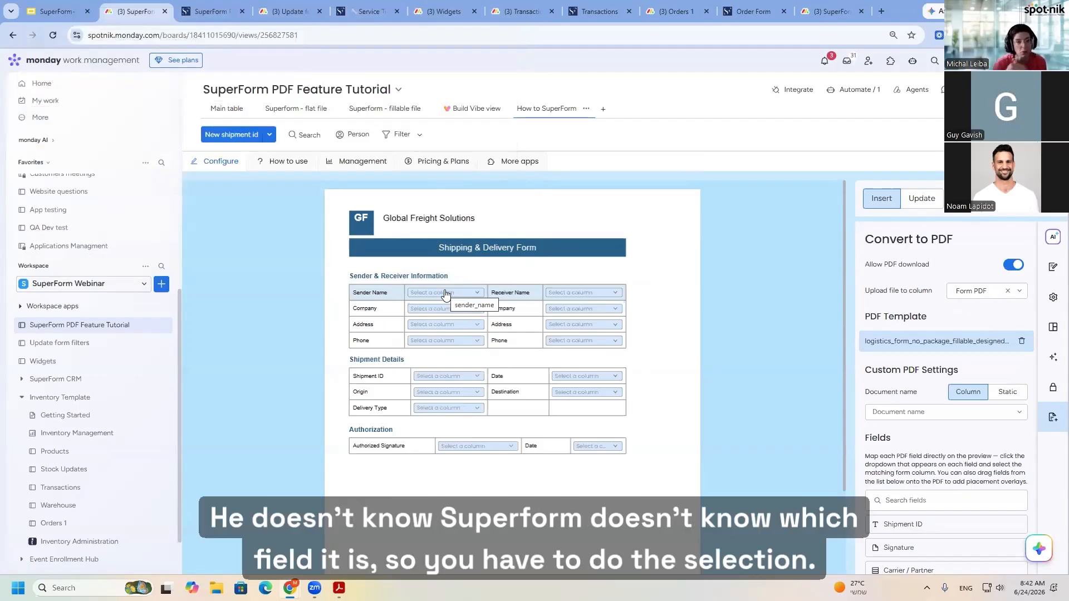
- Map the template's Sender Name field to the Sender name column and its Receiver Name field to the Receiver name column
click(445, 294)
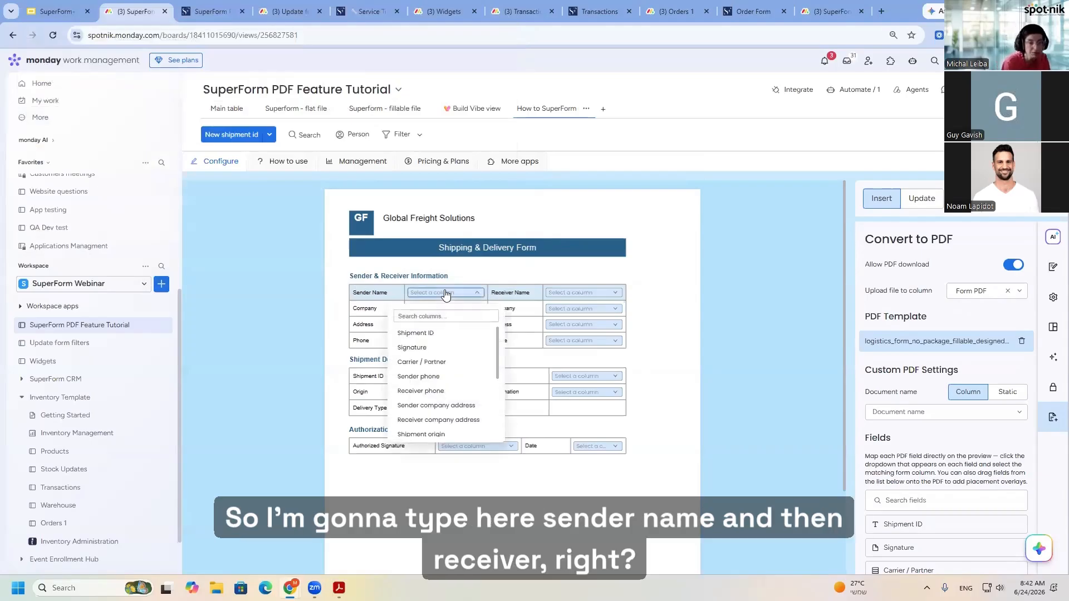
text(se)
click(428, 362)
click(586, 294)
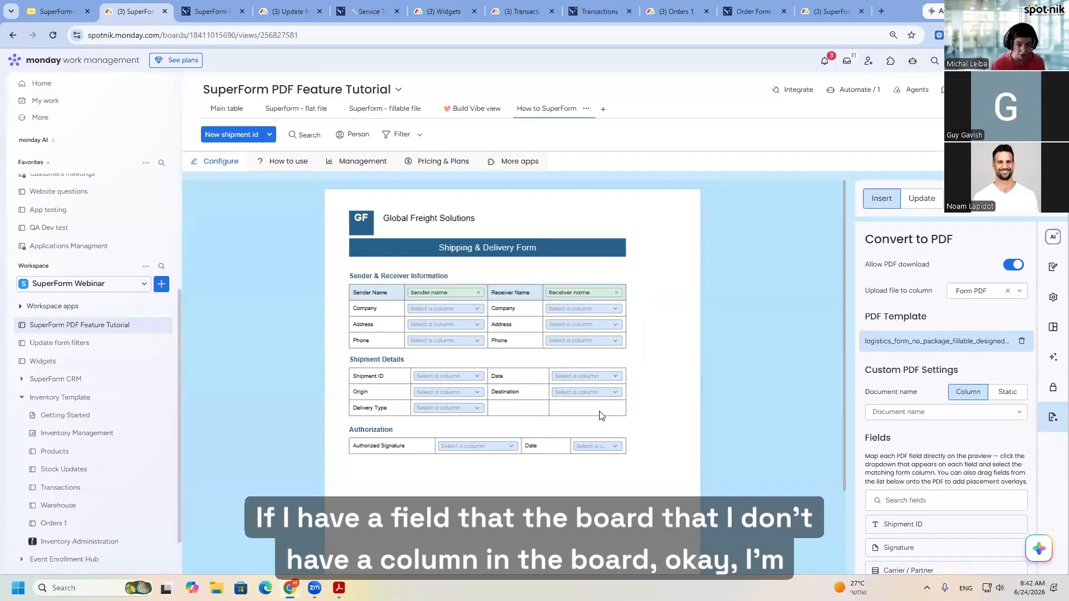
- Add a new Long text column named Demo to the board from the PDF field settings
click(444, 310)
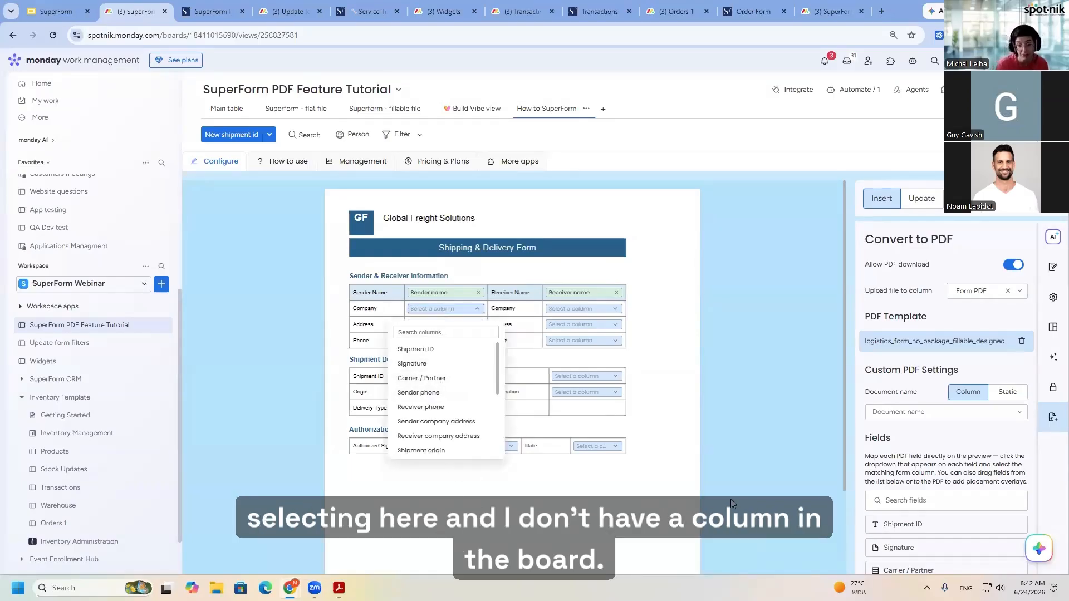
scroll(958, 470, down, 5)
scroll(958, 470, down, 1)
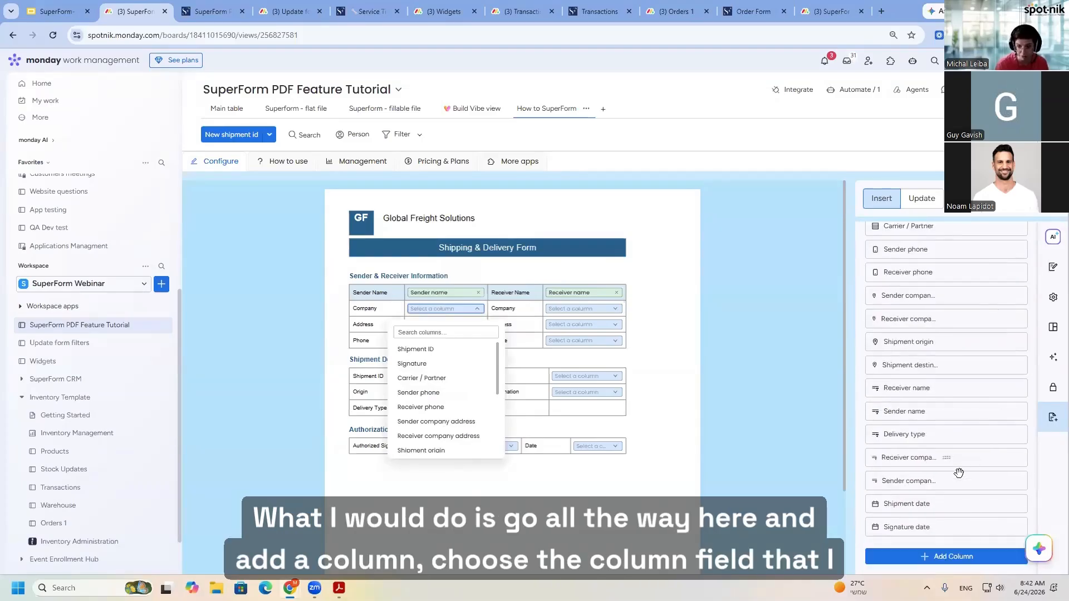
click(935, 556)
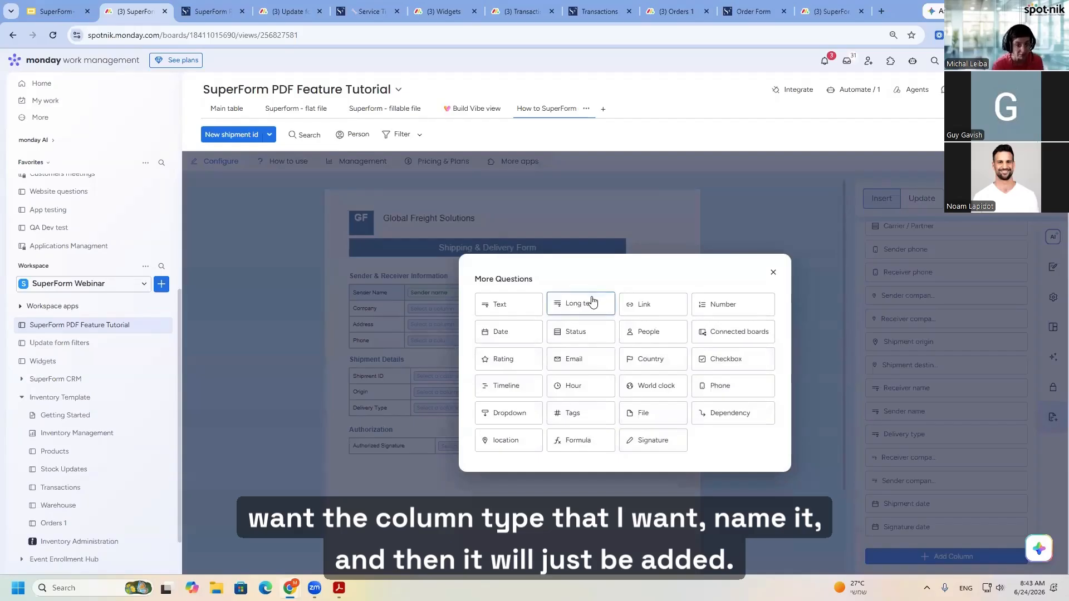
click(584, 304)
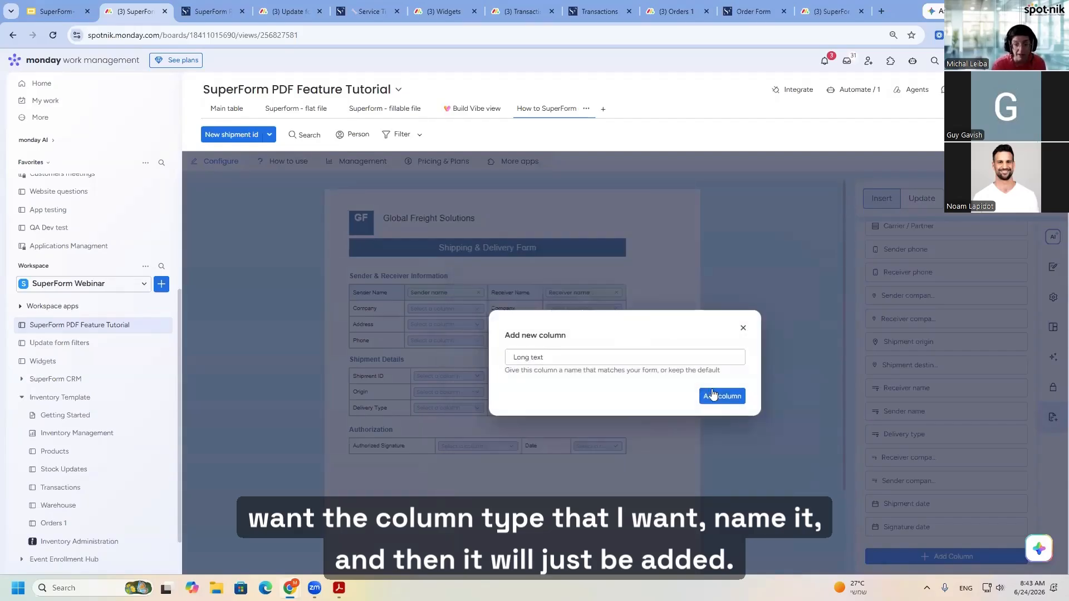
drag(552, 357, 493, 357)
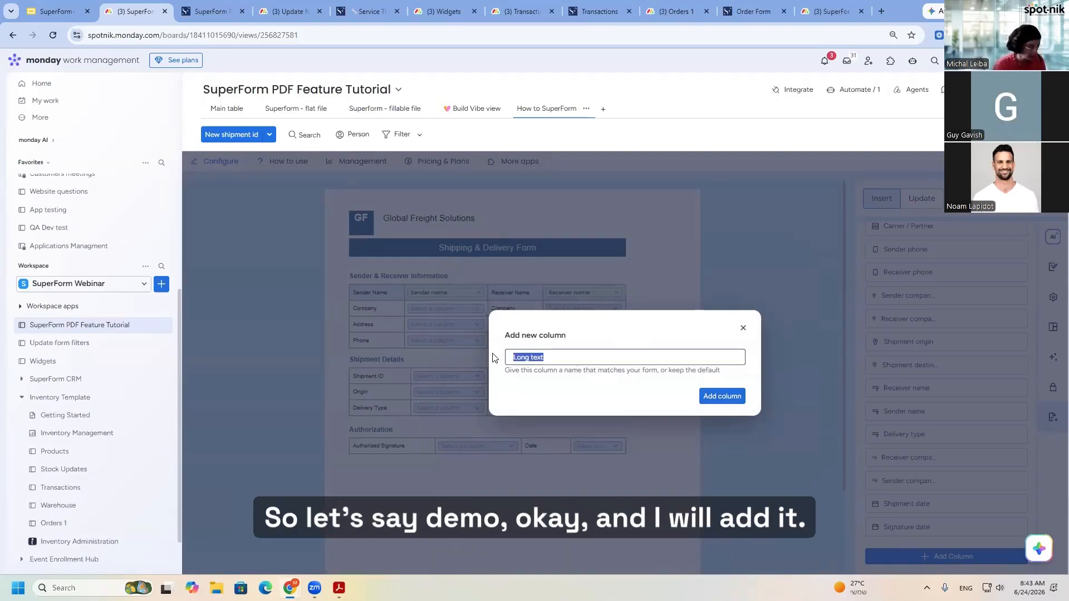
text(Demo)
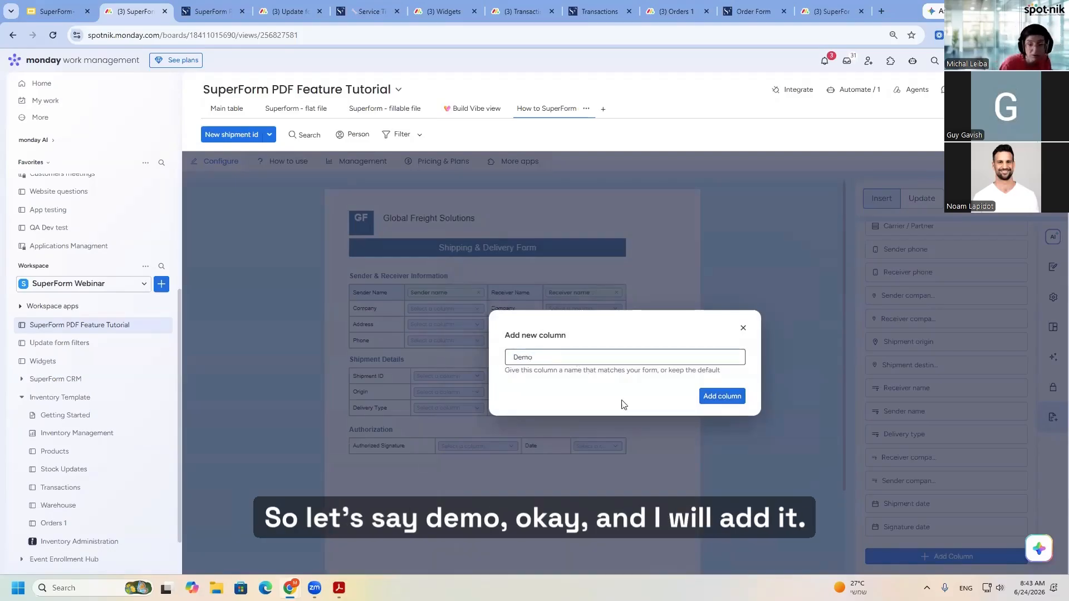
click(705, 397)
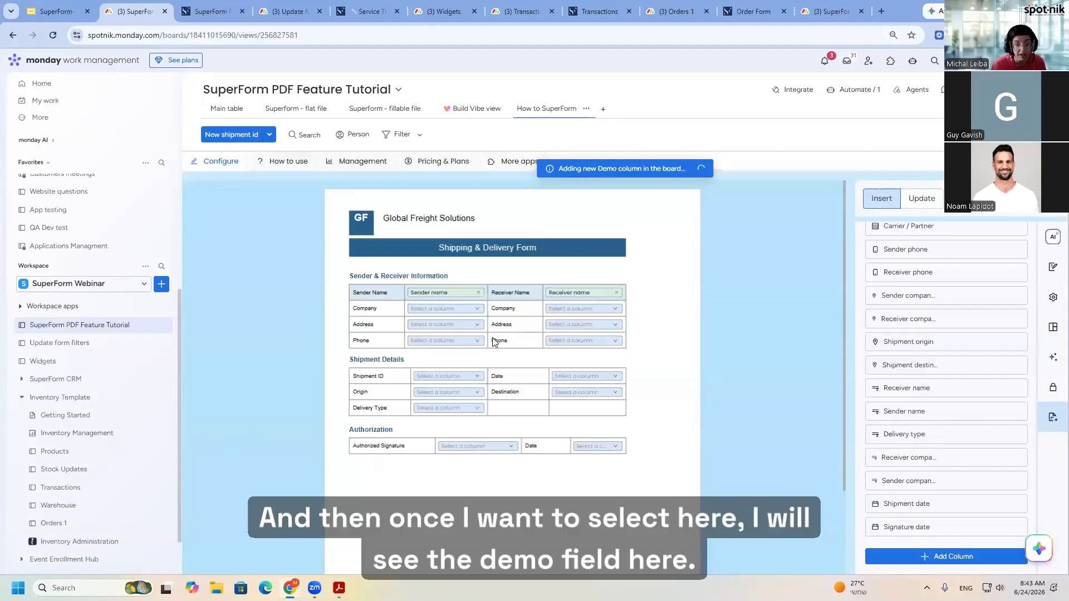
- Look for the Demo column among the choices for the sender's Company field, leaving the field unmapped
click(451, 309)
scroll(442, 362, down, 5)
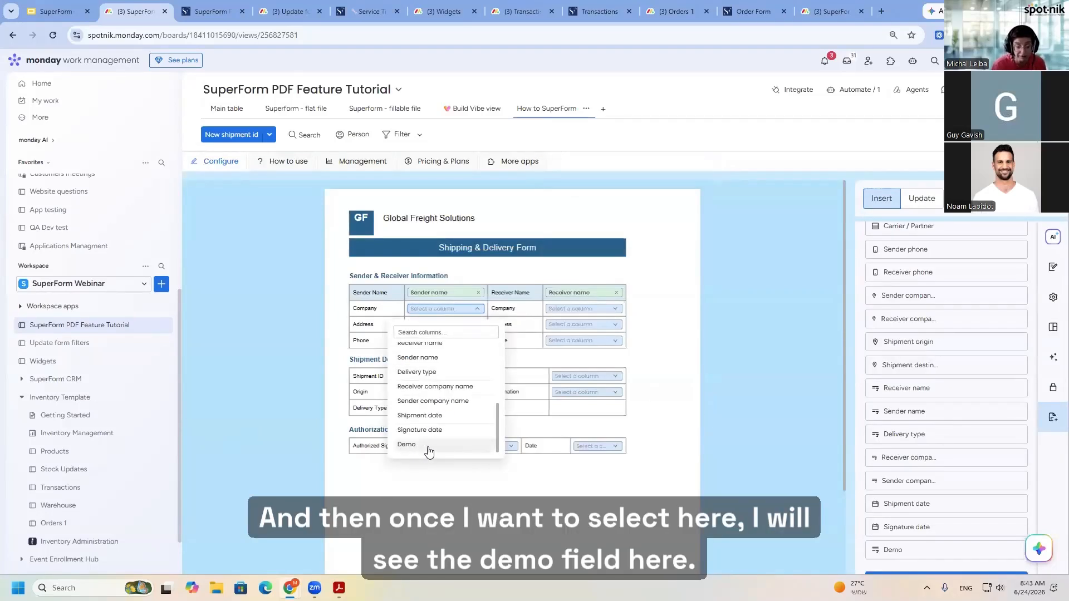
click(545, 529)
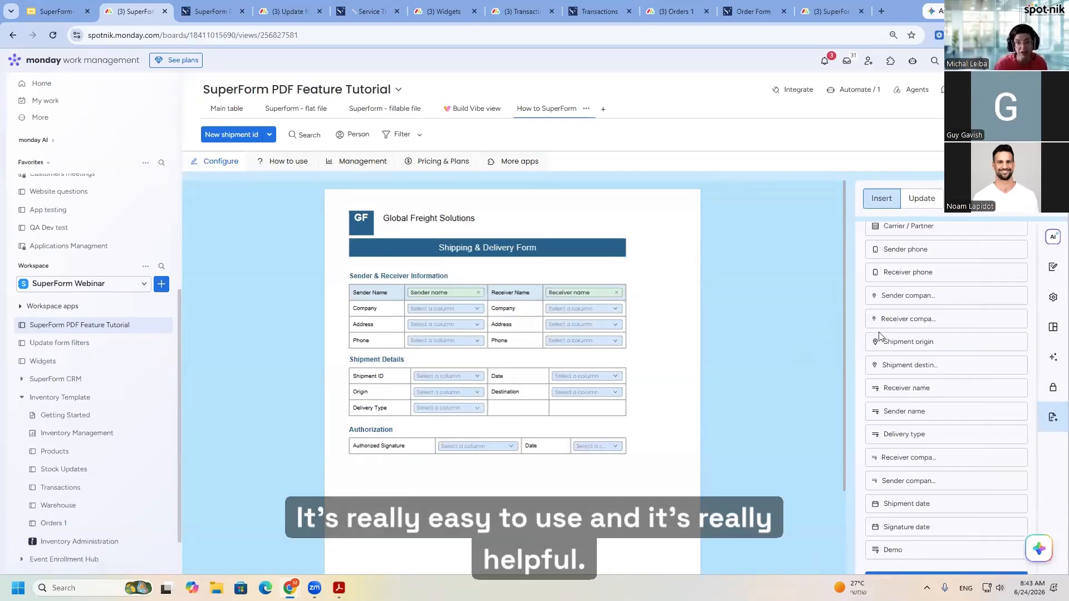
- Switch to the "SuperForm- What's new? (June 2026)" presentation in Google Slides
scroll(882, 336, up, 6)
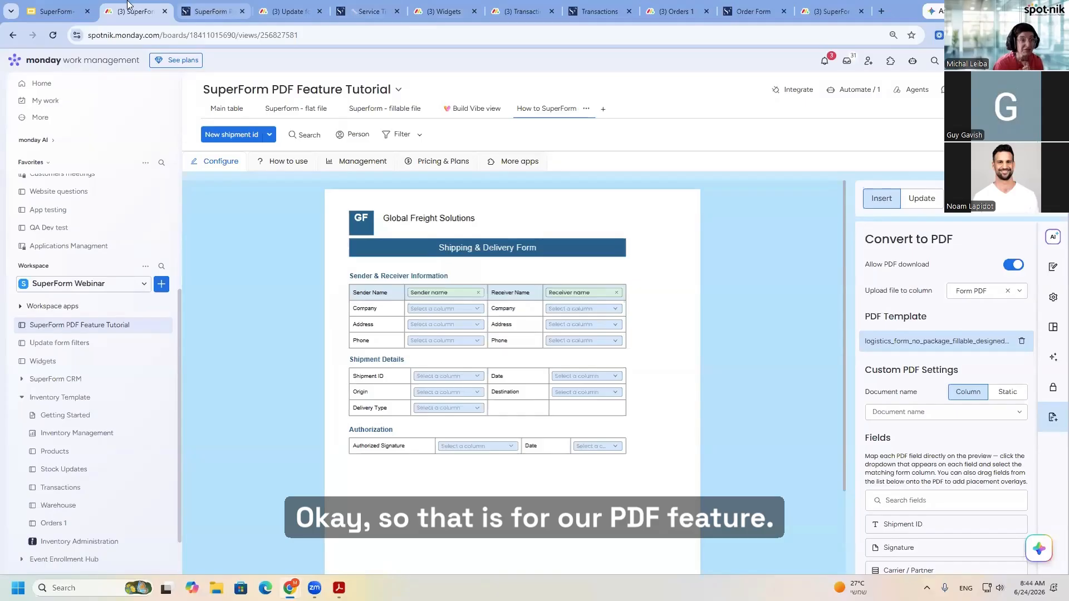
click(54, 5)
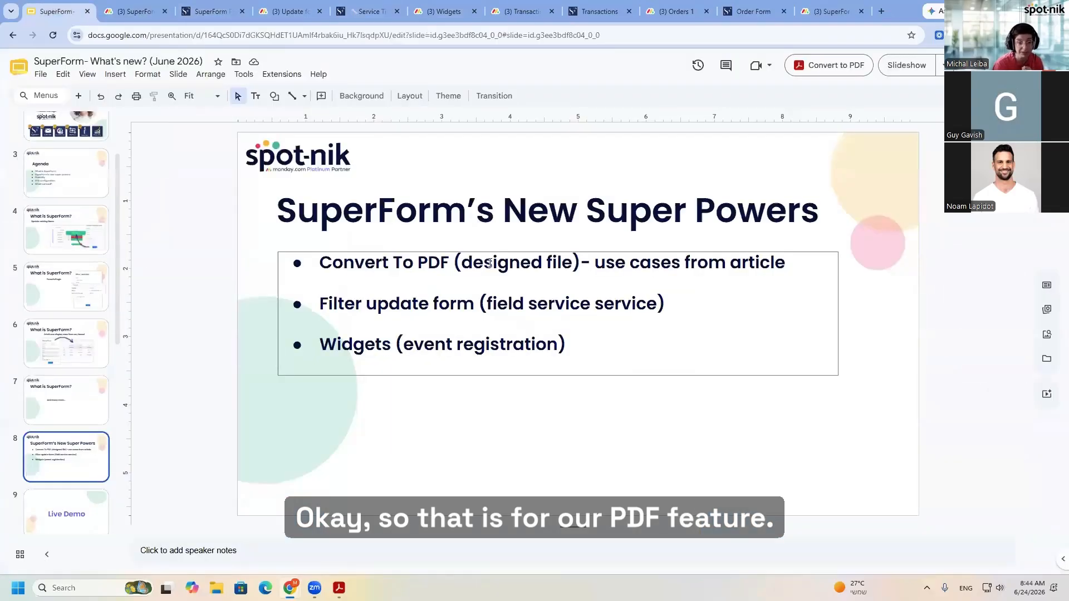
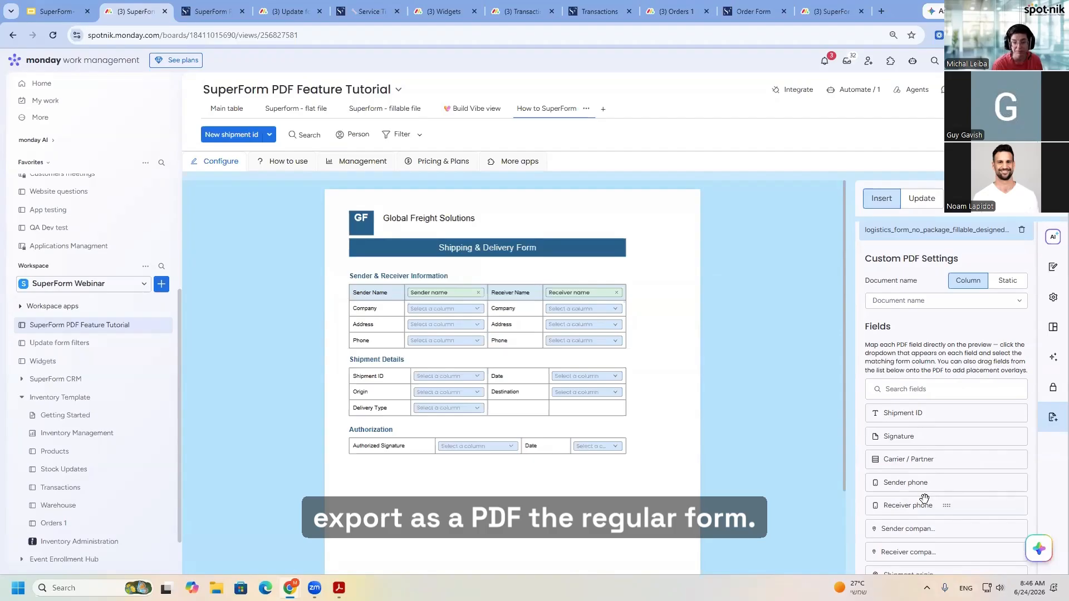
- Remove the uploaded logistics template from the Convert to PDF settings and set the PDF type to Default
scroll(925, 498, up, 1)
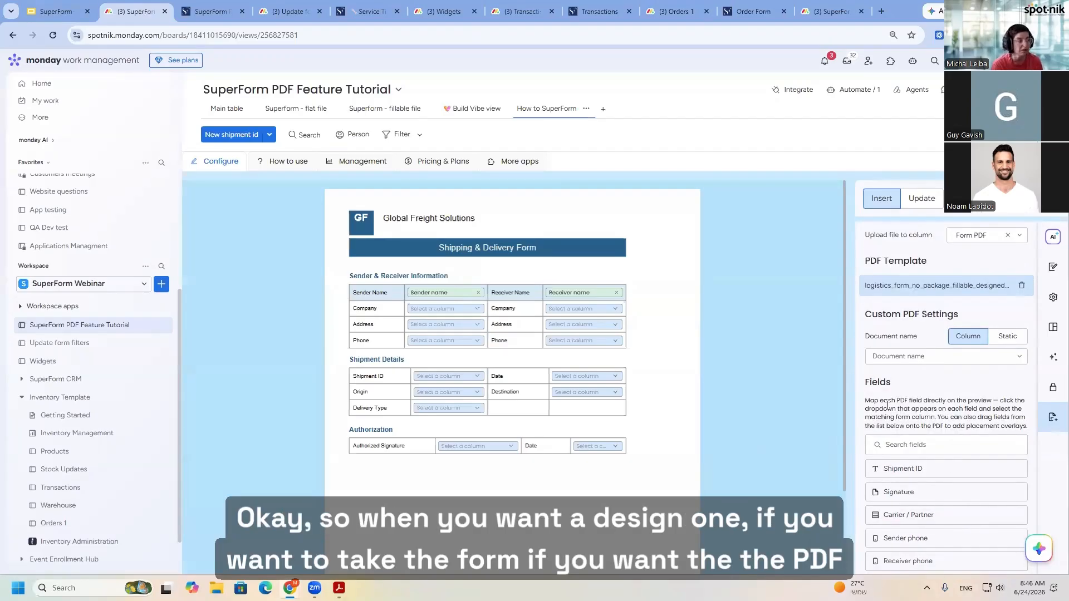
scroll(927, 393, up, 1)
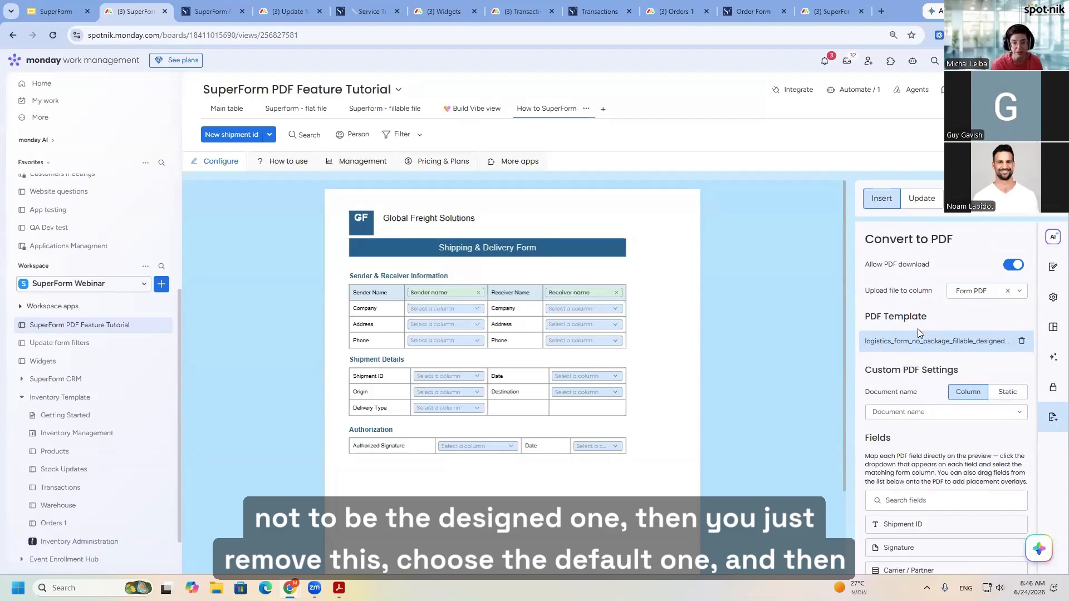
click(1022, 340)
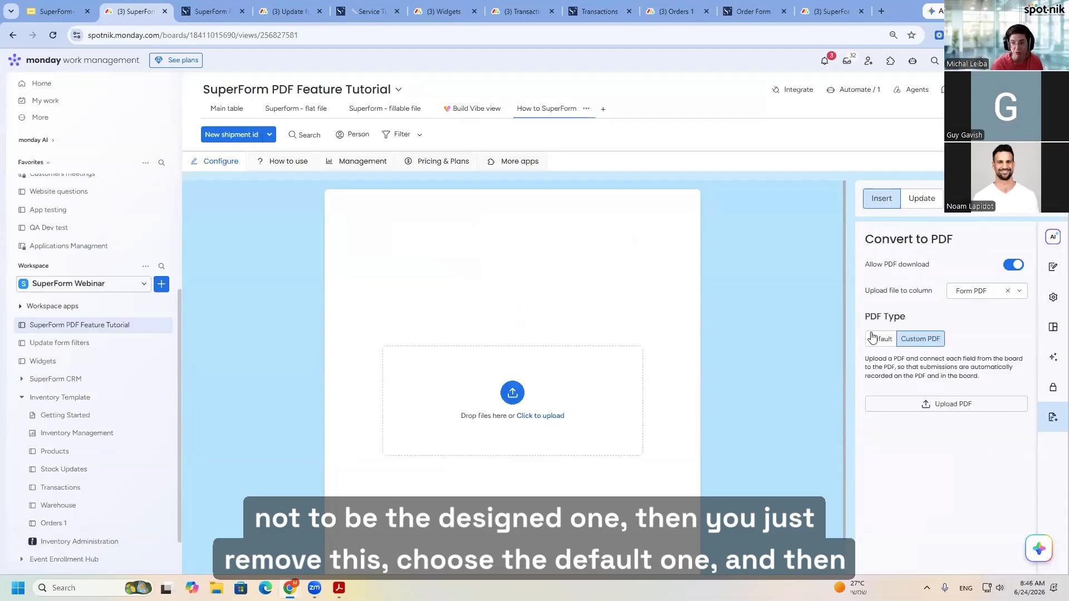
click(873, 341)
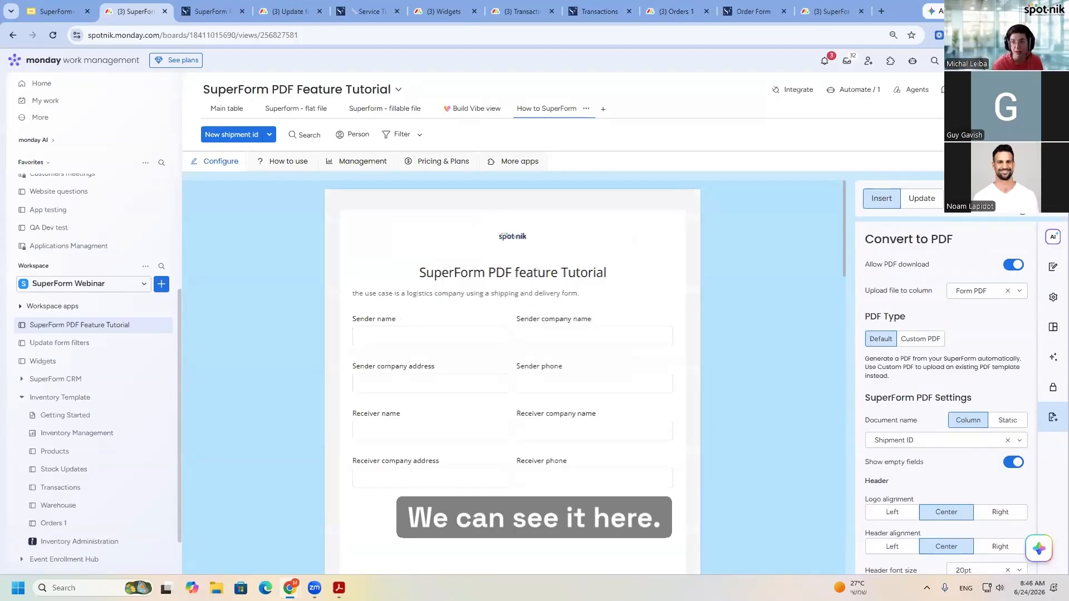
- Fill in the sender's name, the company name spot-nik and the sender's phone in the SuperForm PDF feature Tutorial form, and submit it
click(1002, 199)
click(427, 195)
text(Mich)
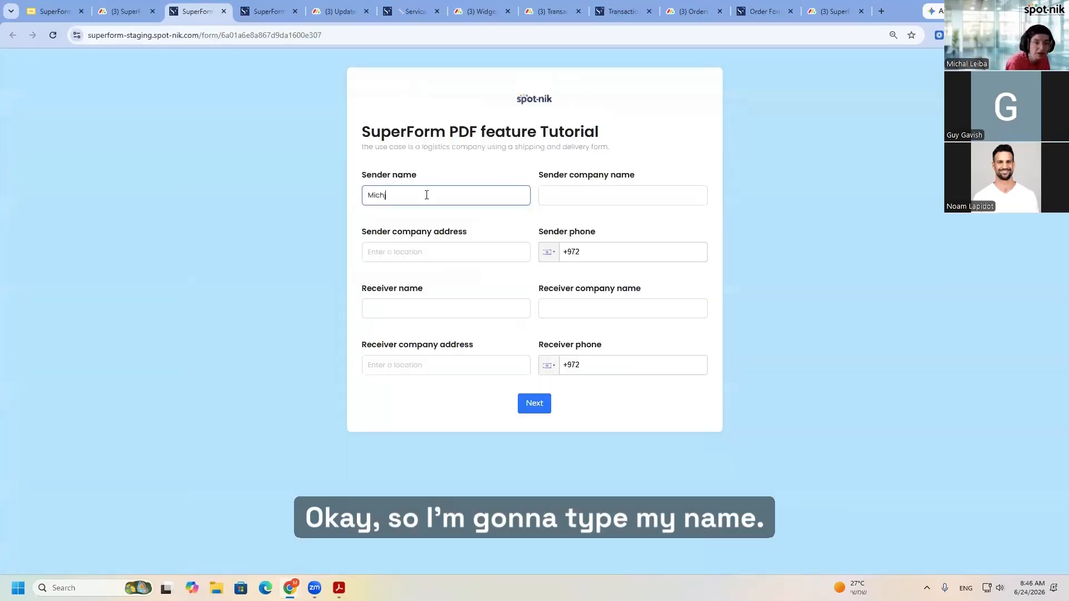
text(al)
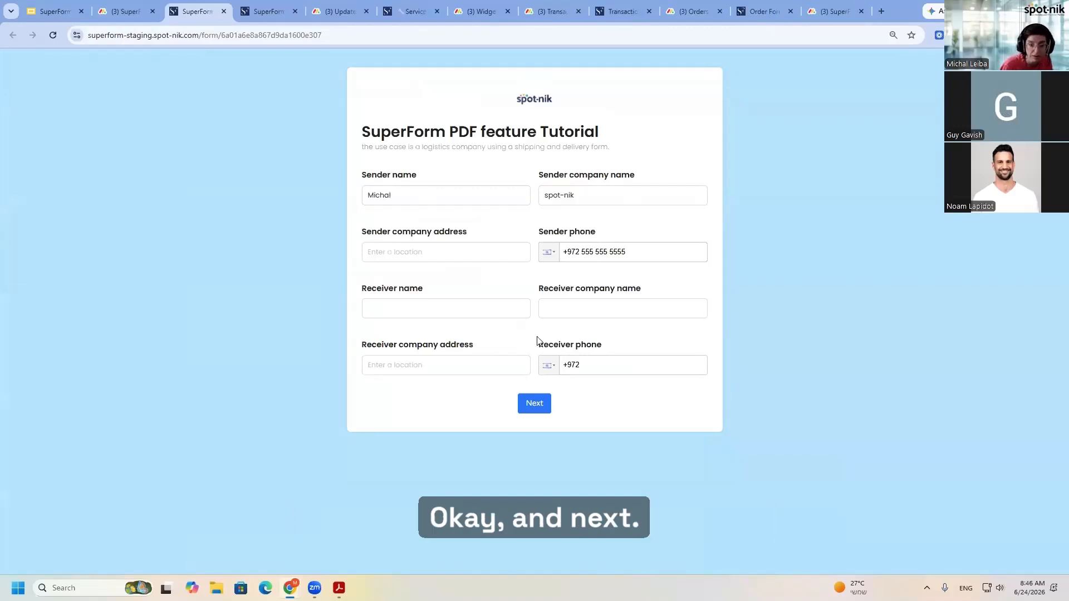
click(534, 403)
click(553, 345)
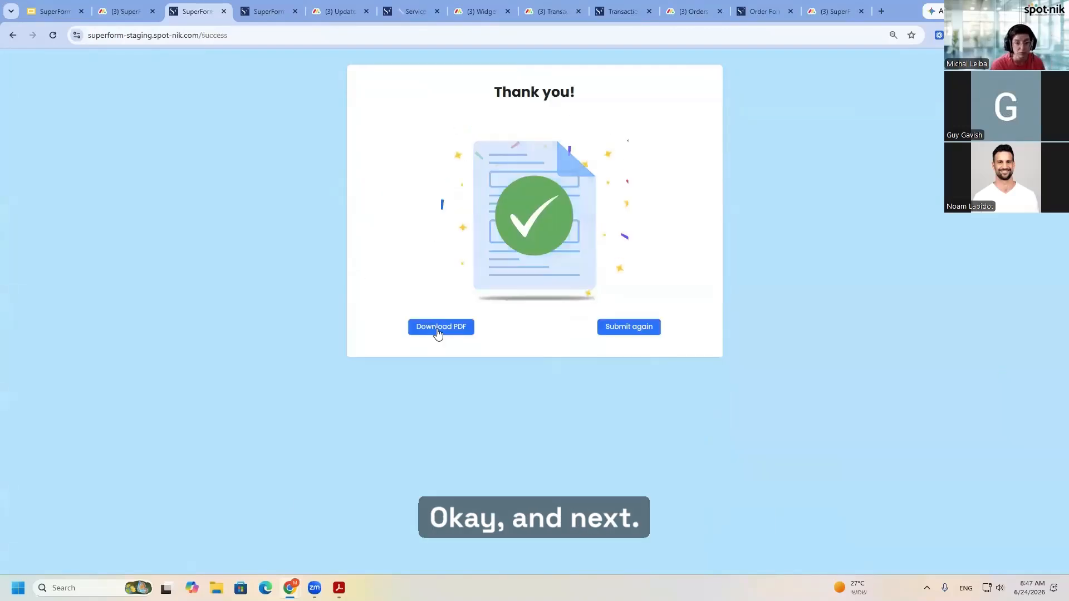
- Download the submitted form as a PDF, look through its pages and return to the form's PDF settings
click(437, 327)
scroll(591, 415, down, 4)
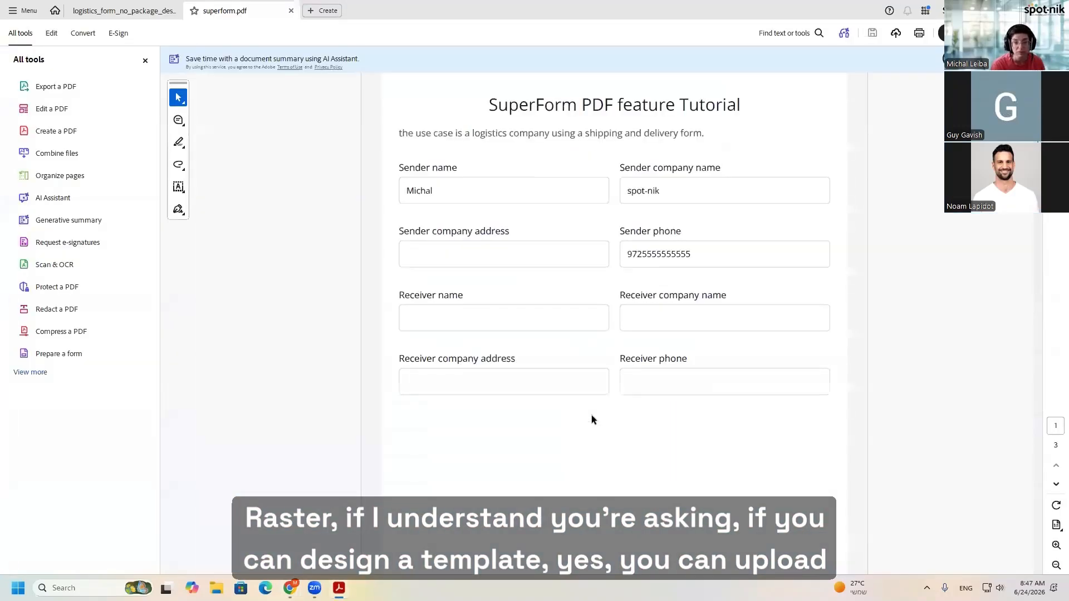
scroll(600, 419, down, 10)
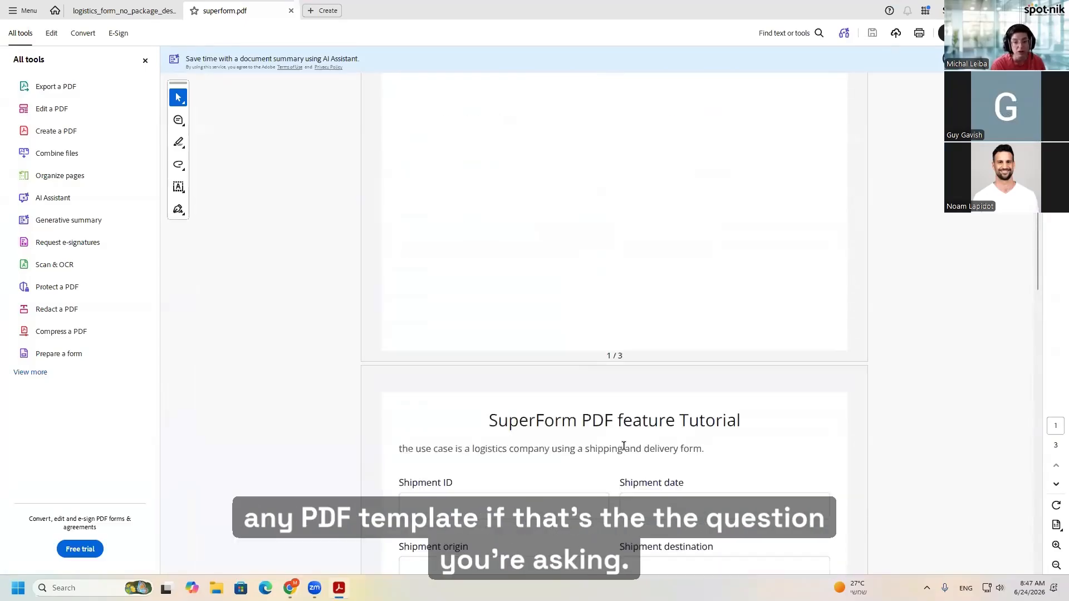
scroll(631, 454, down, 3)
scroll(634, 456, up, 15)
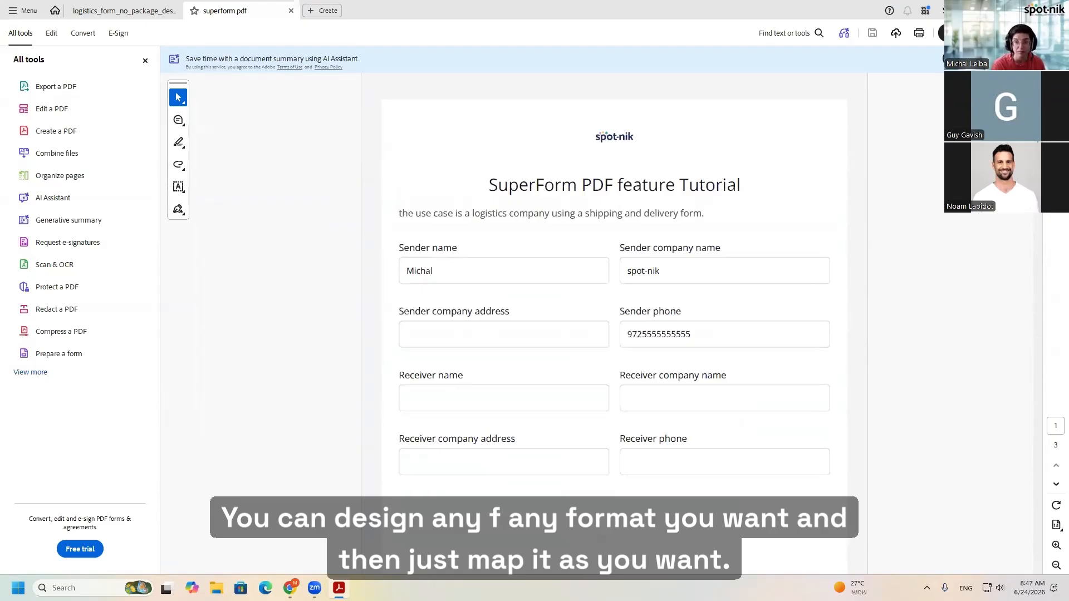
click(1001, 10)
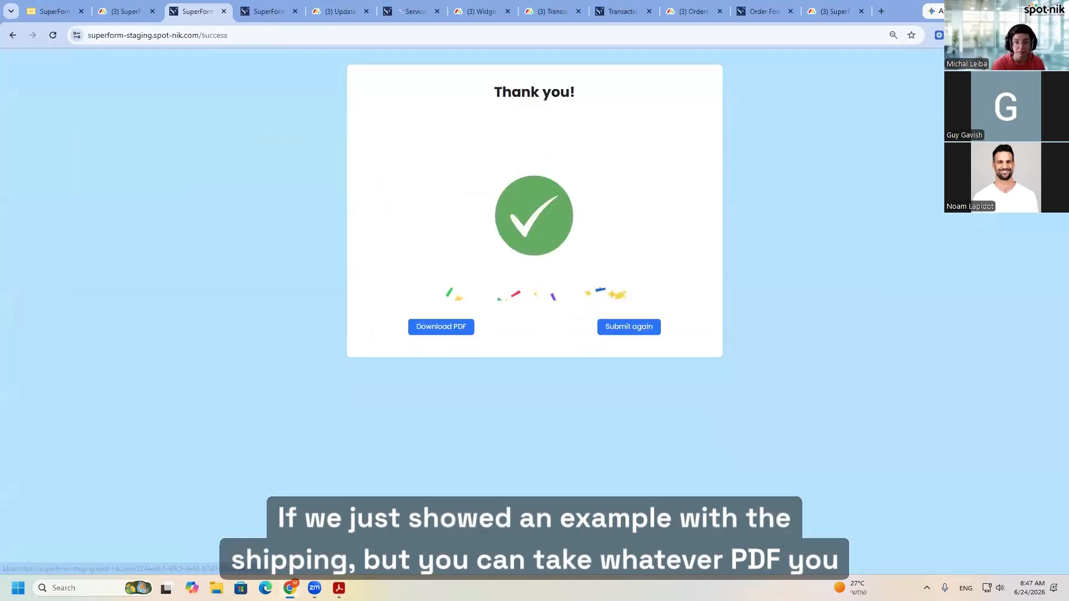
click(119, 10)
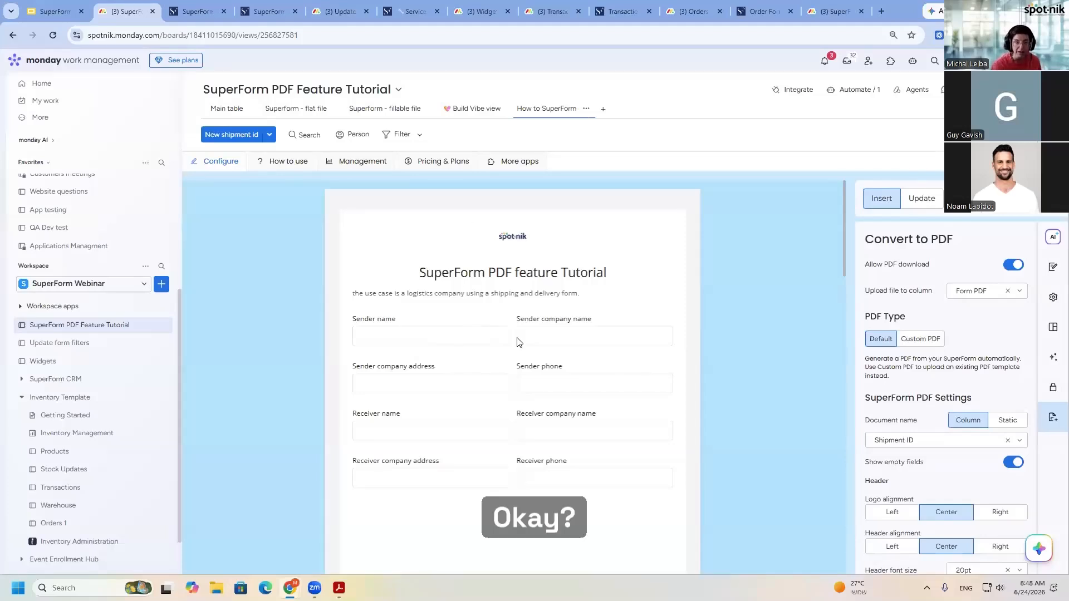
- Show the presentation's New Super Powers slide, the Update form filters board and its public Field service form
click(45, 12)
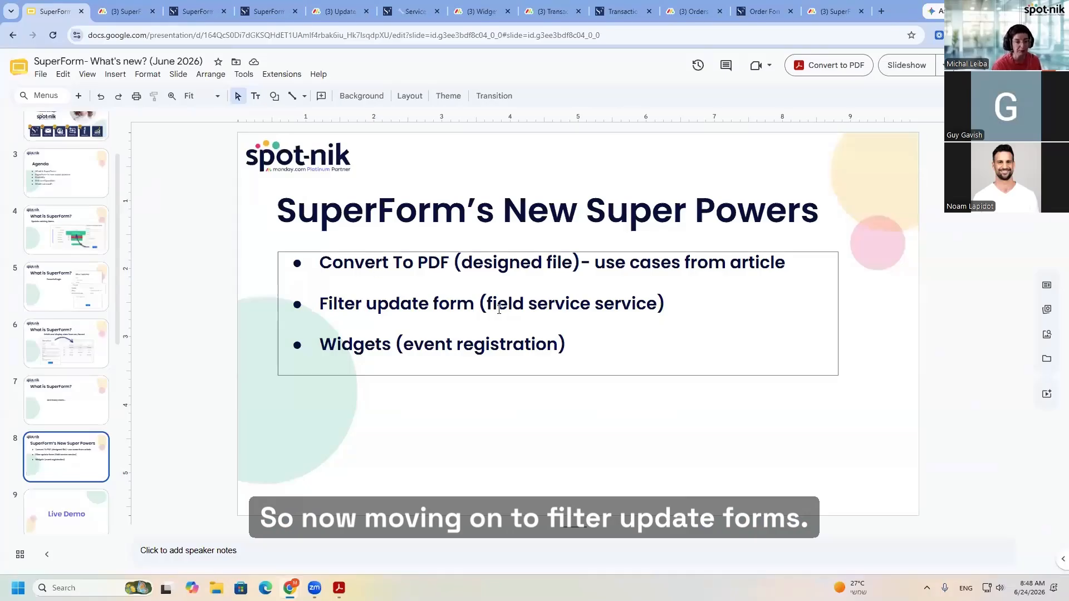
click(337, 11)
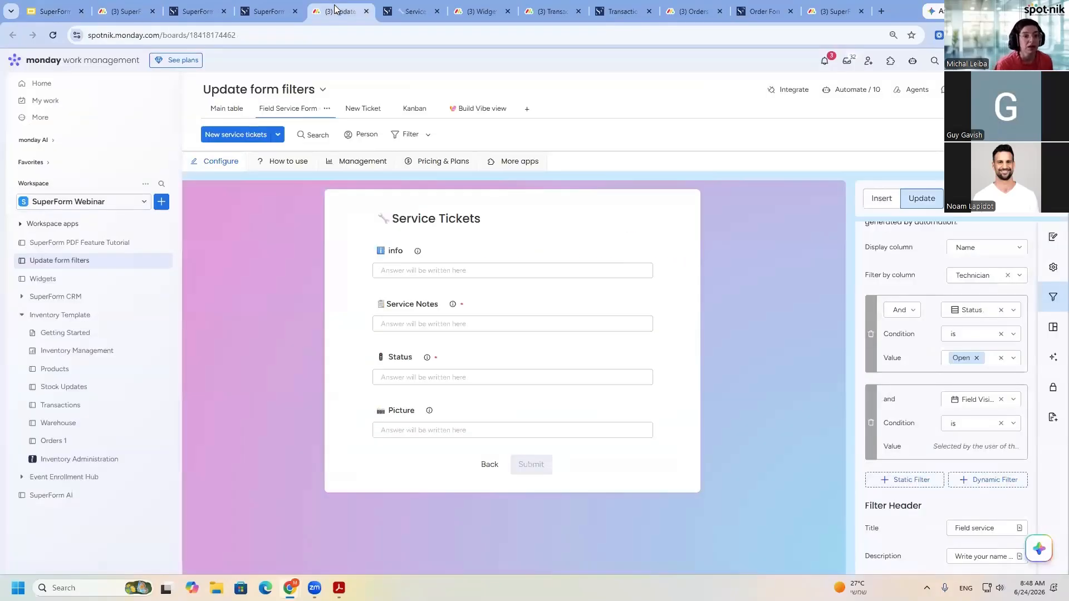
click(401, 11)
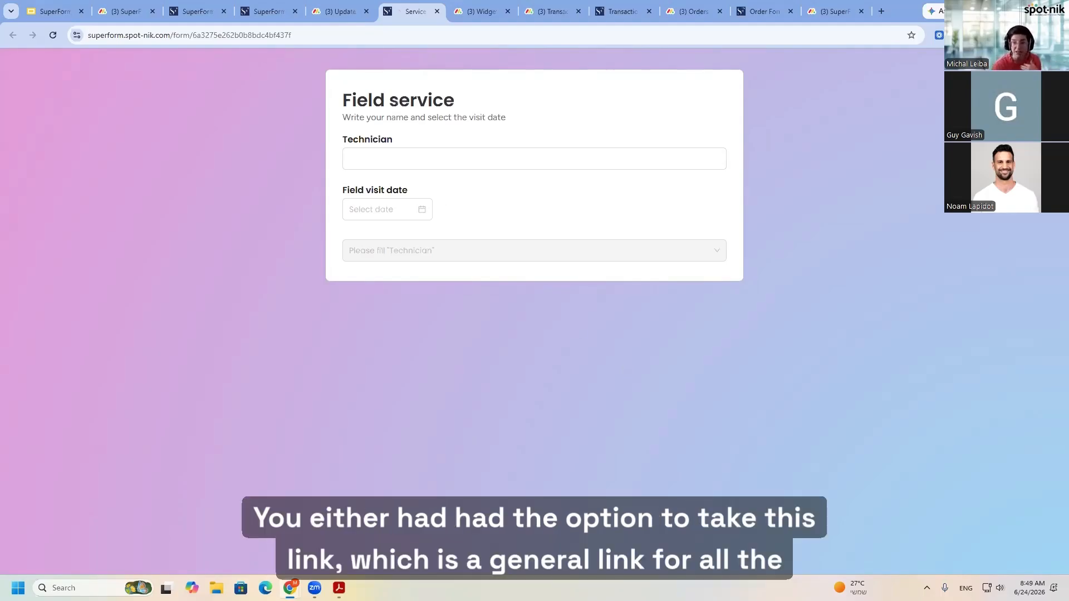
click(340, 12)
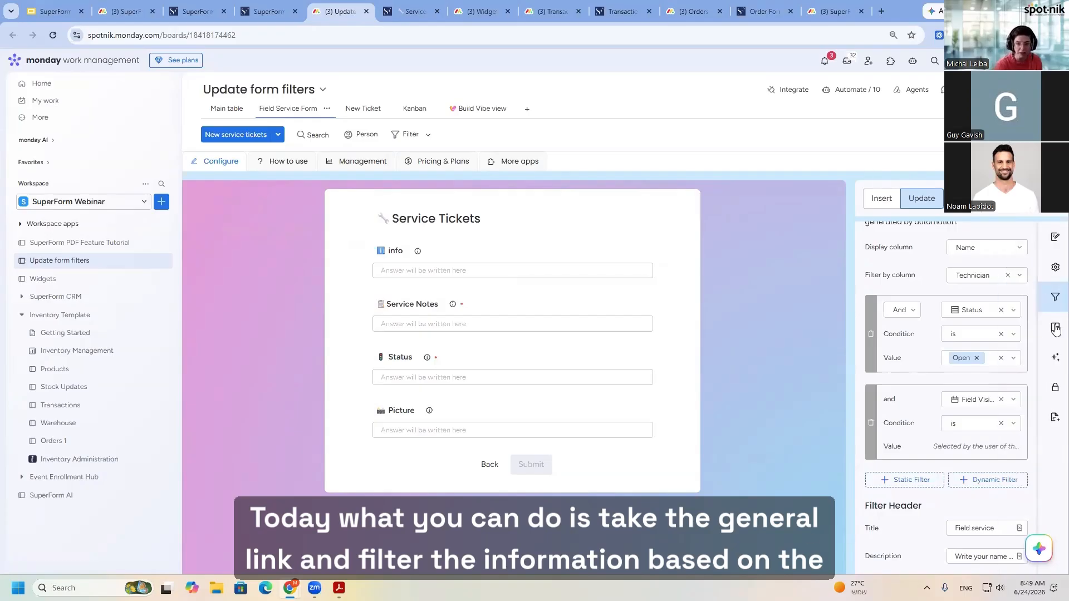
click(415, 11)
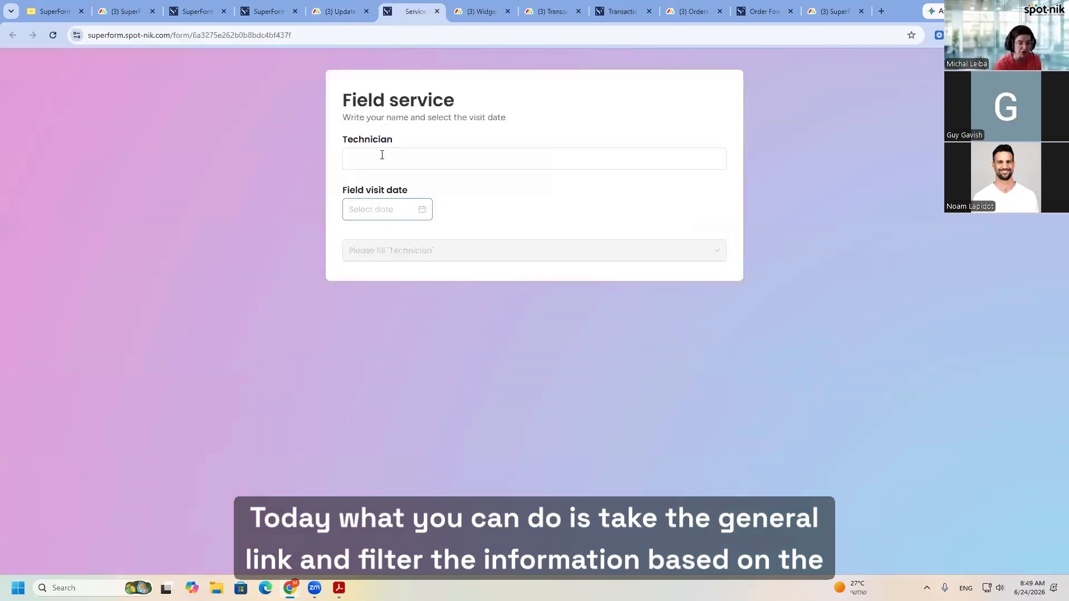
- Filter the Field service form by the technician's name and the field visit date 06/22/2026, and list the matching items
click(384, 156)
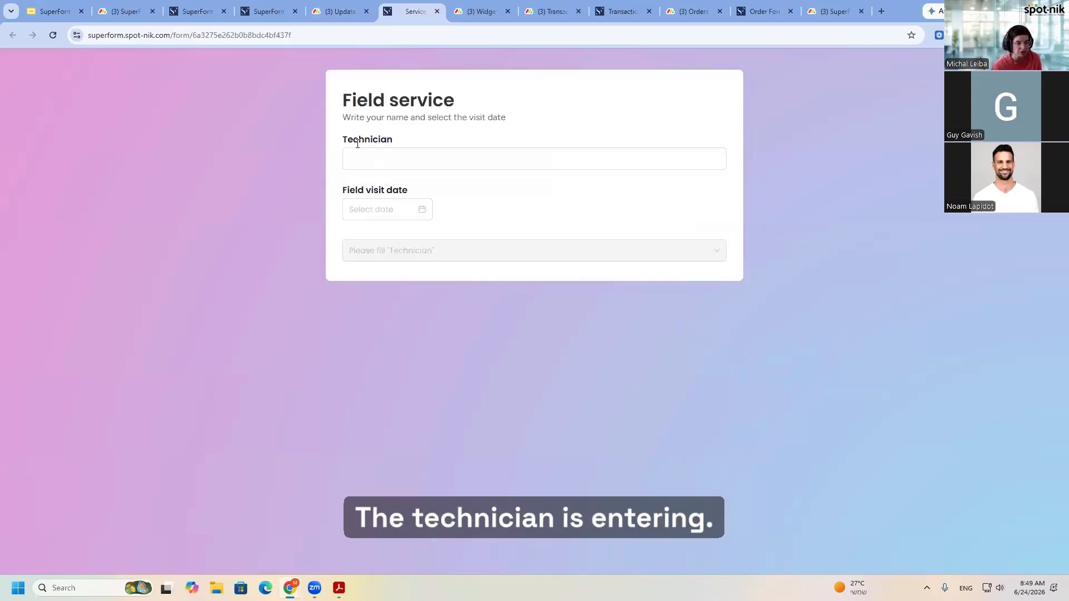
click(359, 159)
text(Dan)
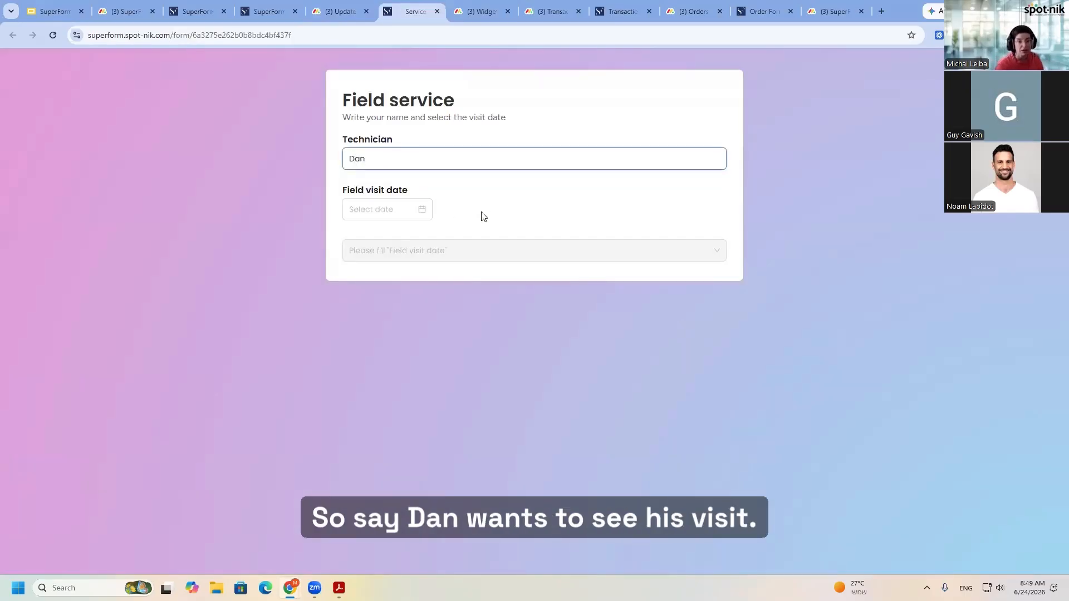
click(377, 123)
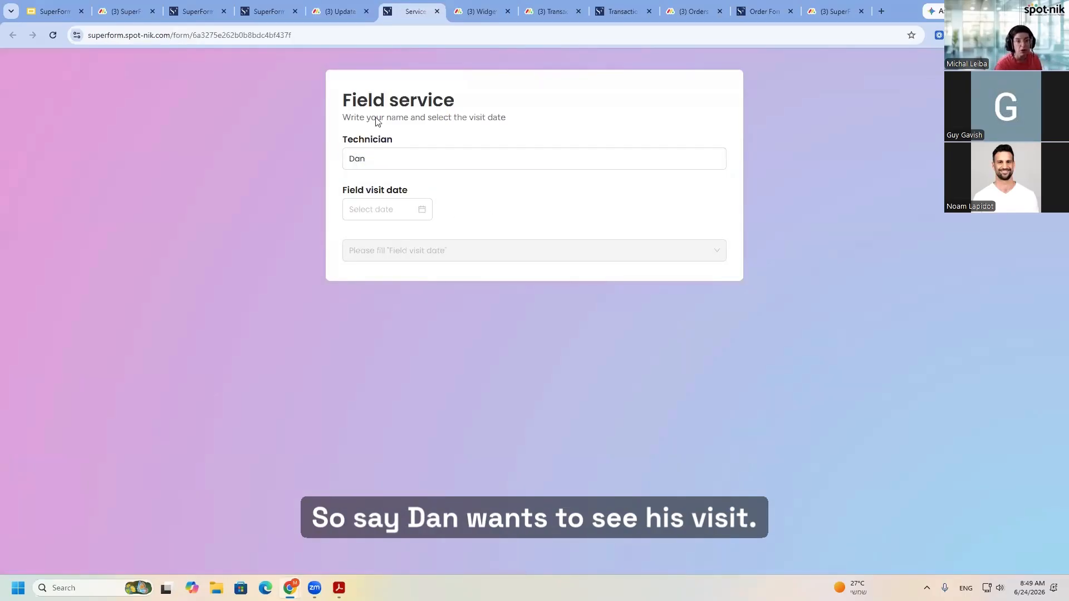
click(421, 209)
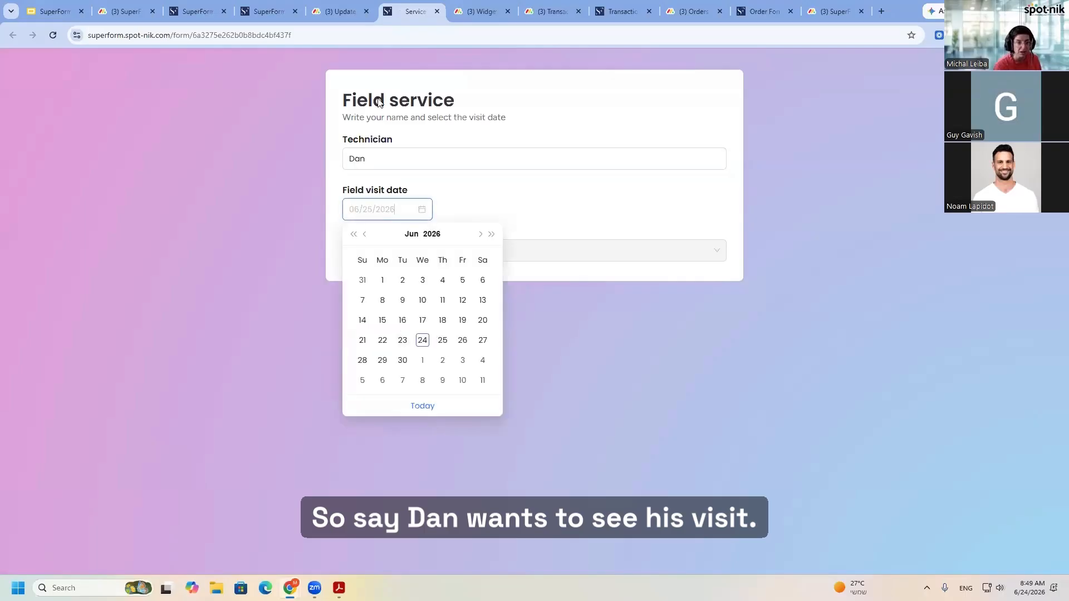
key(ctrl+shift+Tab)
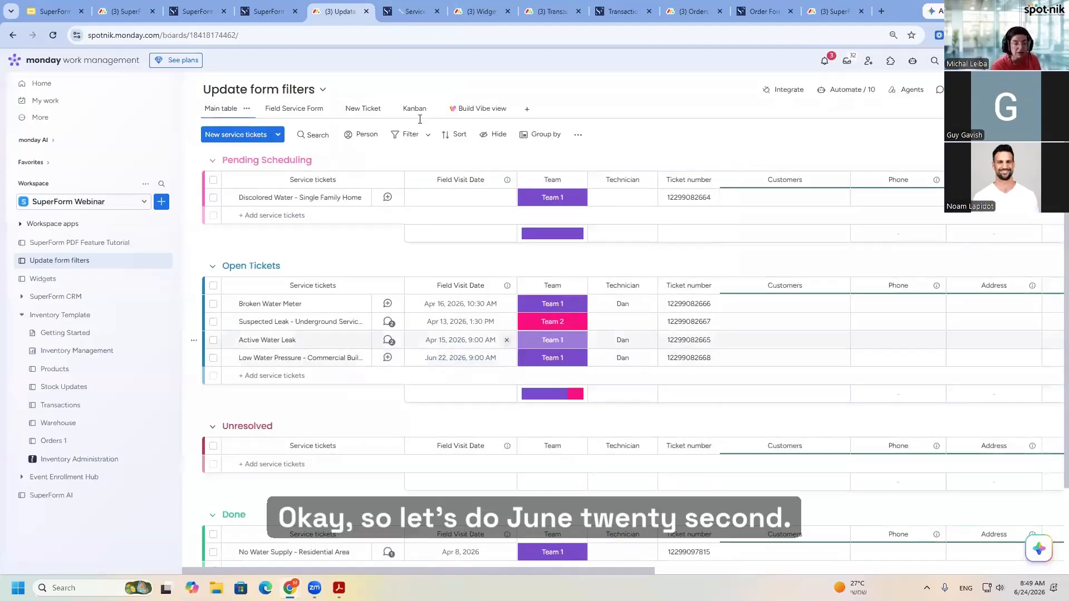
key(ctrl+Tab)
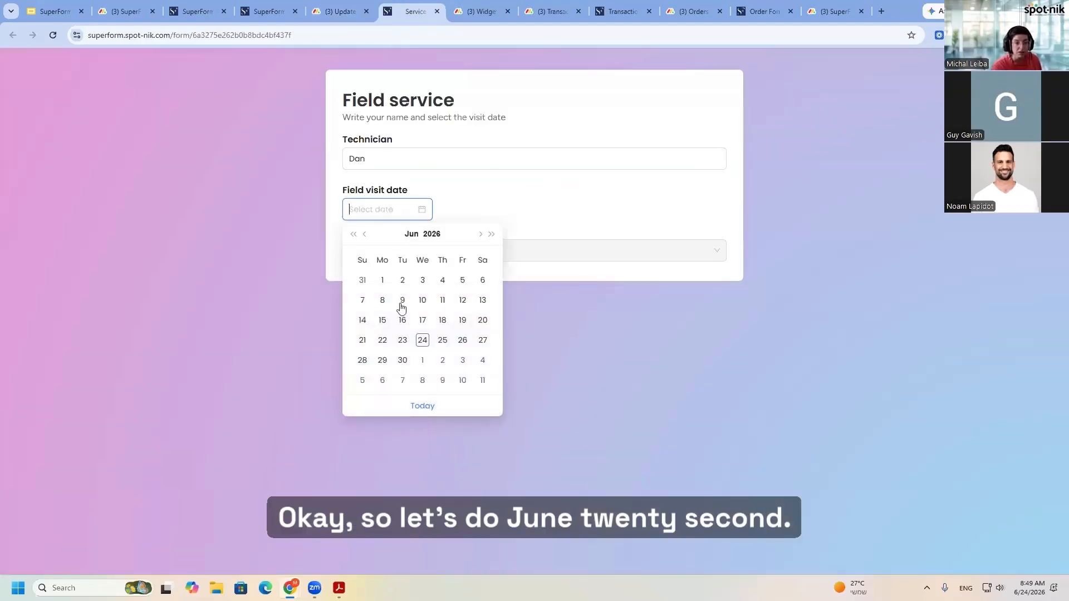
click(384, 339)
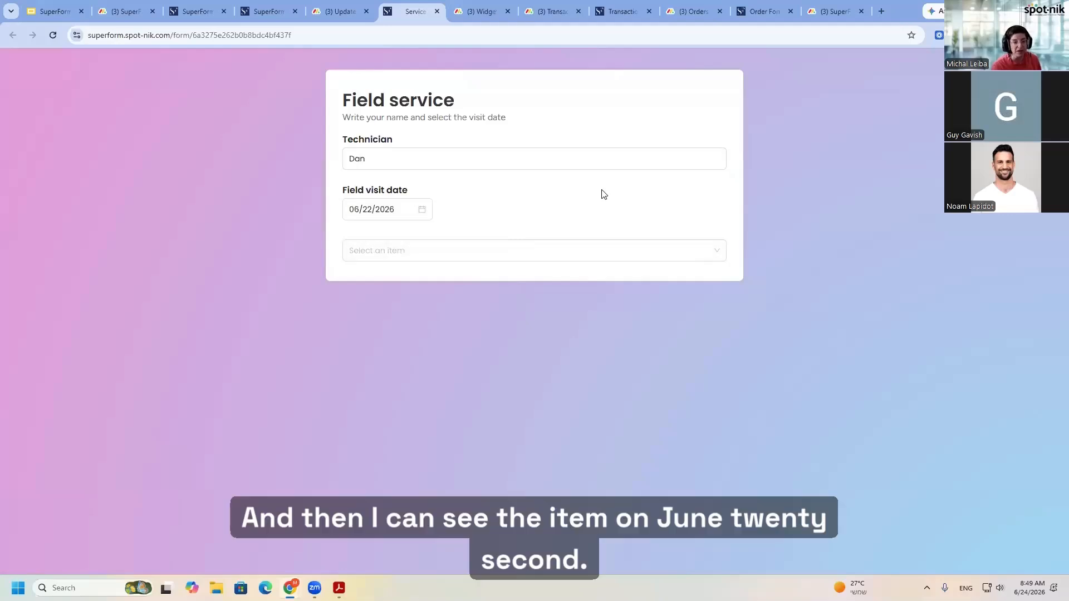
click(461, 247)
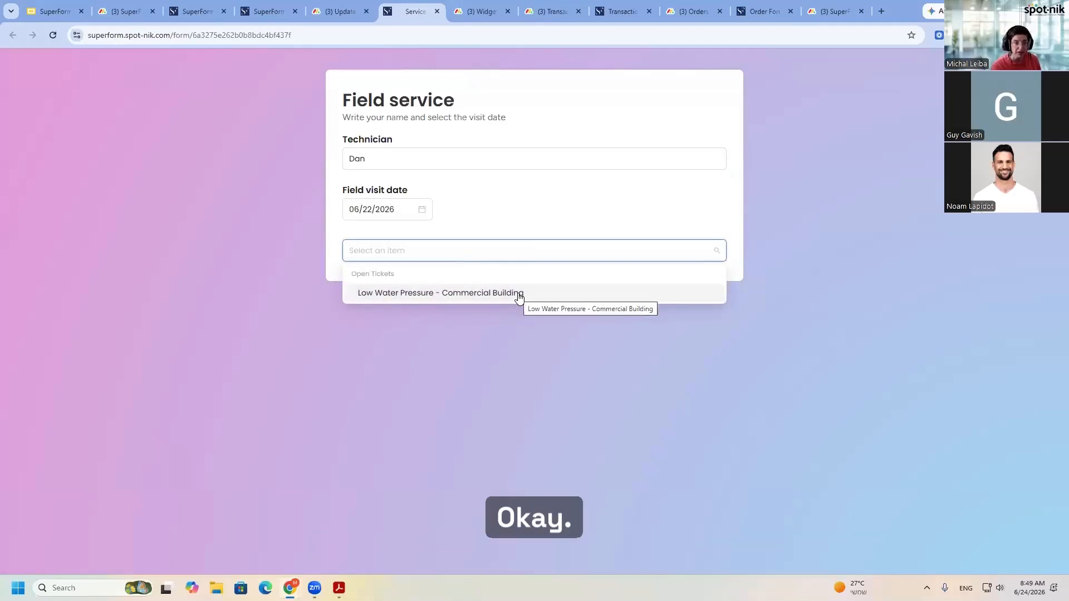
- Set the field visit date of the Active Water Leak ticket to today, Jun 24, 2026, on the board
key(ctrl+shift+Tab)
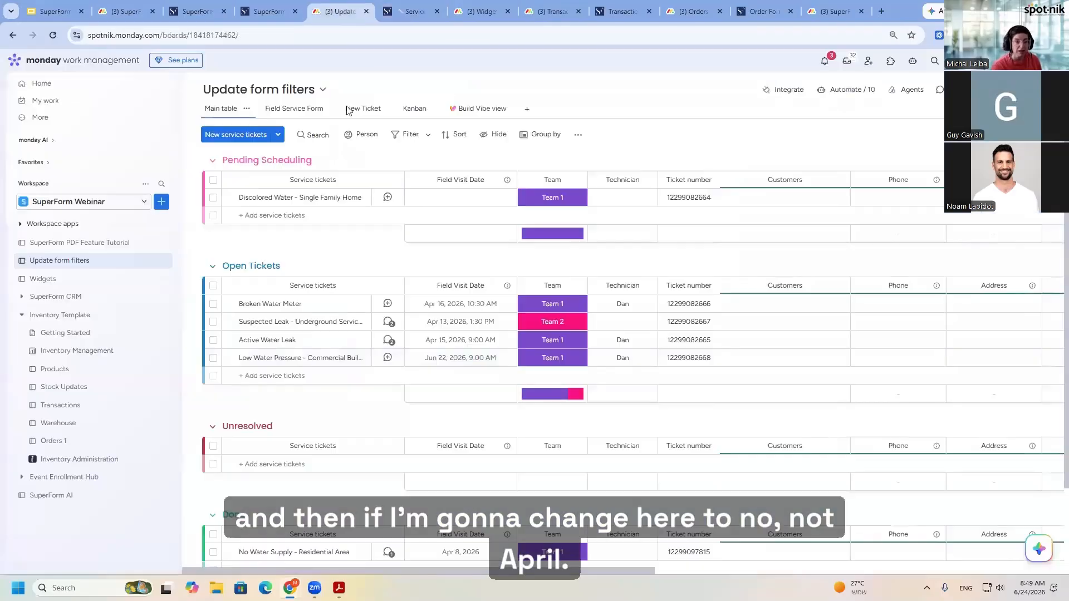
click(471, 343)
click(480, 488)
click(461, 343)
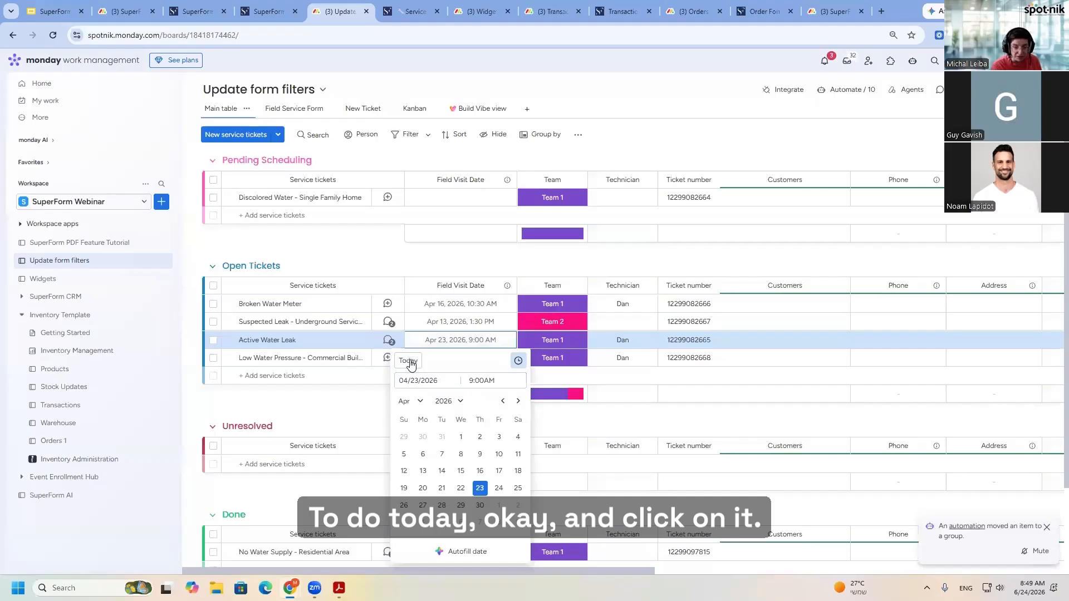
click(409, 362)
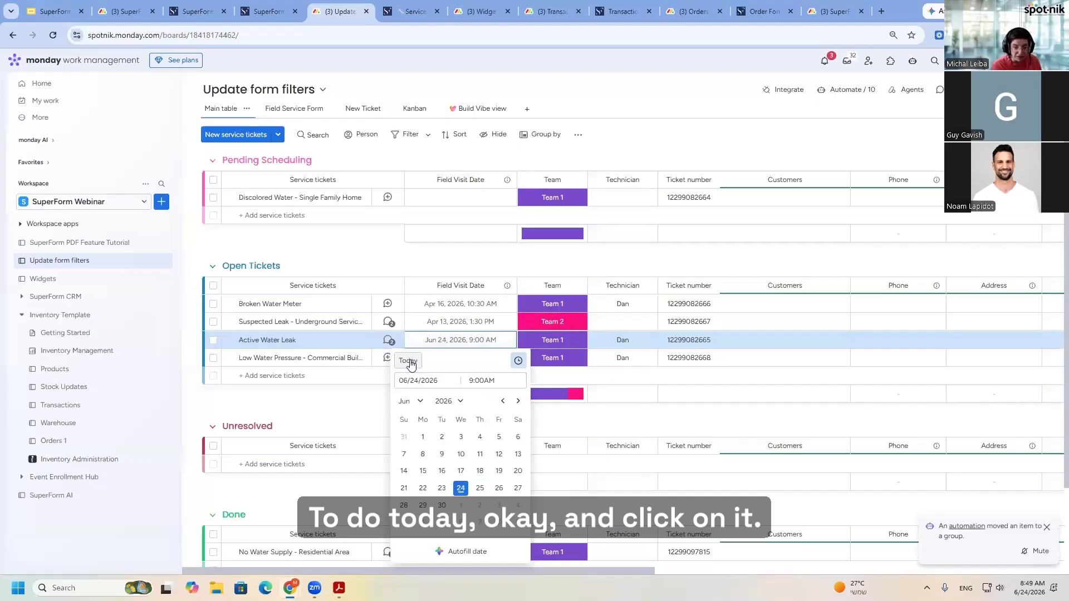
click(645, 417)
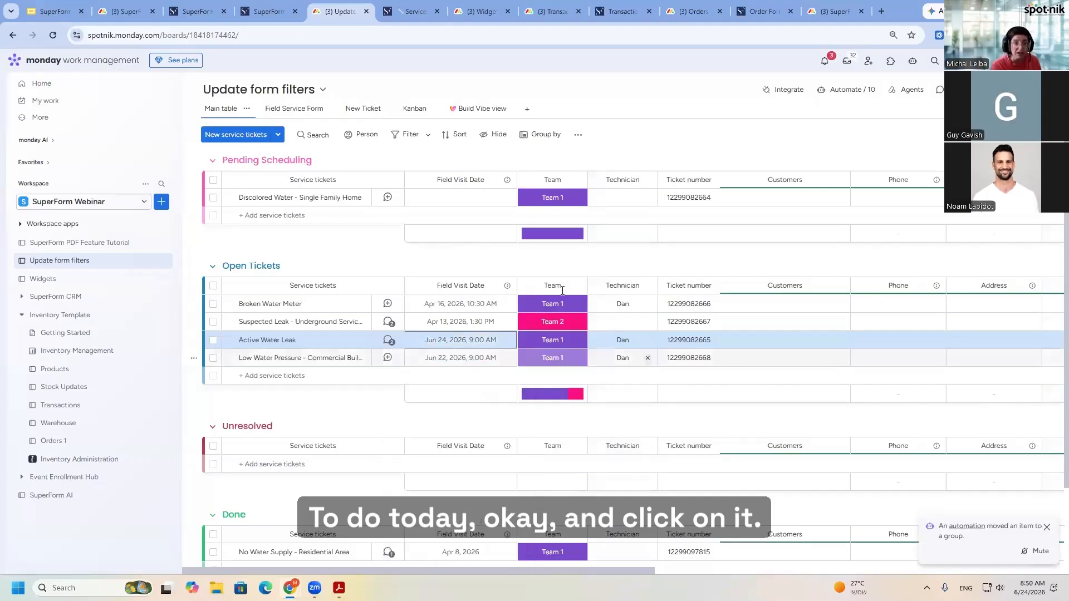
- Set the Field service form's visit date to today, 06/24/2026, and list the matching items
click(421, 10)
click(420, 210)
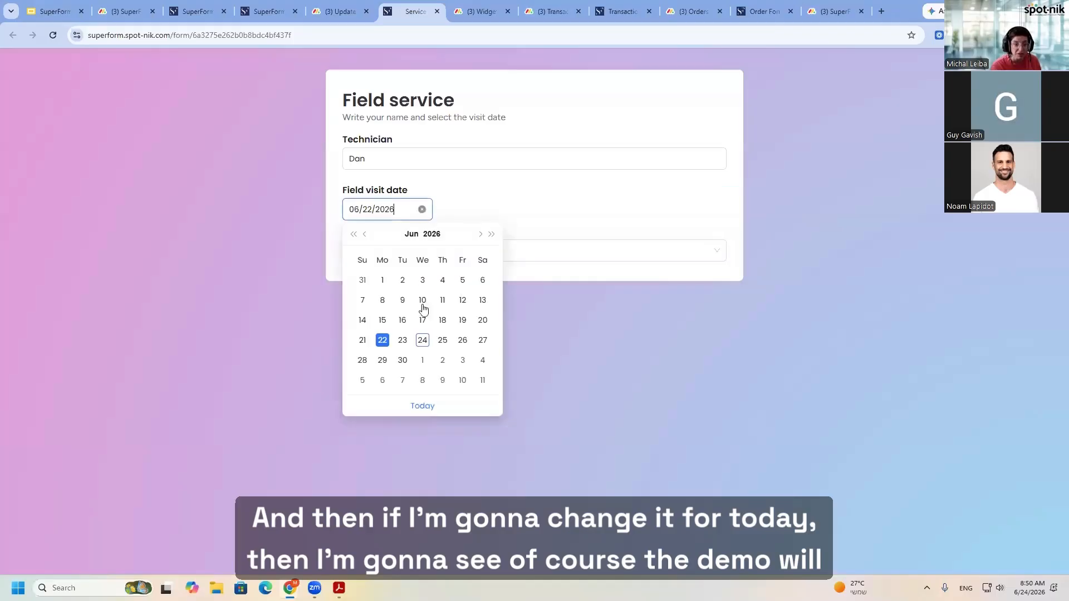
click(423, 406)
click(370, 254)
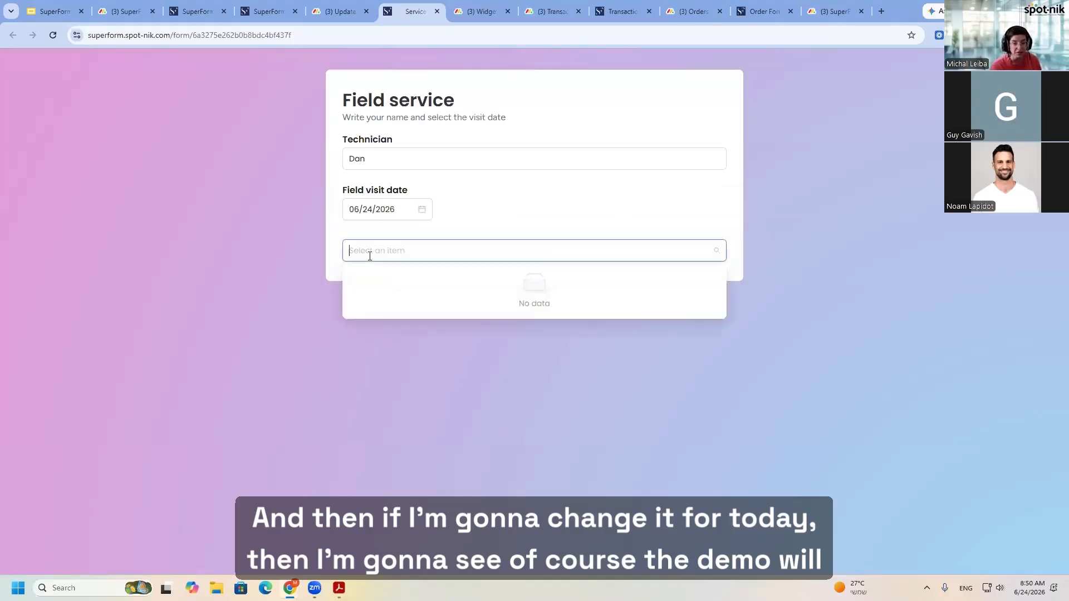
- Compare the Active Water Leak ticket's board entry with the form's filters and check the item list again
click(341, 11)
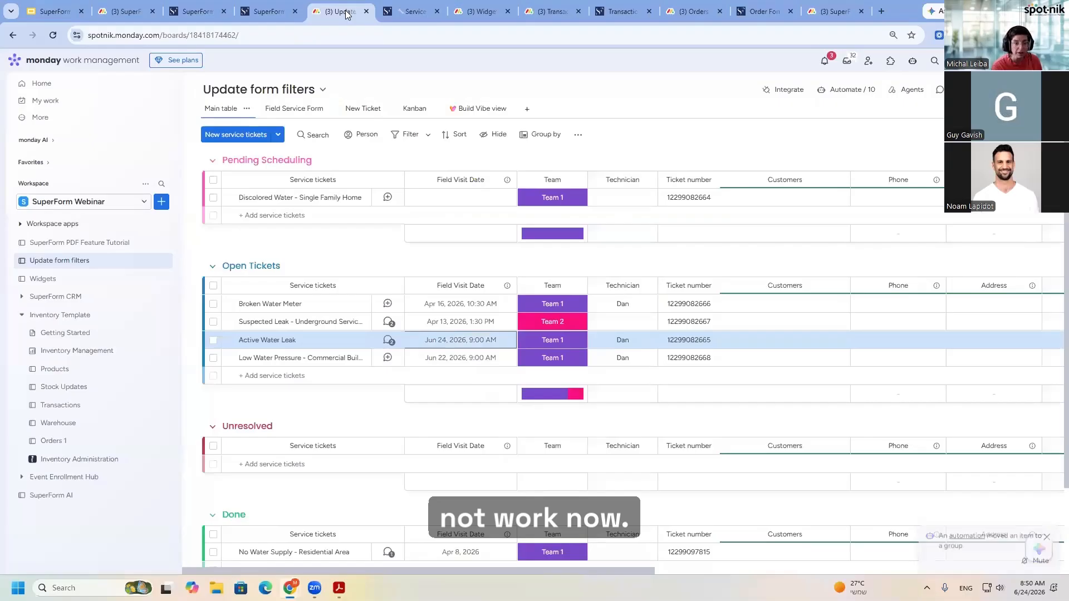
click(401, 11)
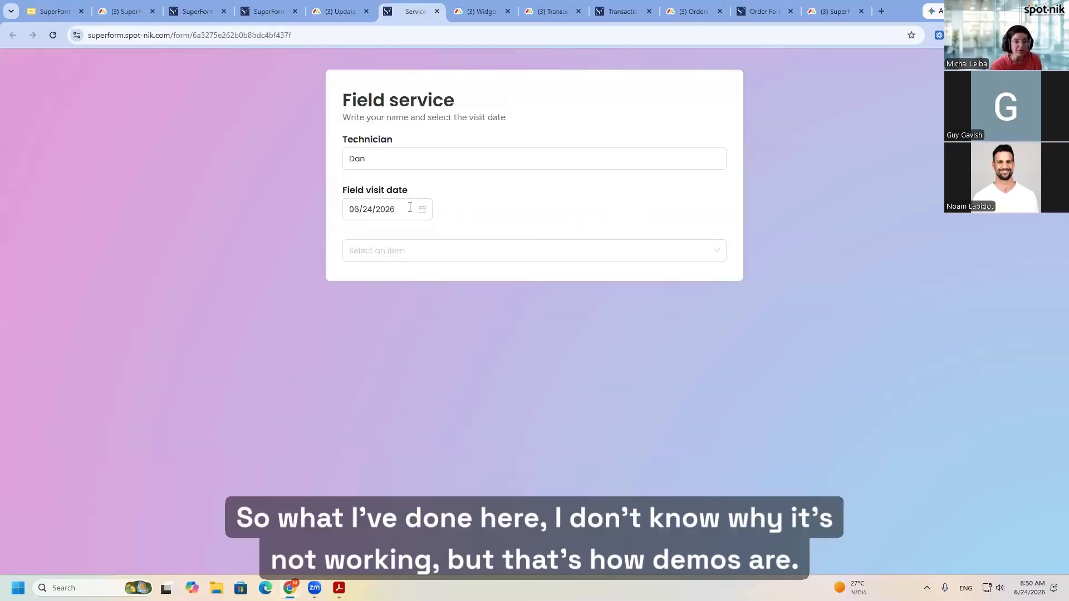
click(408, 254)
click(535, 192)
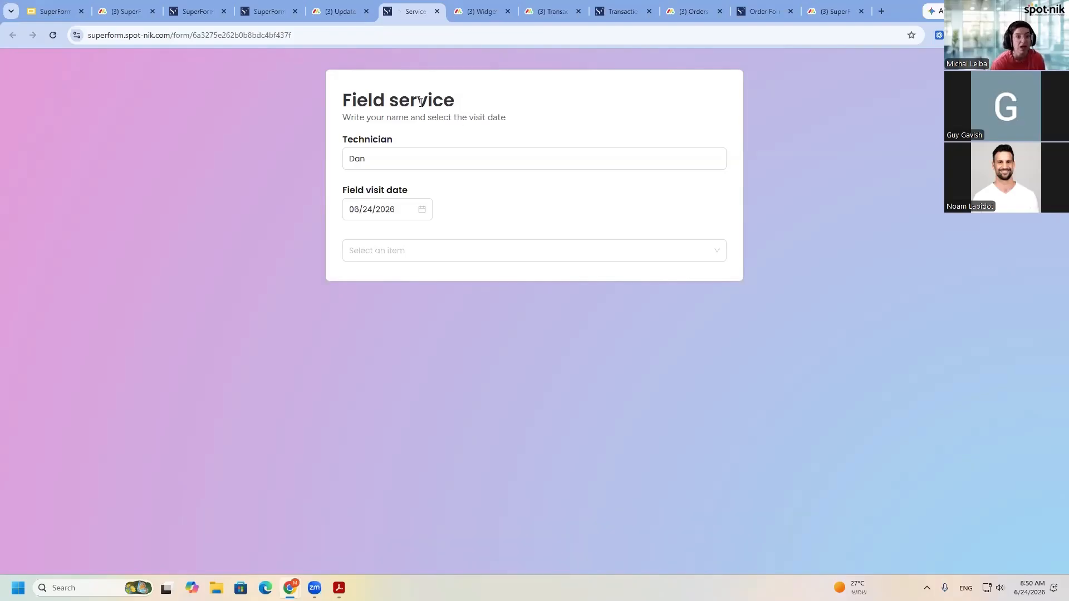
- Open the Field Service Form view of the Update form filters board
click(342, 11)
click(304, 111)
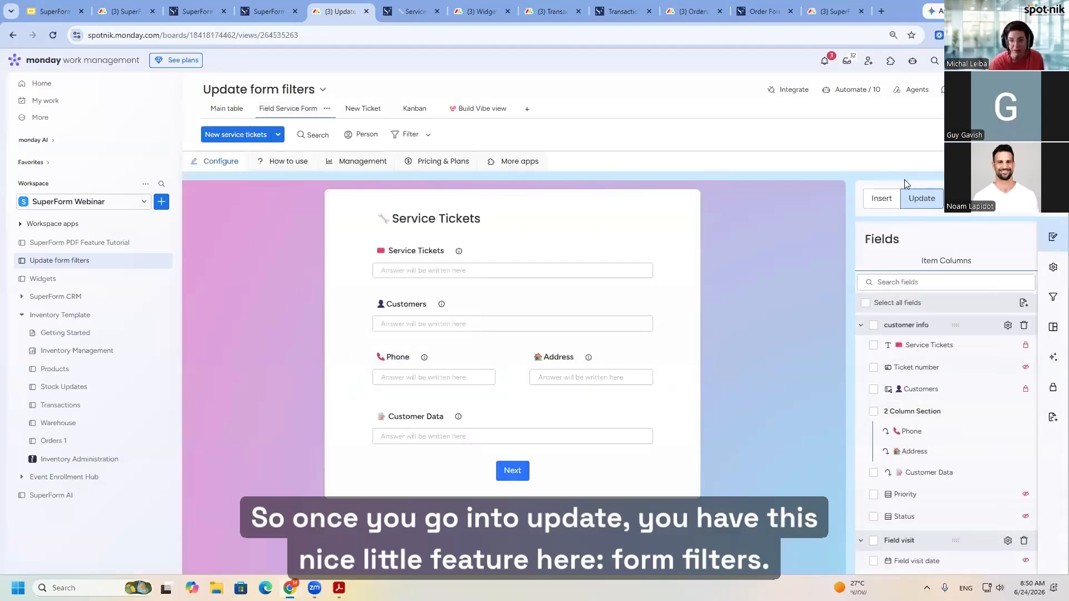
- Open the form filters and remove the Status and Field Visit Date filters and the Technician filter column
mouse_move(1047, 301)
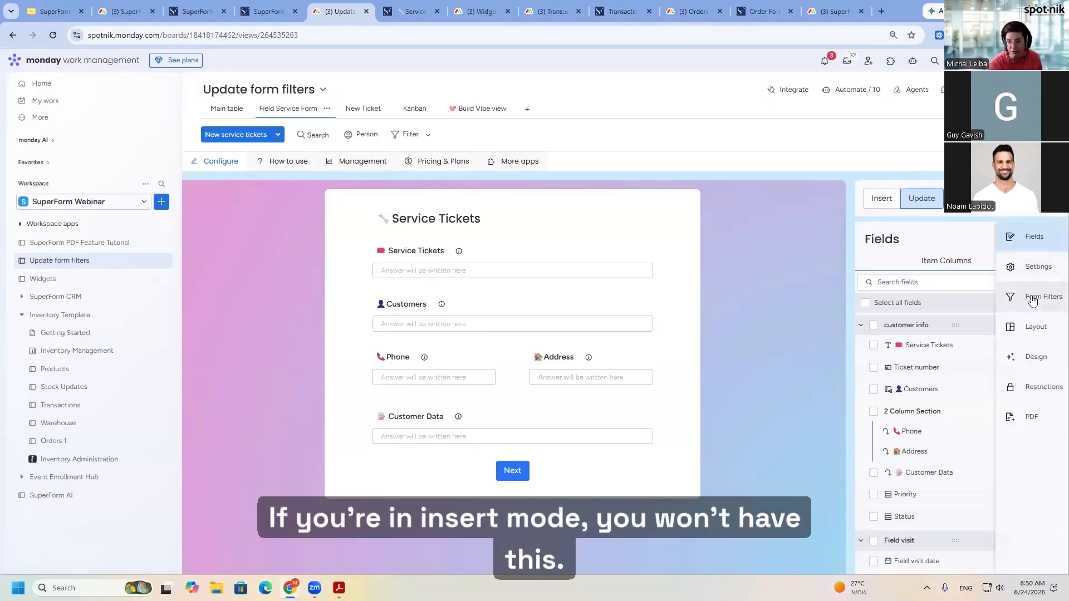
click(1034, 302)
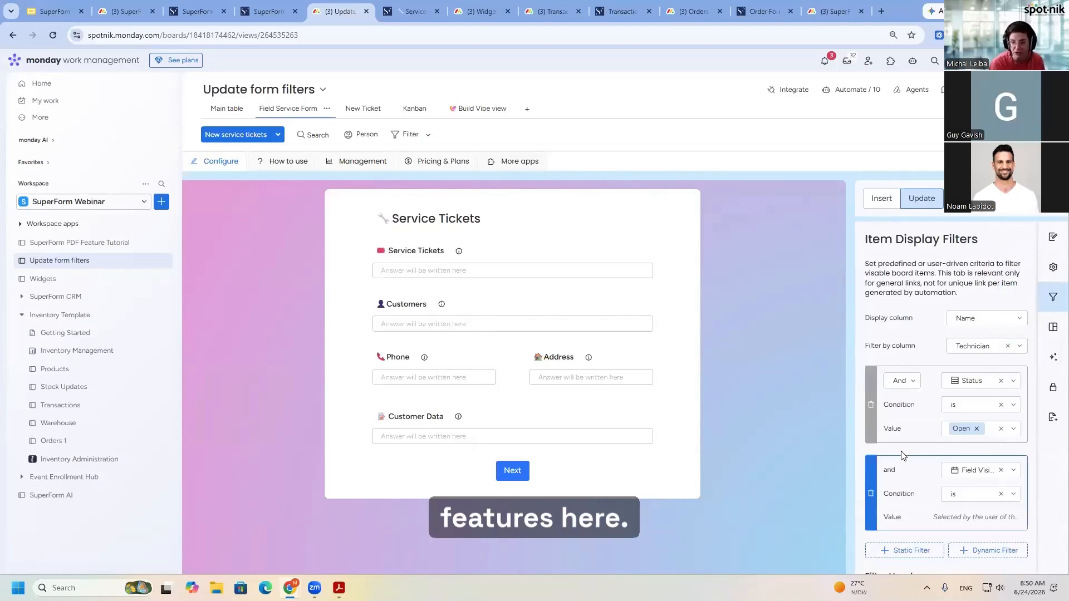
click(871, 404)
click(871, 437)
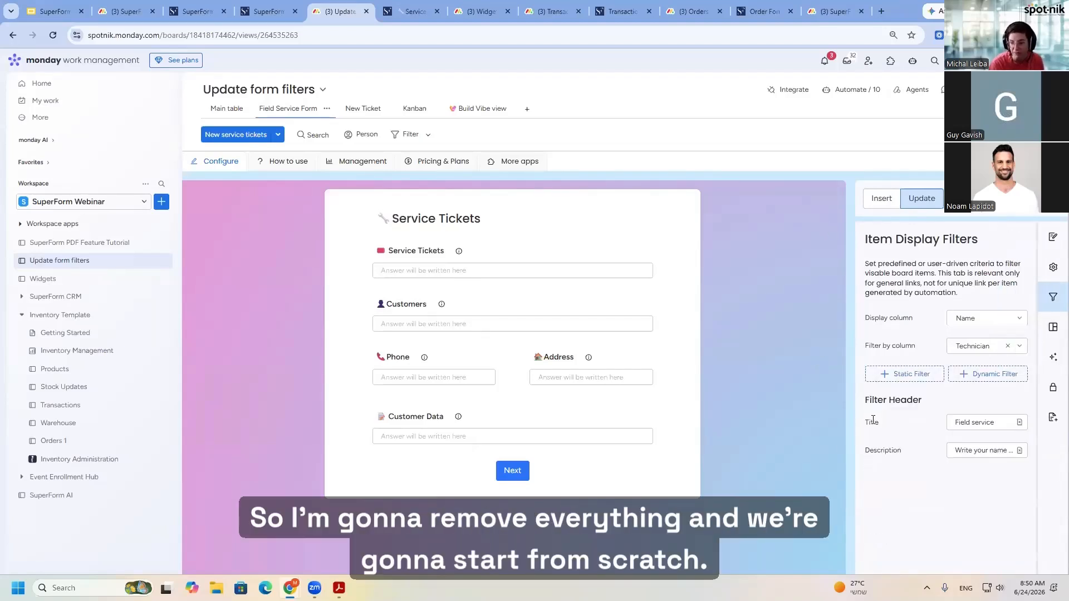
click(1008, 346)
- Examine the display column options and how items are listed by name in the live form
click(1015, 326)
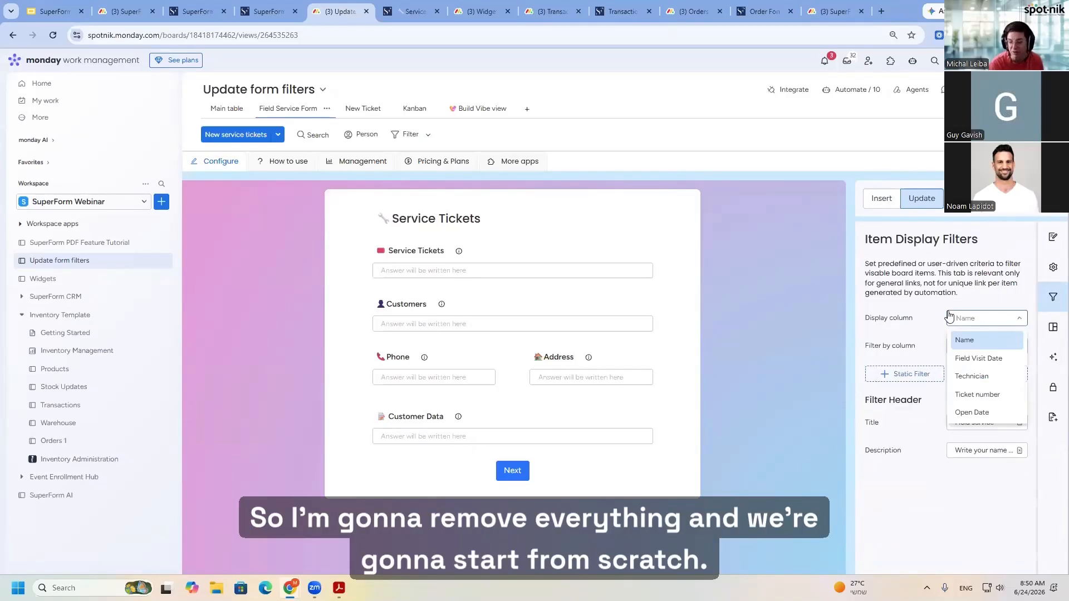
click(927, 311)
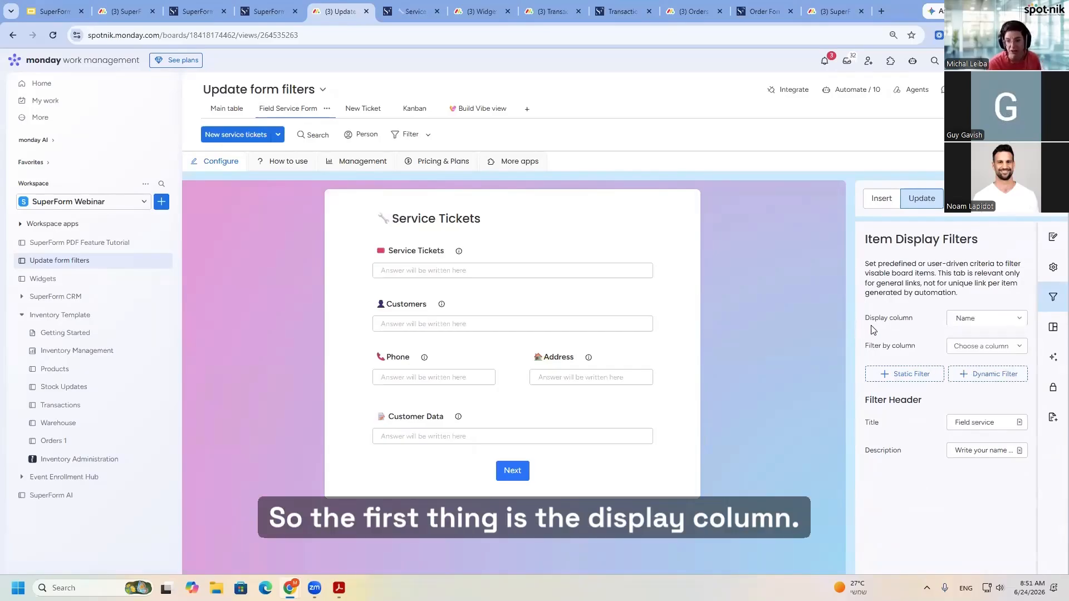
click(395, 15)
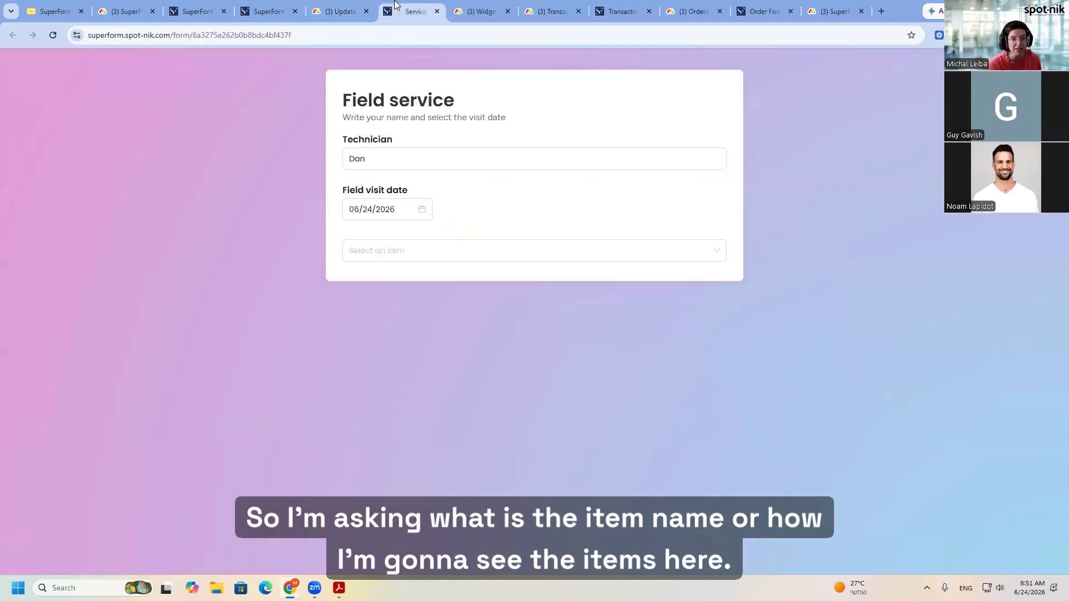
click(410, 142)
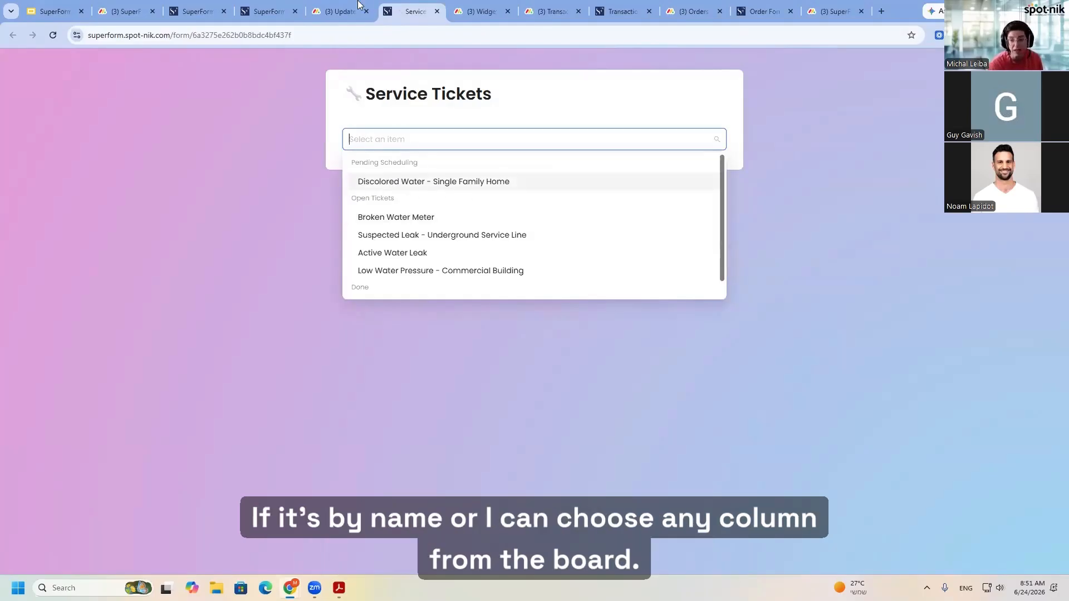
click(337, 12)
click(984, 318)
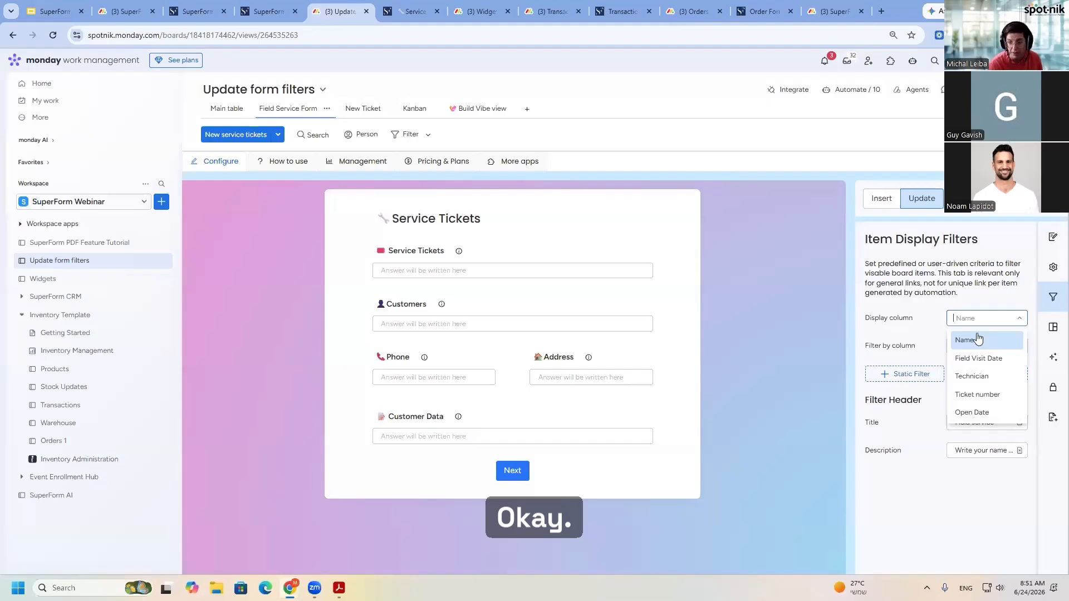
click(806, 282)
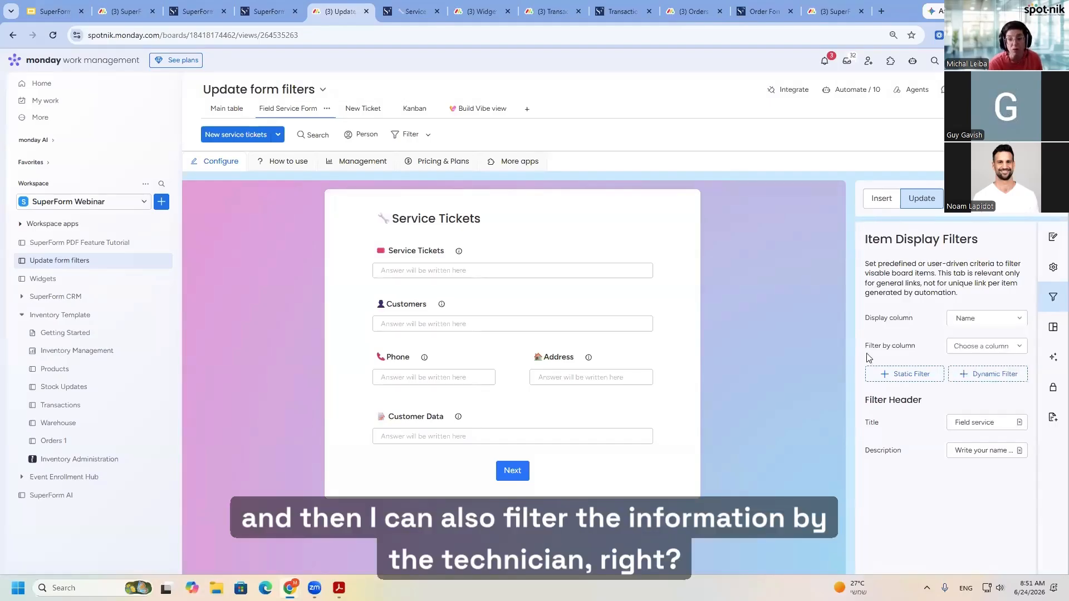
- Filter the form's items by the Technician column and list the technician's tickets in the live form
click(990, 347)
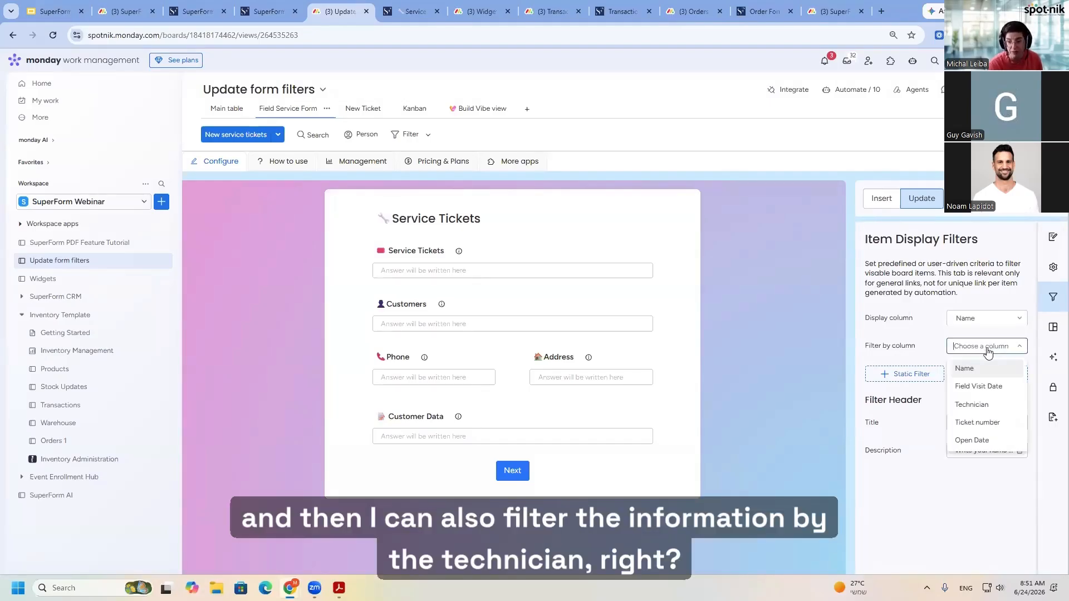
click(972, 405)
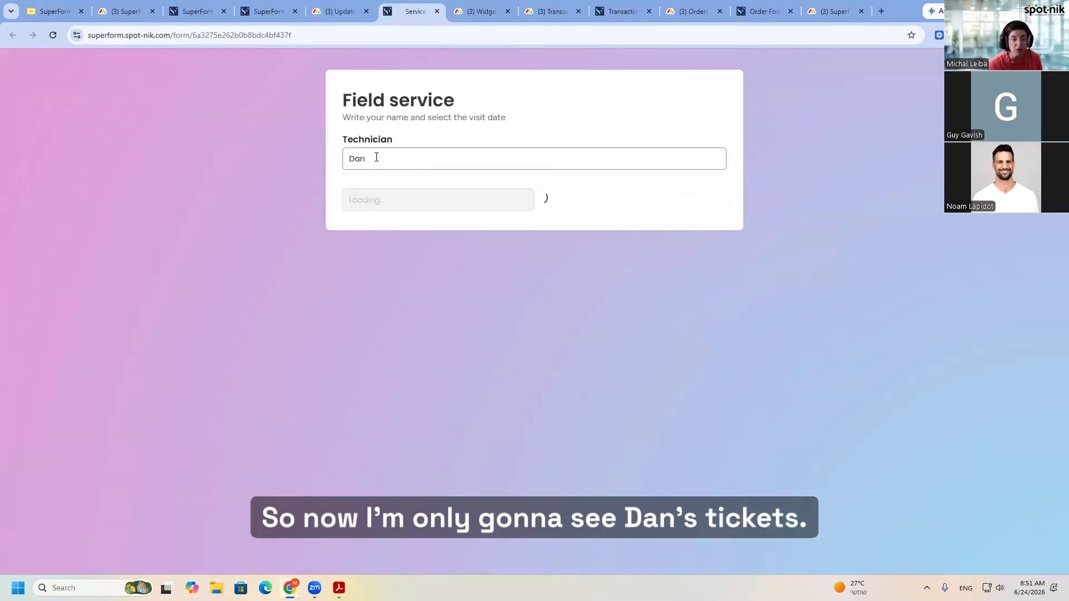
click(400, 200)
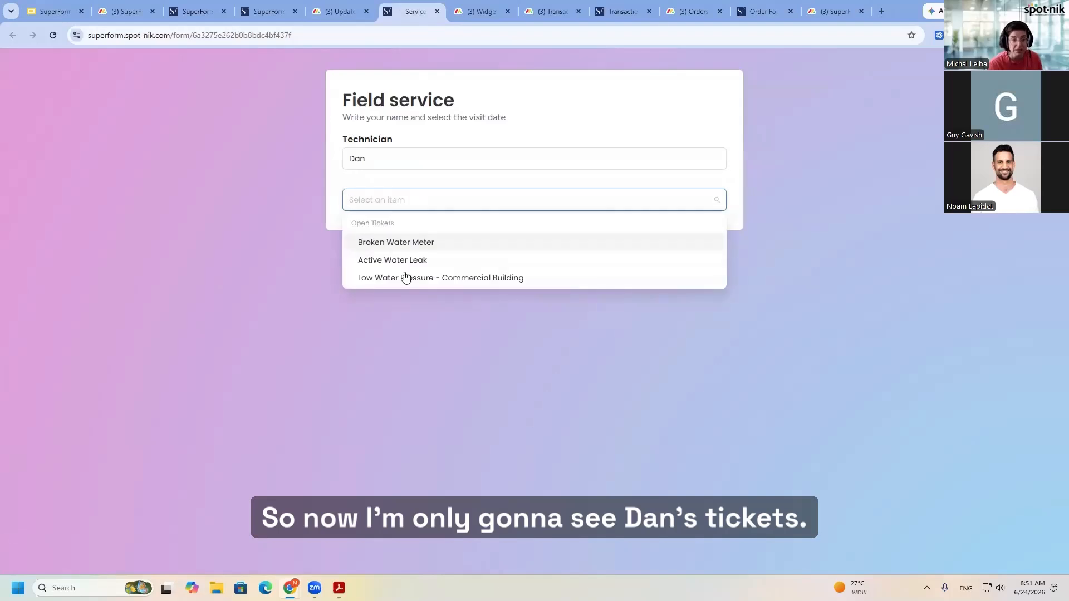
- Add a static filter where Status is Open and list the technician's matching tickets in the live form
click(339, 11)
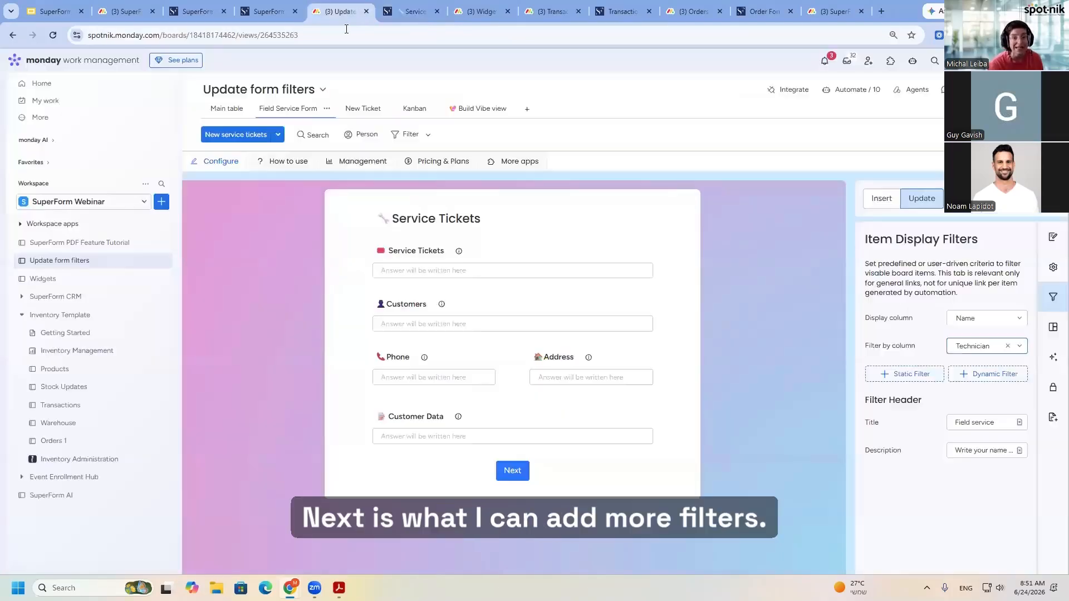
click(913, 375)
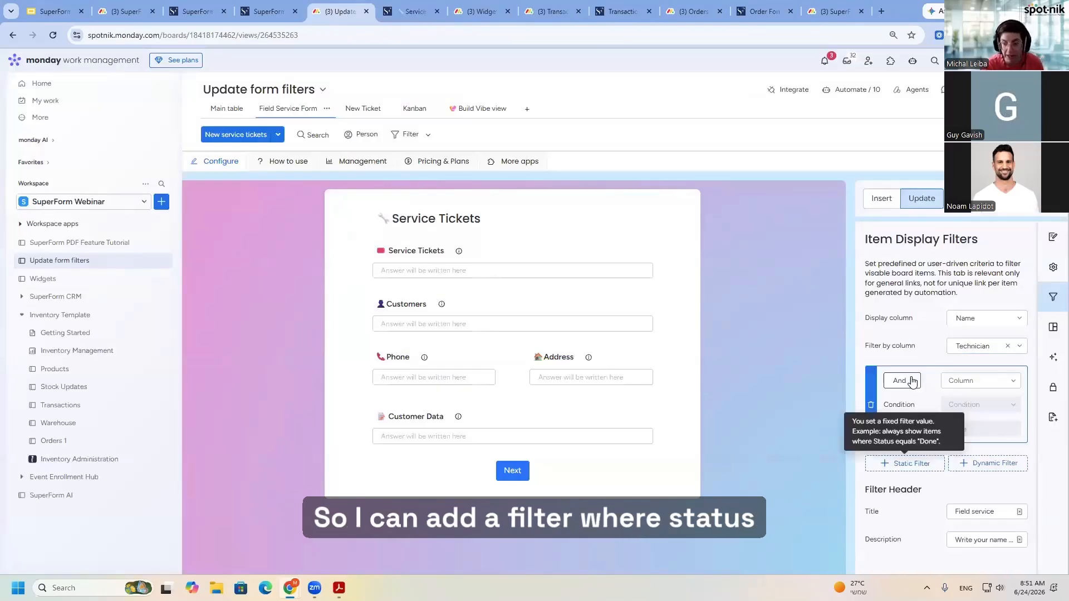
click(981, 383)
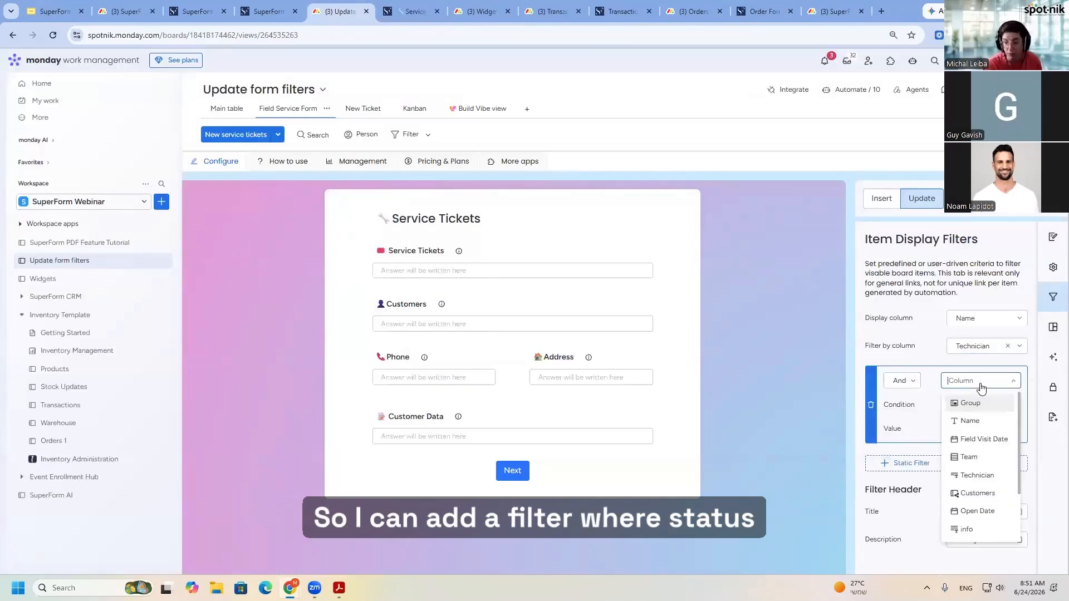
scroll(982, 493, down, 2)
click(979, 509)
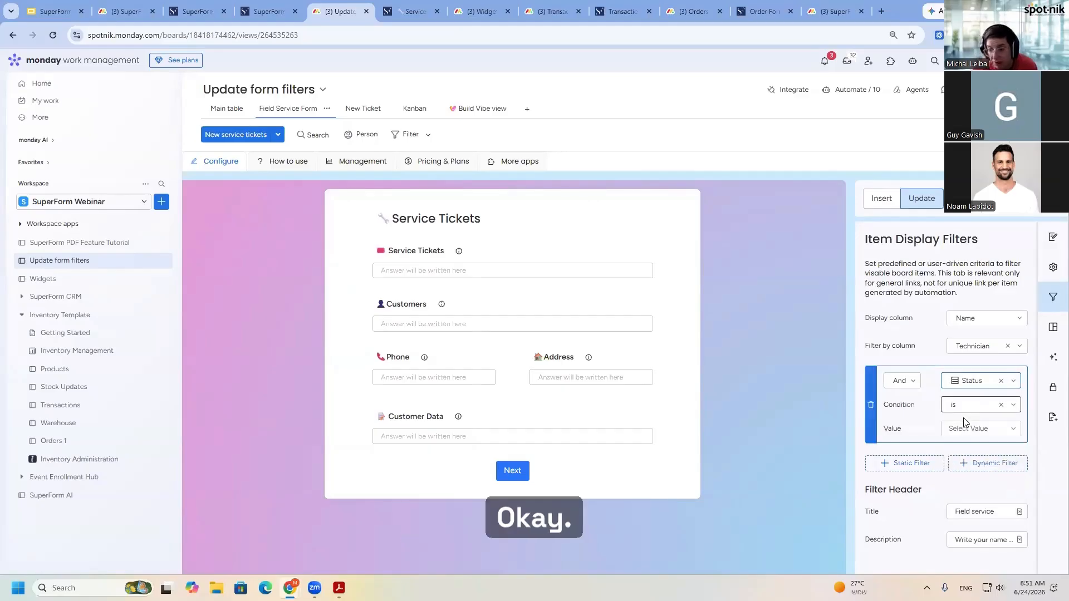
click(974, 429)
click(973, 470)
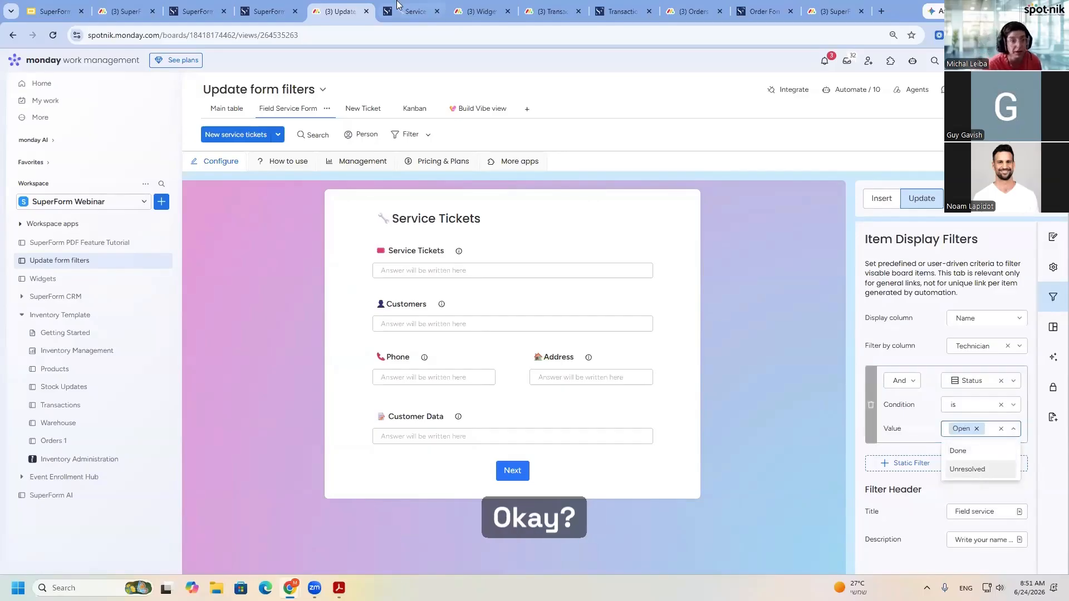
click(412, 11)
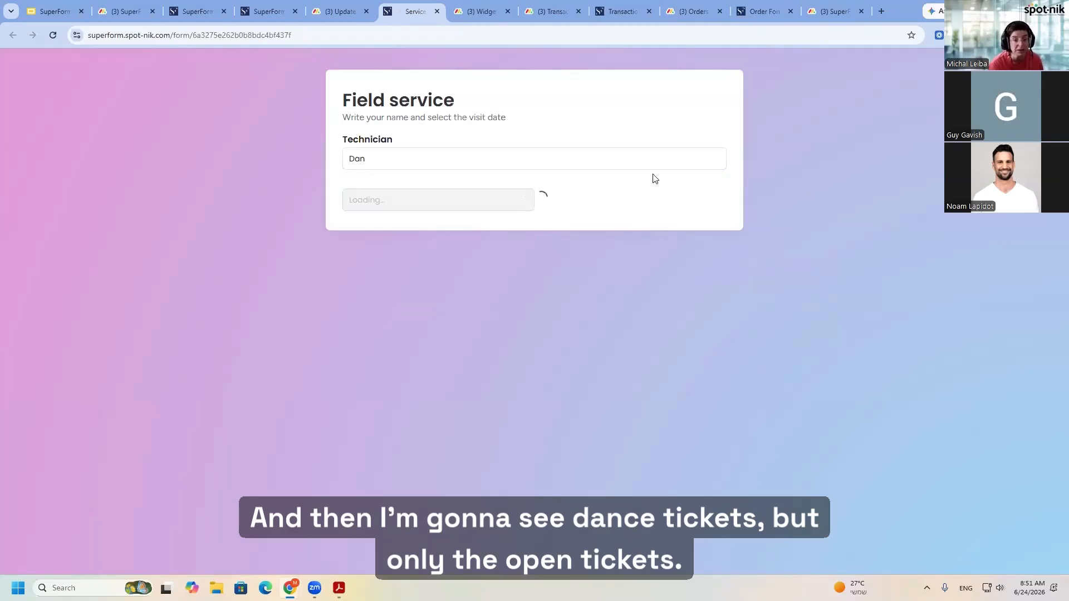
click(390, 201)
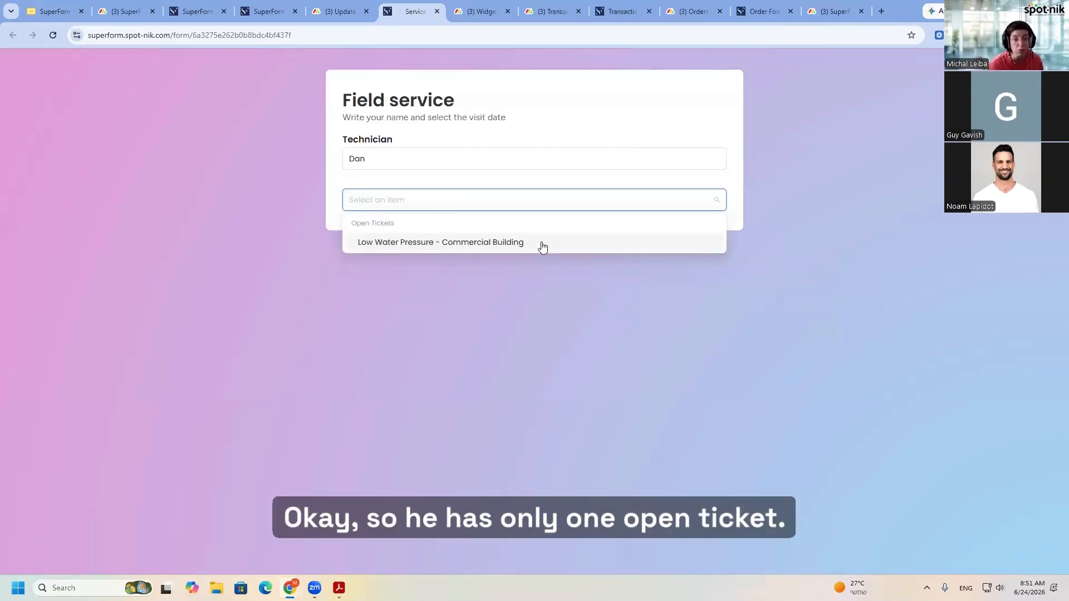
- Add a dynamic filter on Field Visit Date with the condition "is" and view it in the live form
click(336, 11)
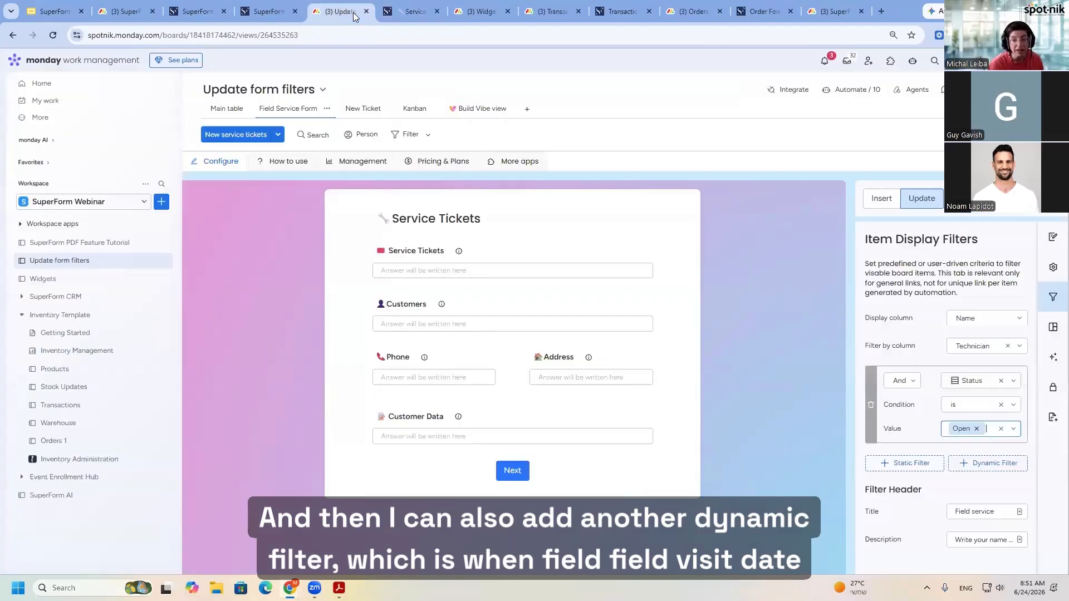
click(988, 462)
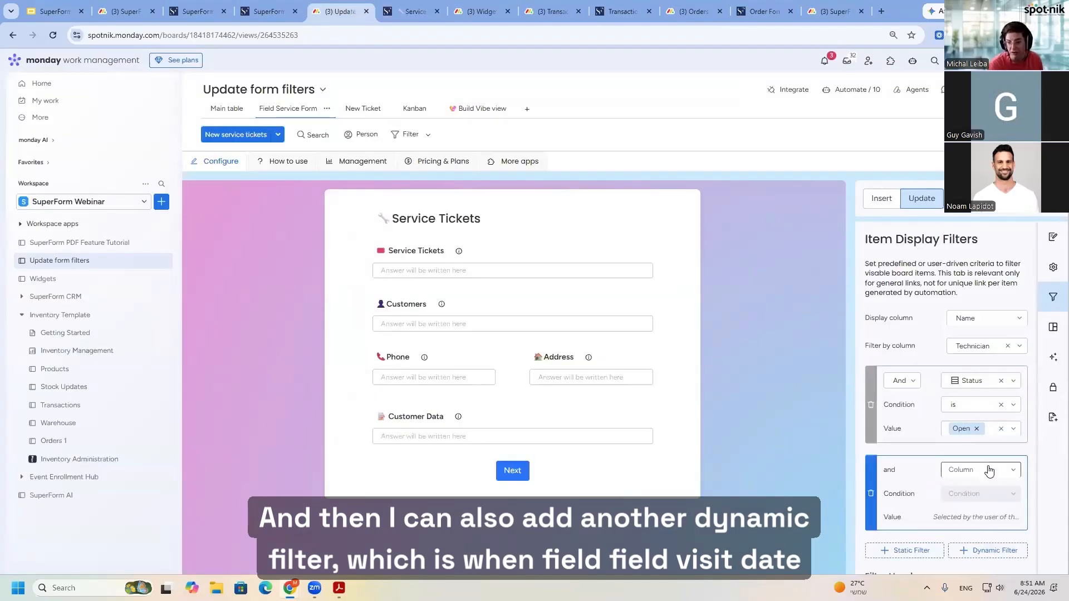
click(988, 477)
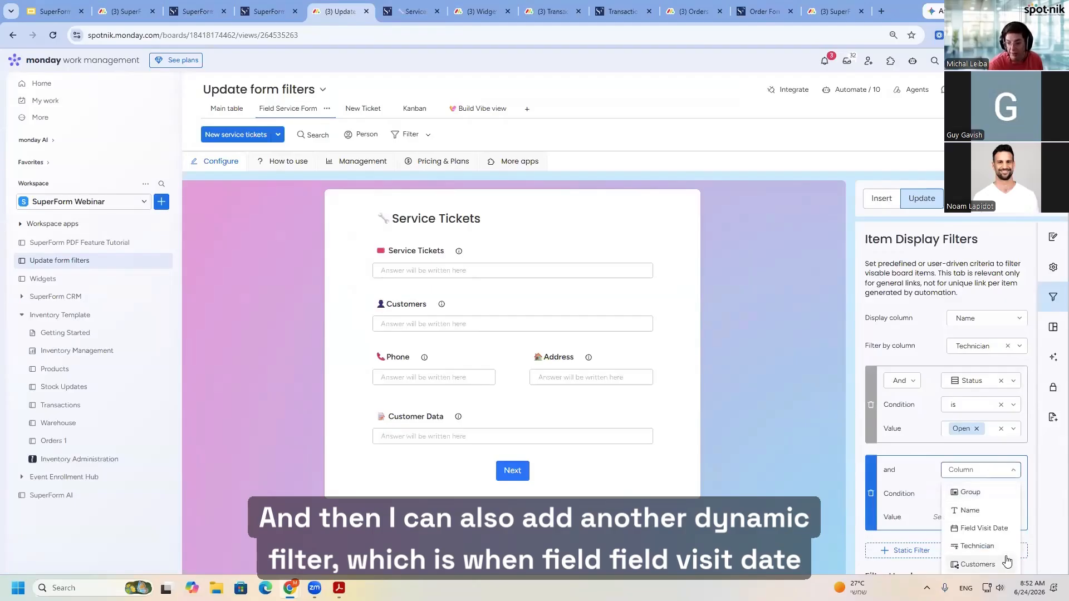
click(985, 529)
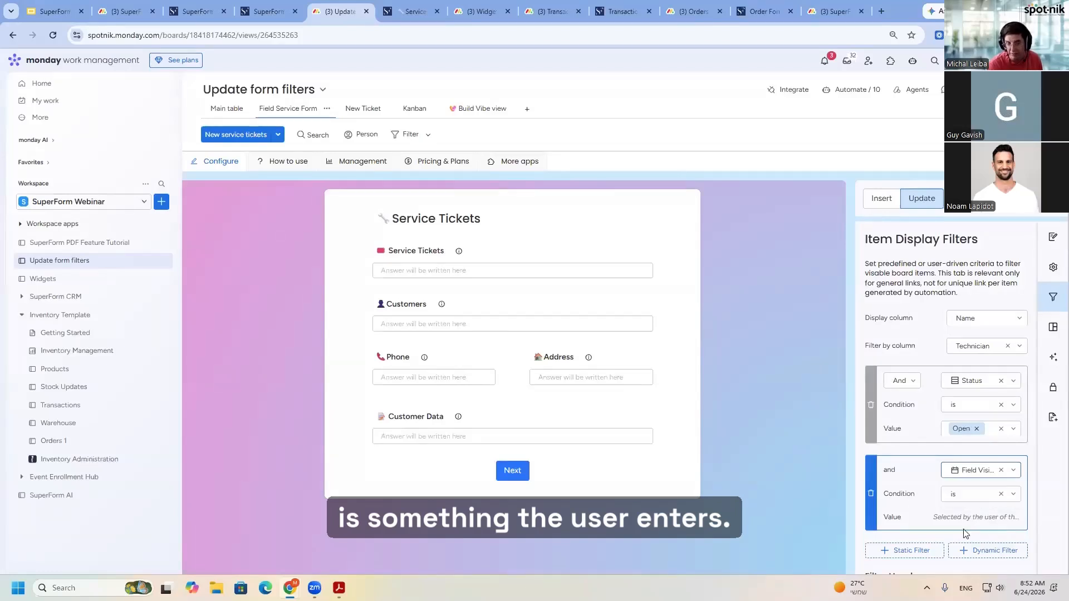
click(414, 6)
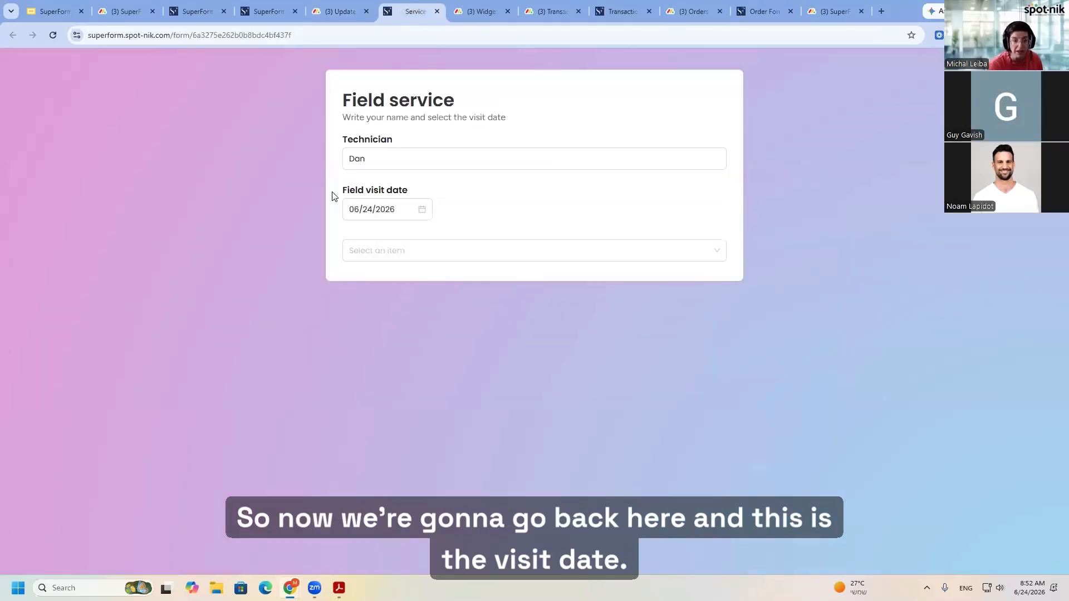
- Compare the static and dynamic filter settings with the filter section of the live form
click(337, 11)
scroll(940, 512, down, 1)
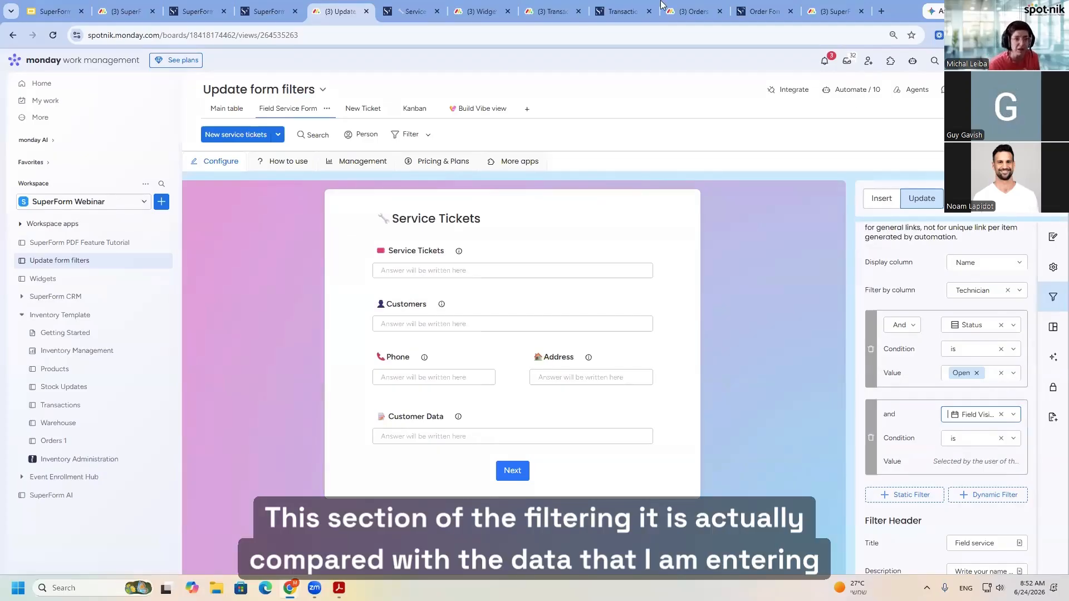
click(407, 11)
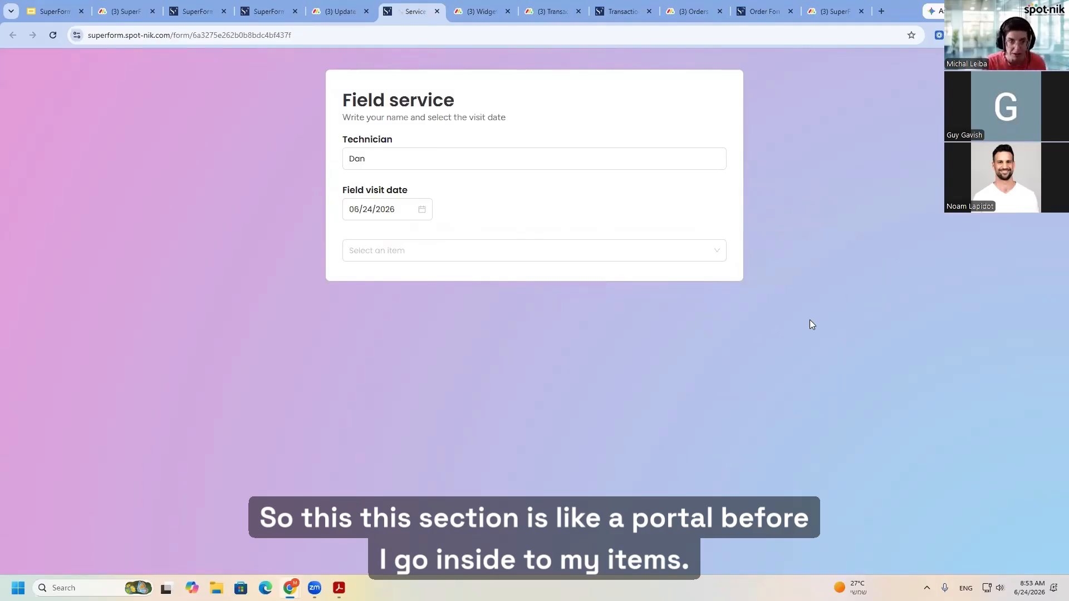
click(358, 15)
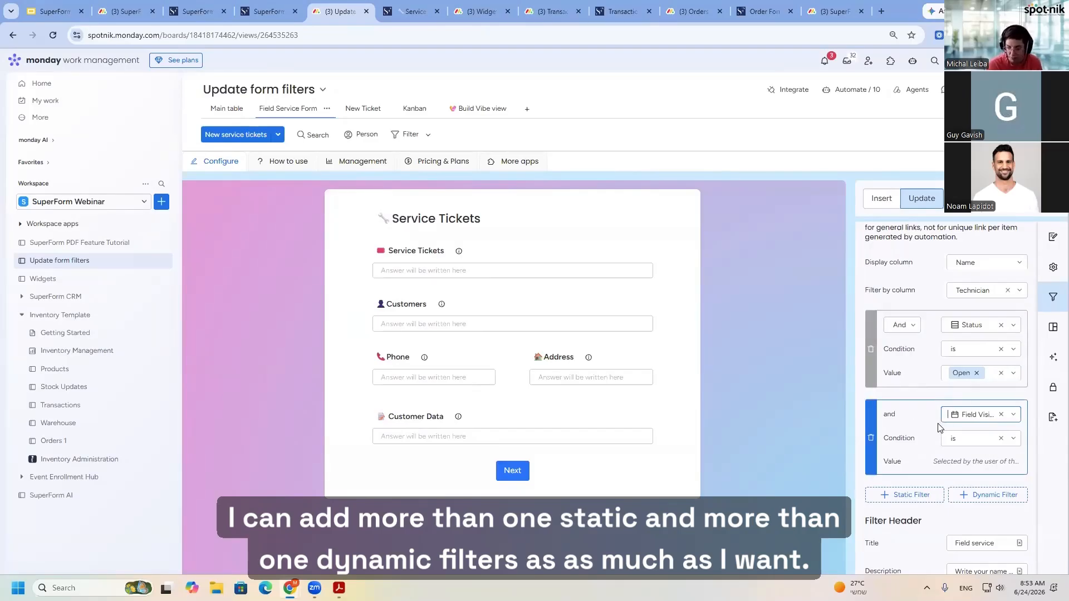
- Clear the filter header's custom title and description so both use their default text
scroll(950, 491, down, 1)
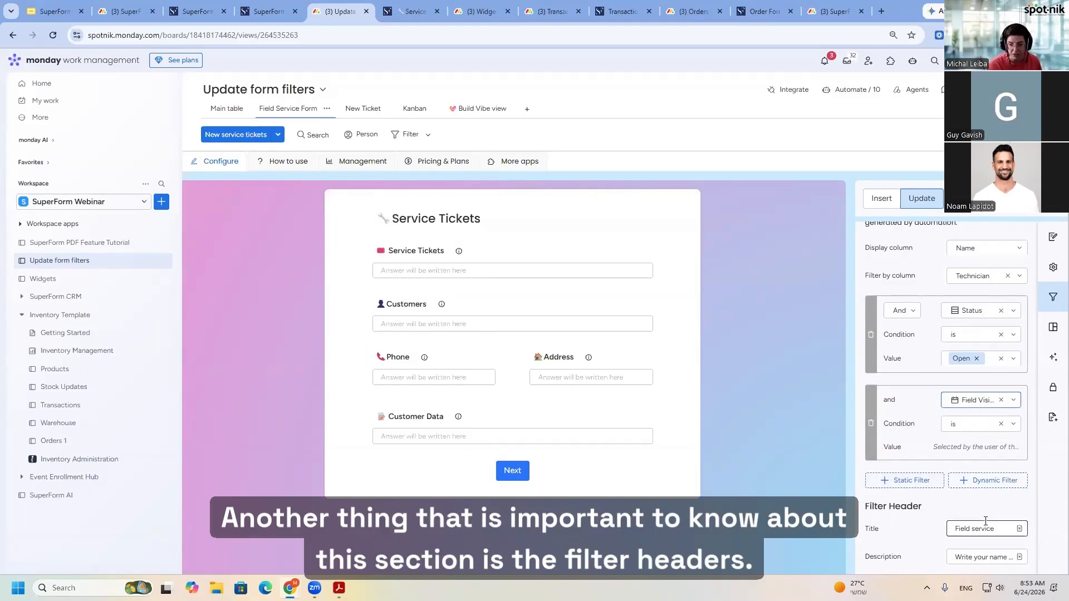
click(1019, 528)
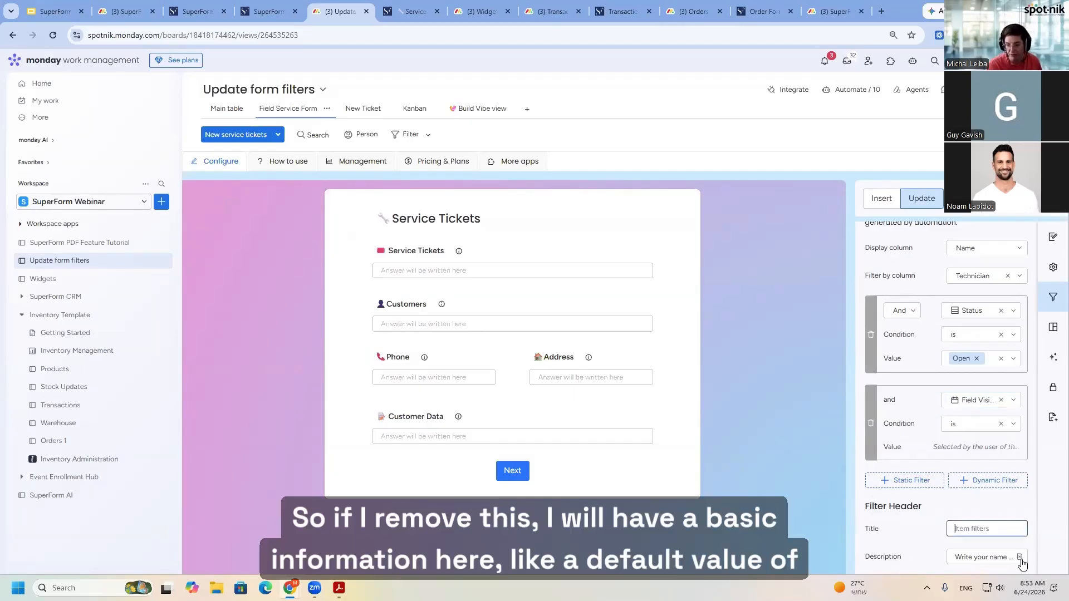
click(1021, 558)
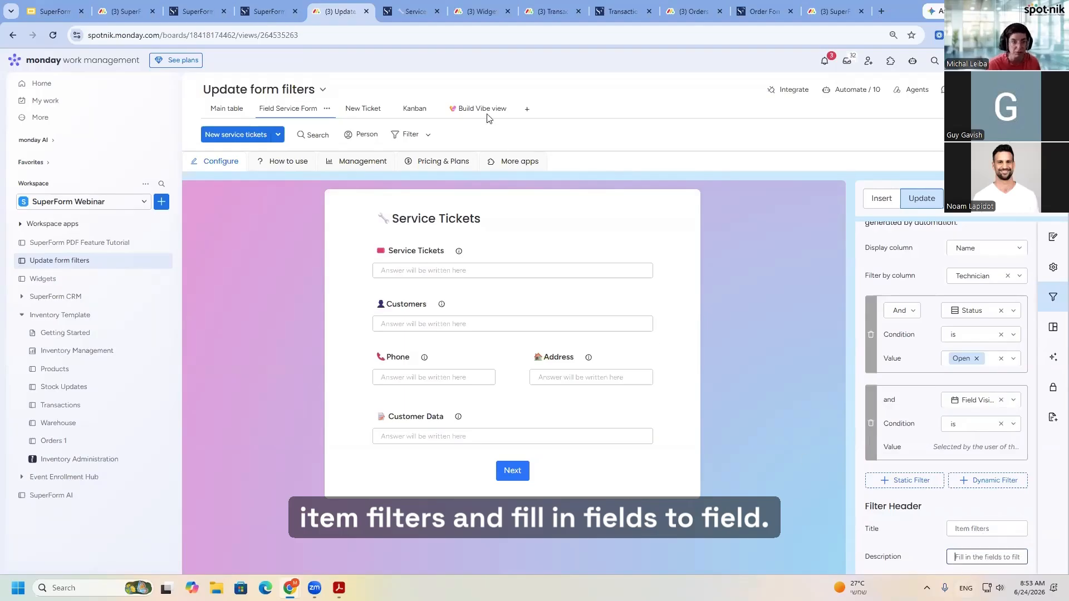
- Check the default filter header title and description in the live form
key(ctrl+Tab)
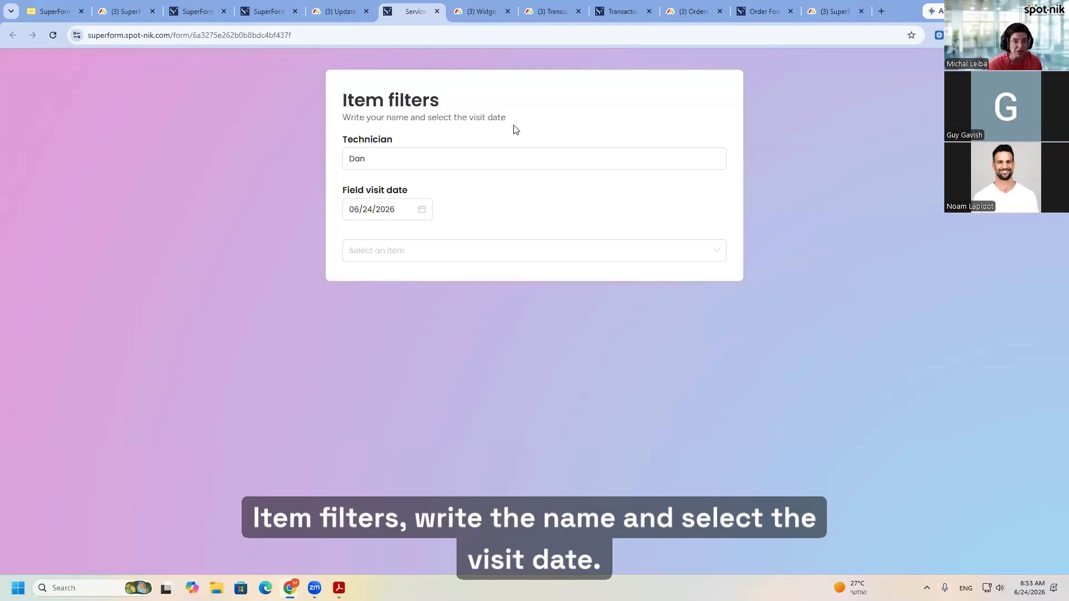
click(334, 12)
click(983, 555)
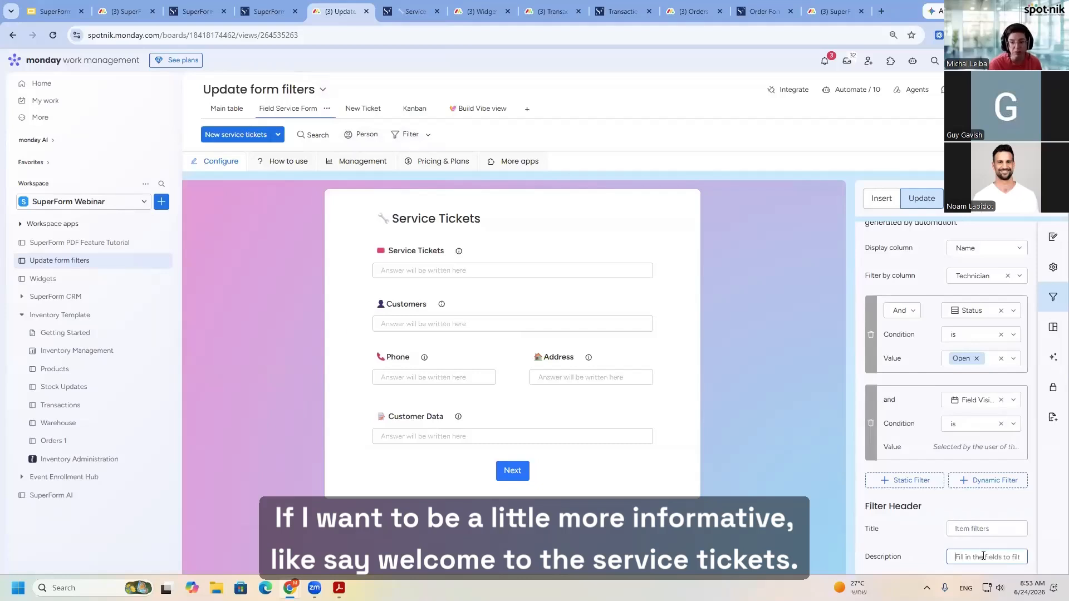
click(985, 527)
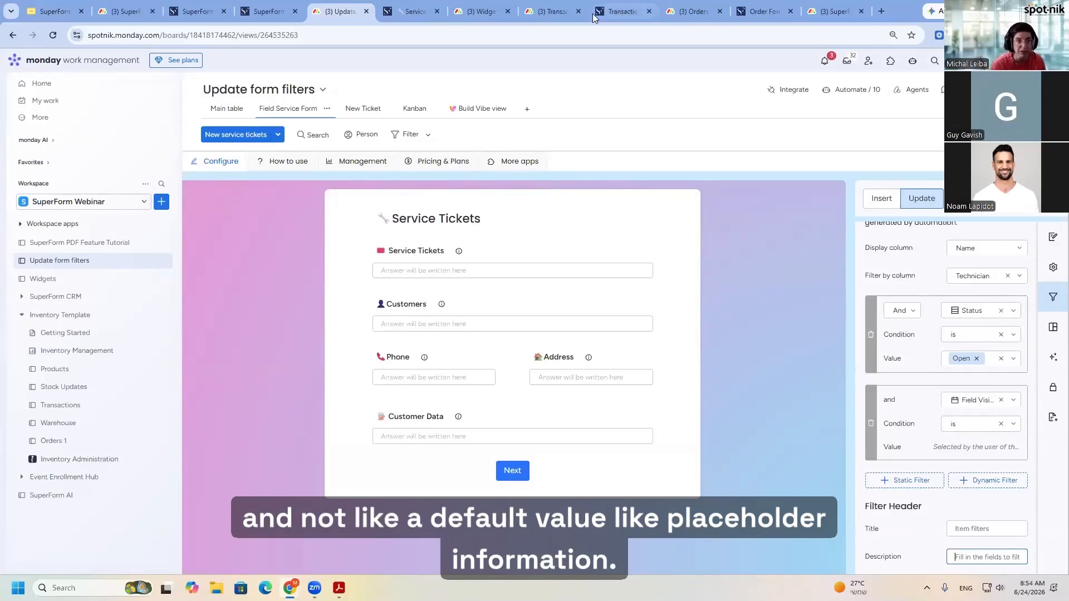
click(412, 11)
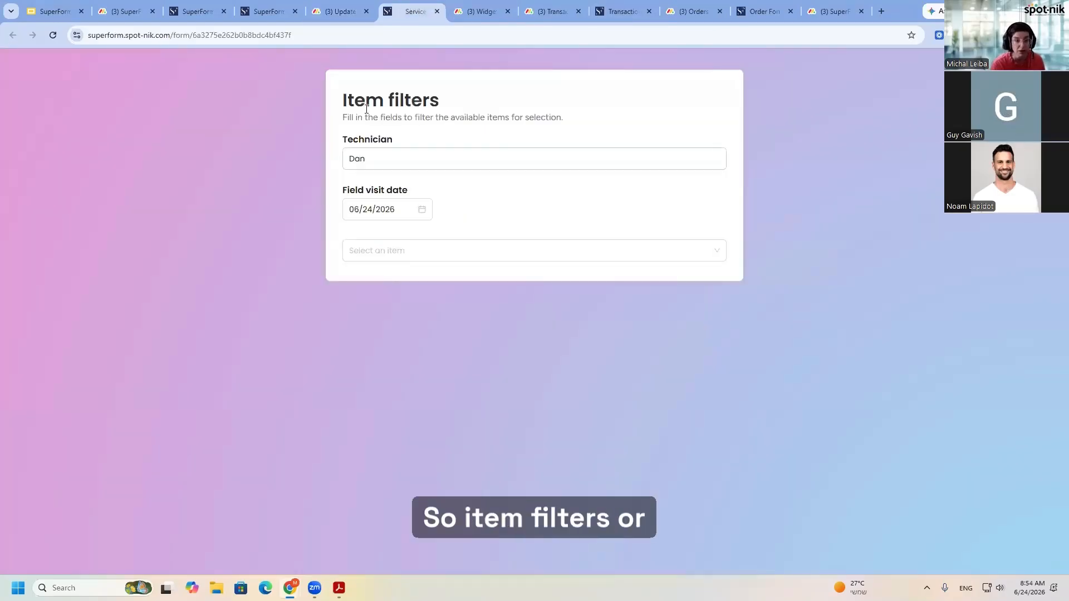
- Set the filter header title to "Service tickets" and view it in the live form
click(338, 13)
click(972, 529)
text(Ser)
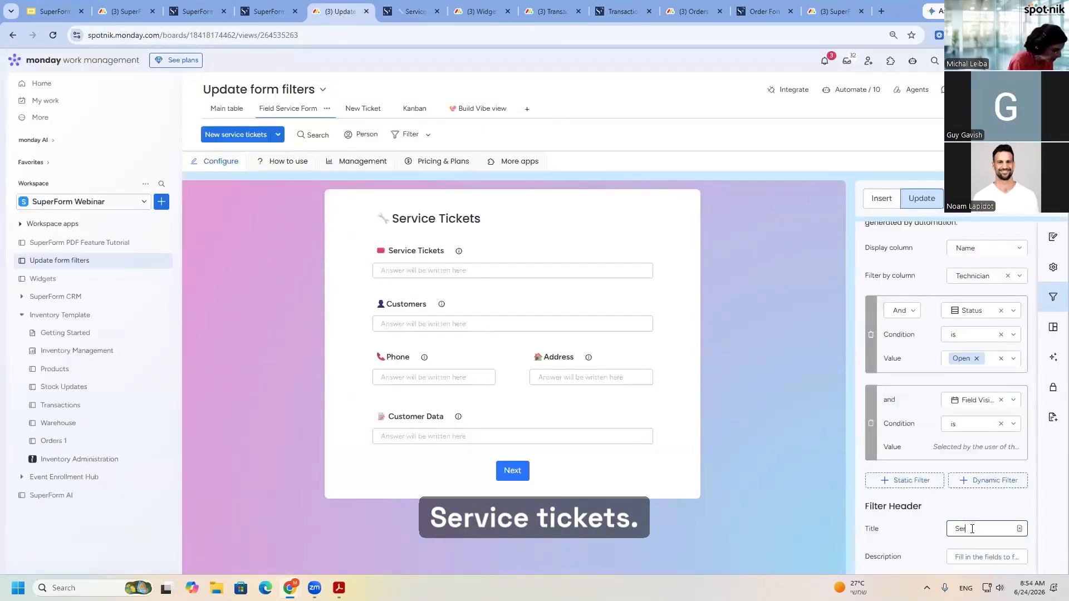
text(vice tickets)
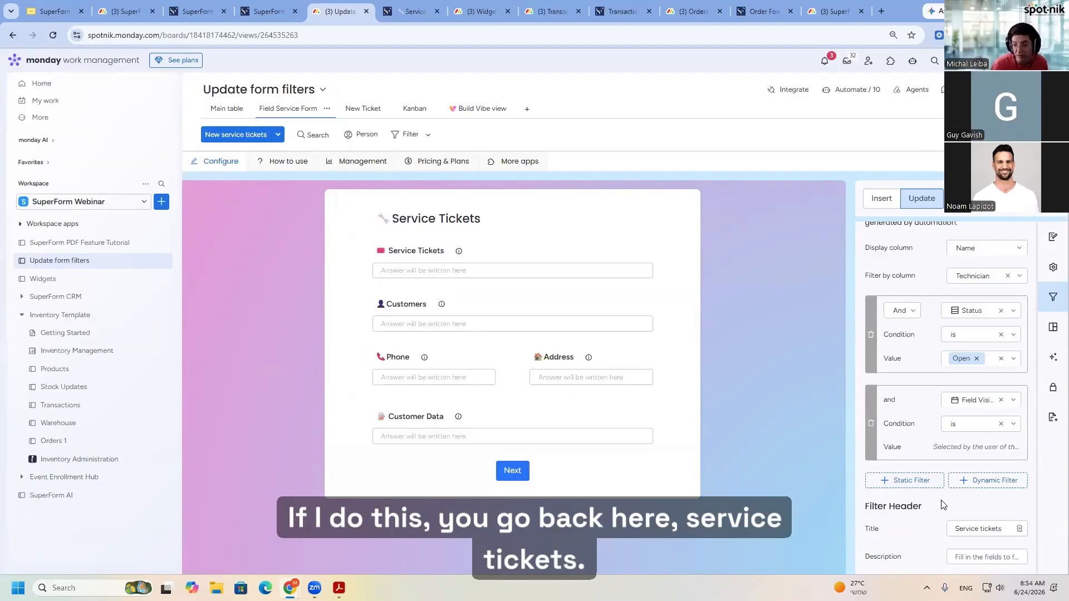
key(ctrl+Tab)
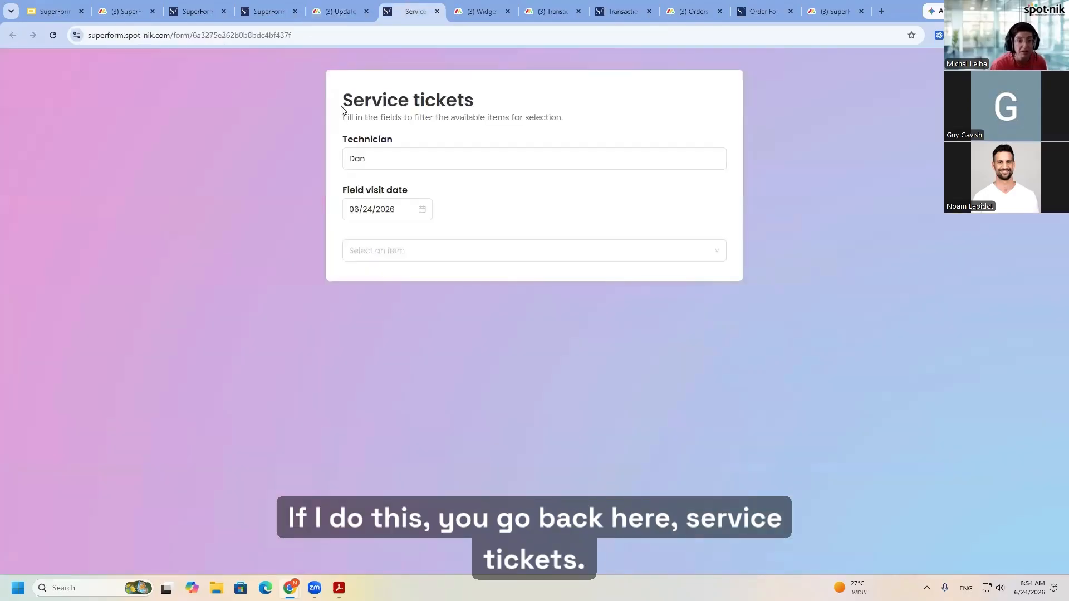
- Delete the duplicated word "service" from the filter update form bullet on the SuperForm's New Super Powers slide
click(340, 11)
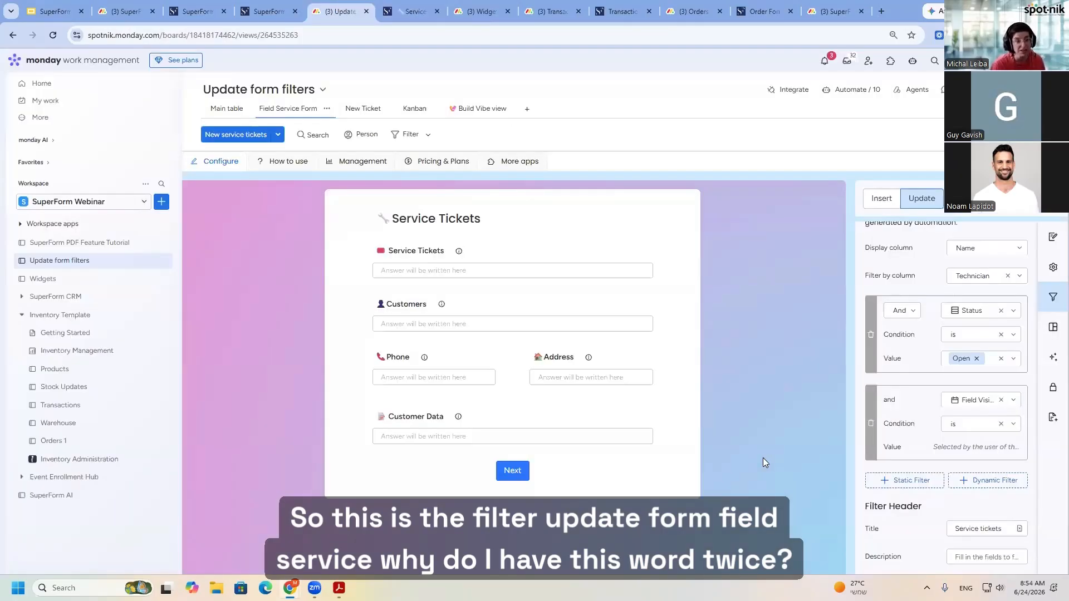
key(ctrl+1)
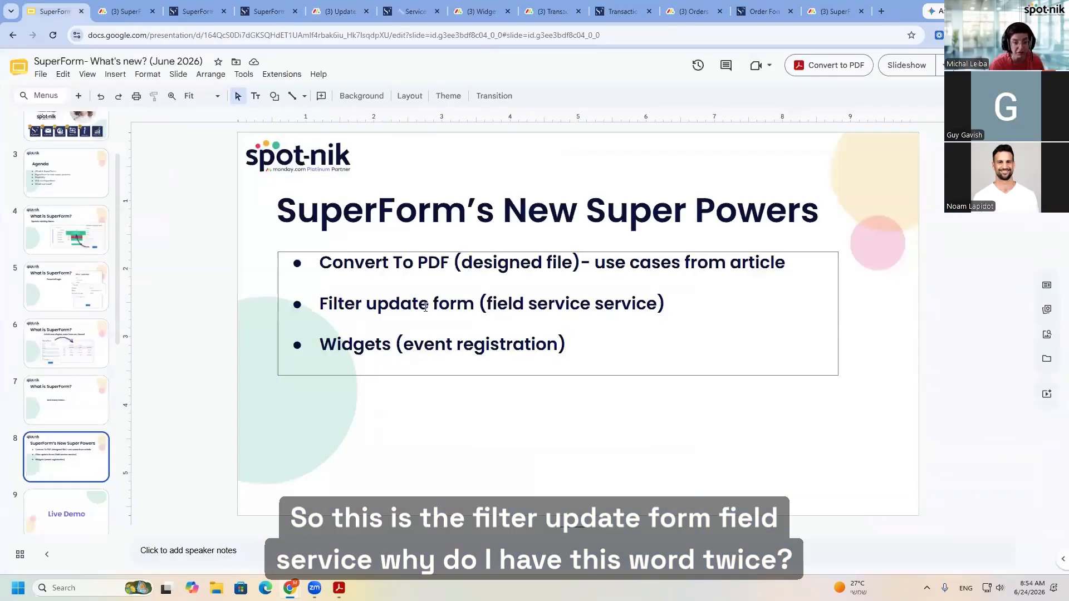
click(613, 304)
double_click(613, 303)
key(BackSpace)
key(BackSpace)
click(608, 338)
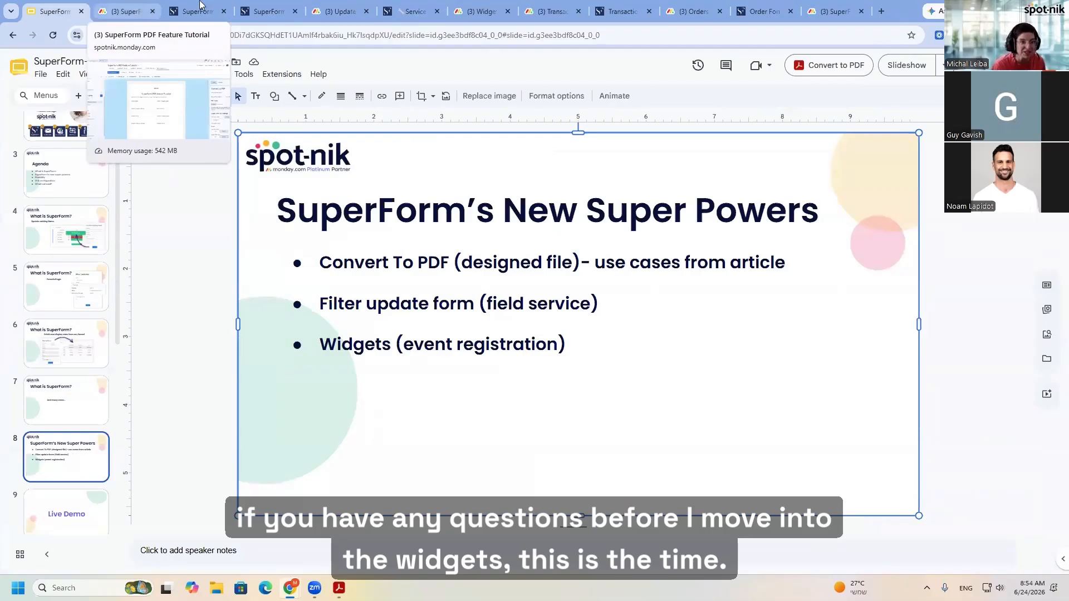
- In the live Service tickets form, set the field visit date to 06/22/2026 and select the item "Low Water Pressure - Commercial Building"
click(356, 7)
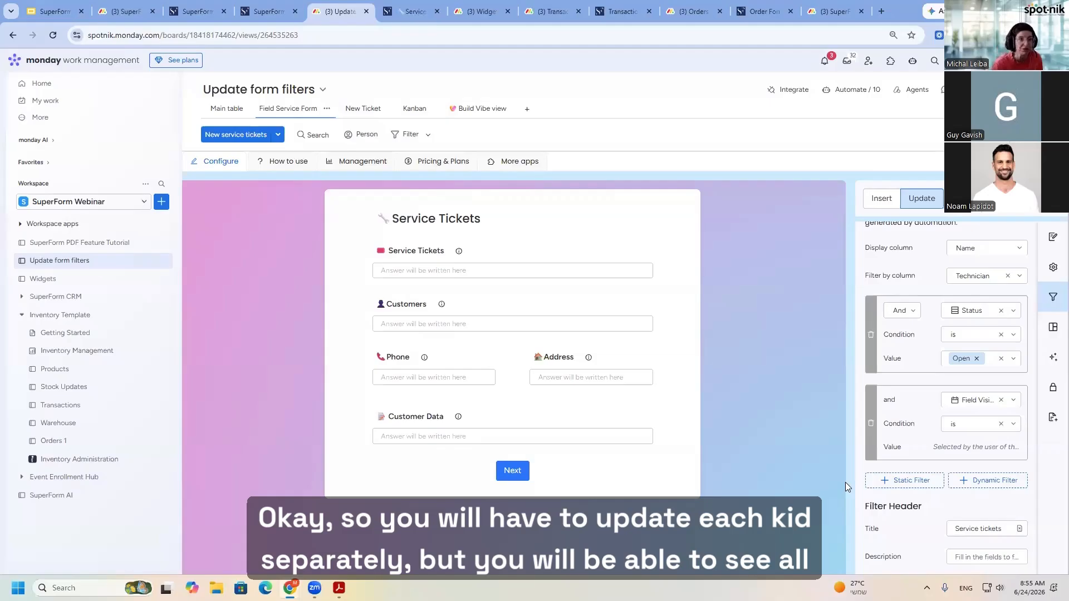
click(412, 11)
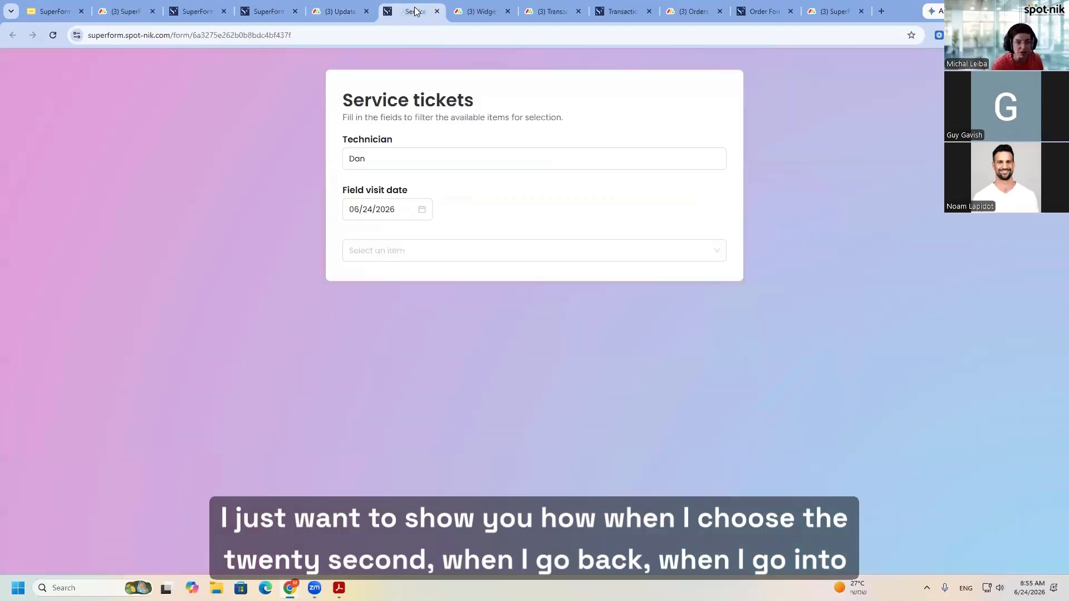
click(423, 209)
click(407, 208)
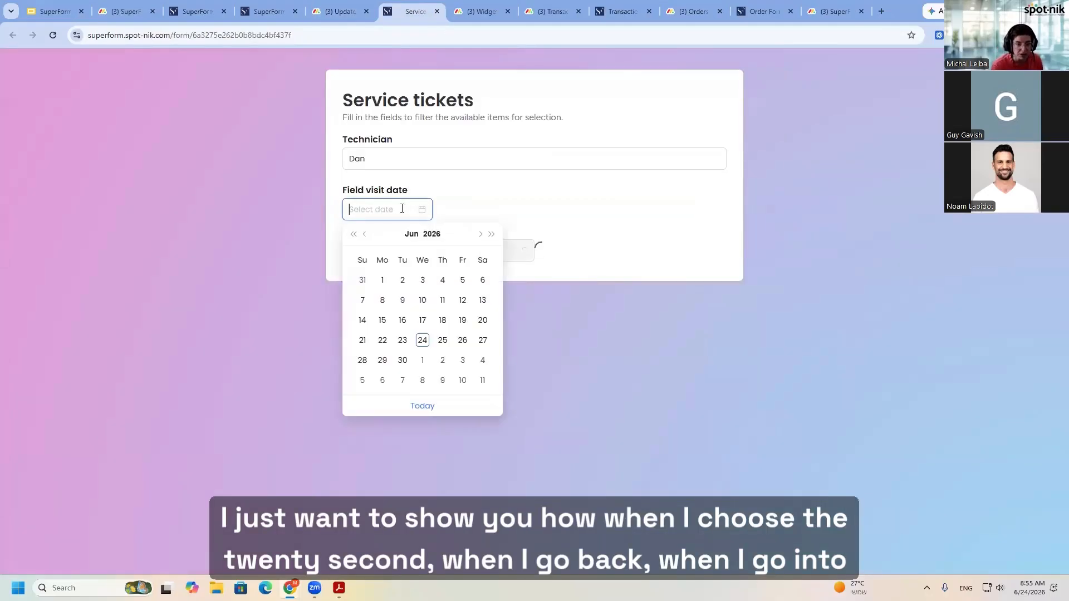
click(383, 342)
click(429, 250)
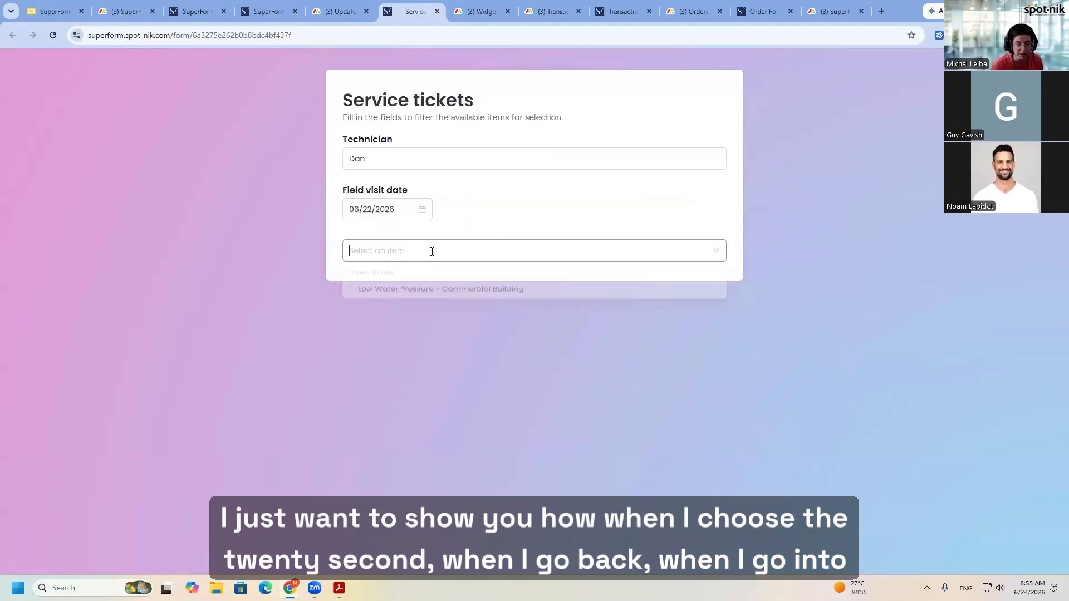
click(414, 294)
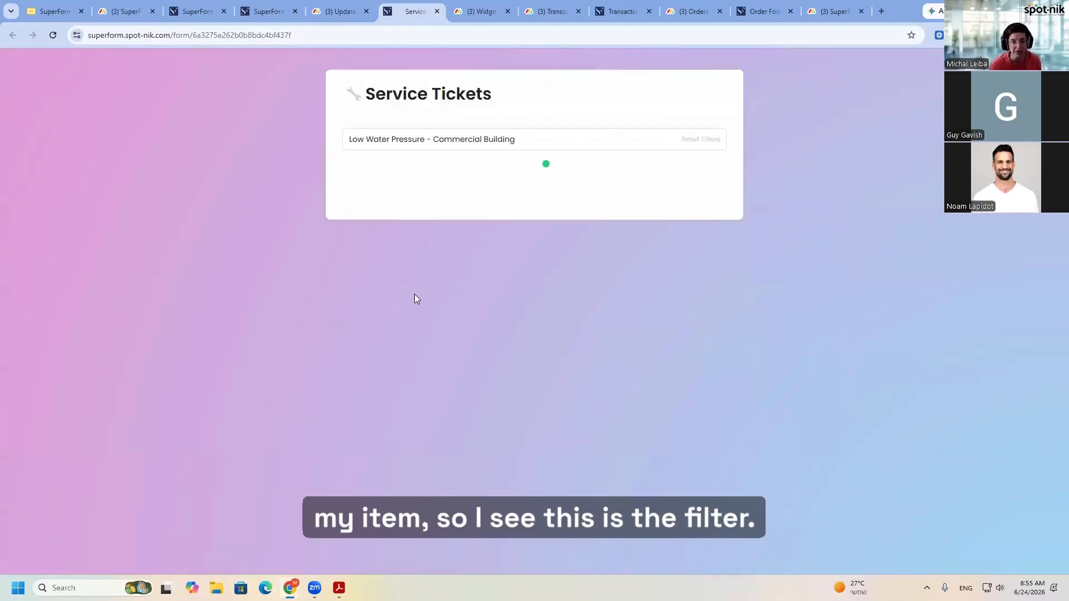
- Review both pages of the selected ticket's update form, then reset the filters and open the item list again
click(355, 142)
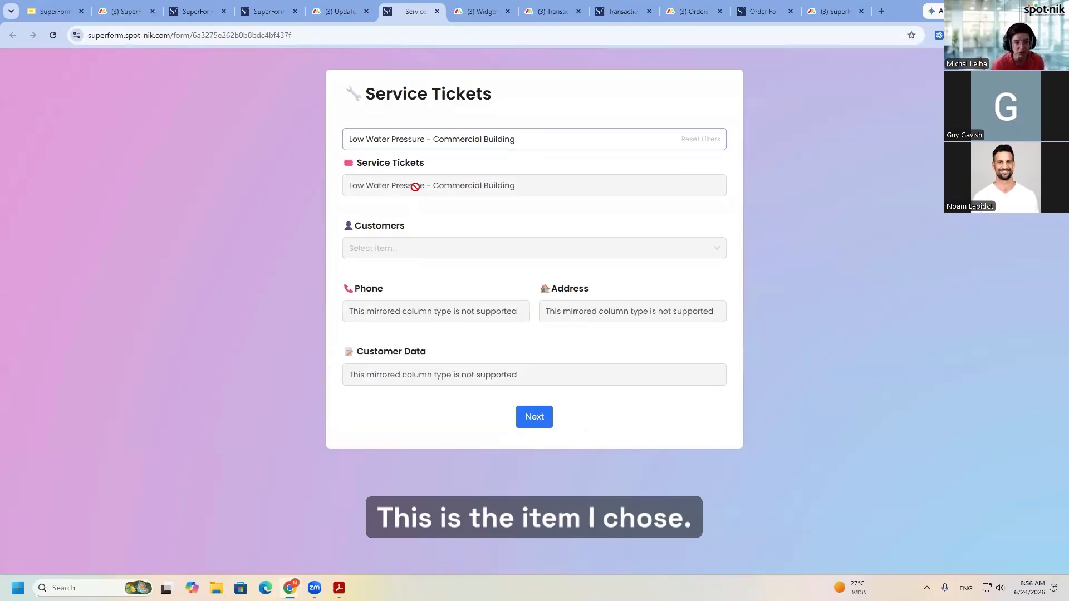
click(540, 420)
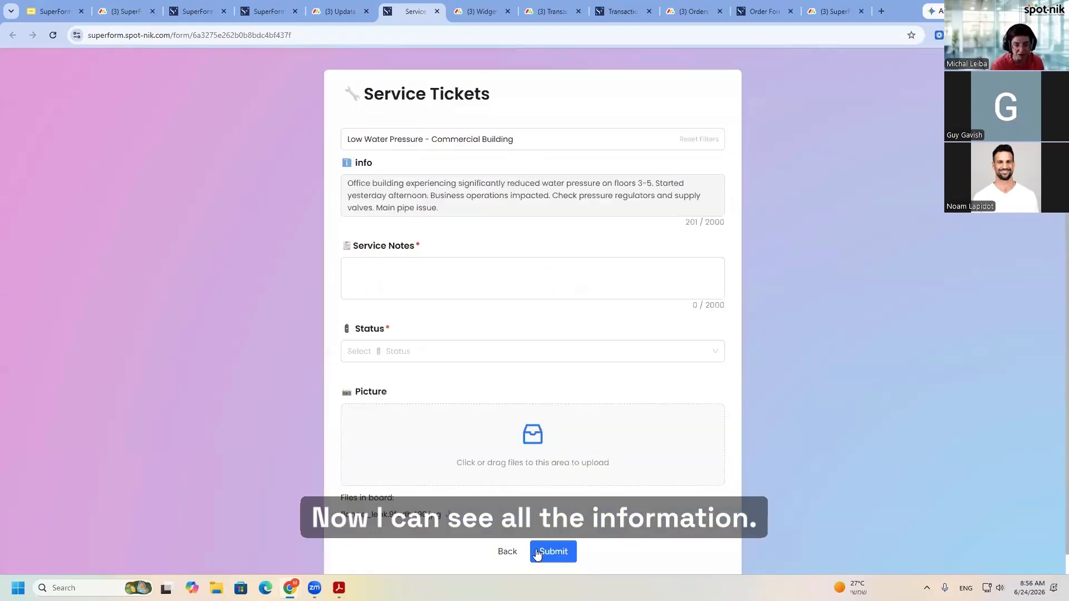
scroll(513, 464, down, 1)
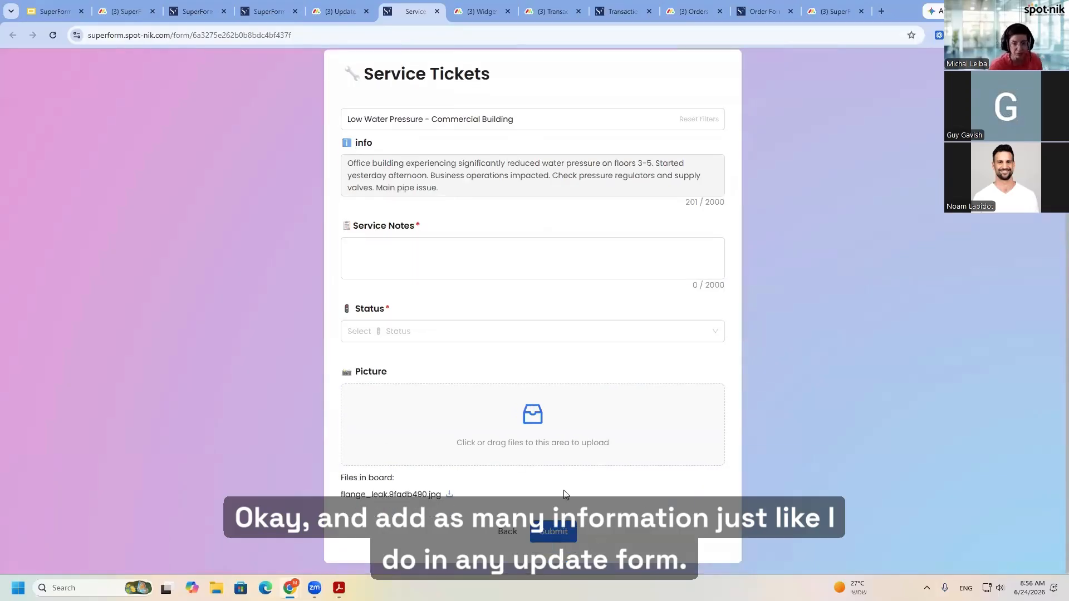
click(693, 121)
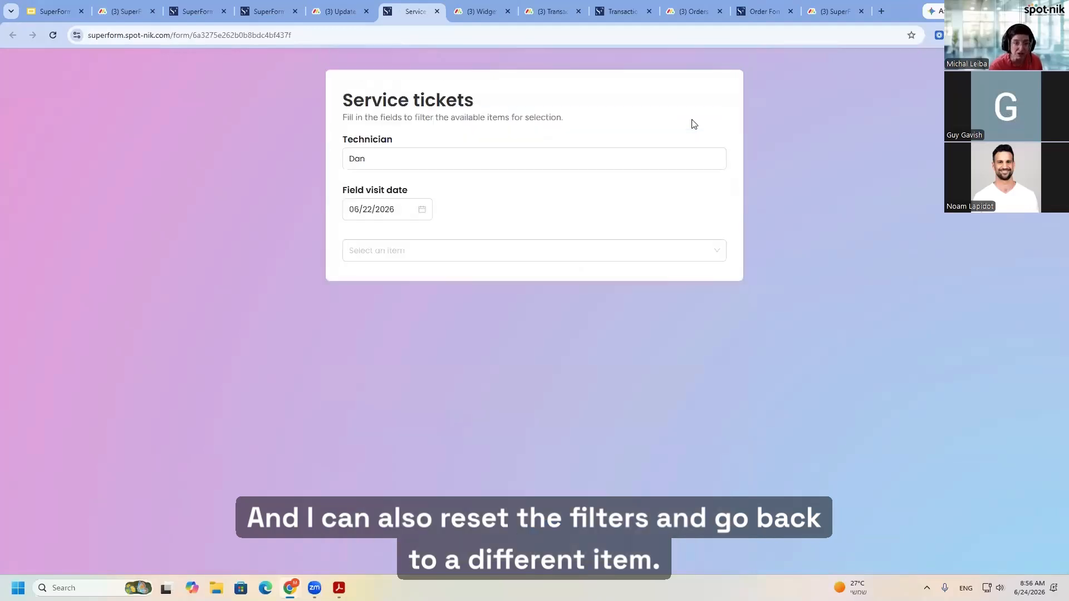
click(397, 253)
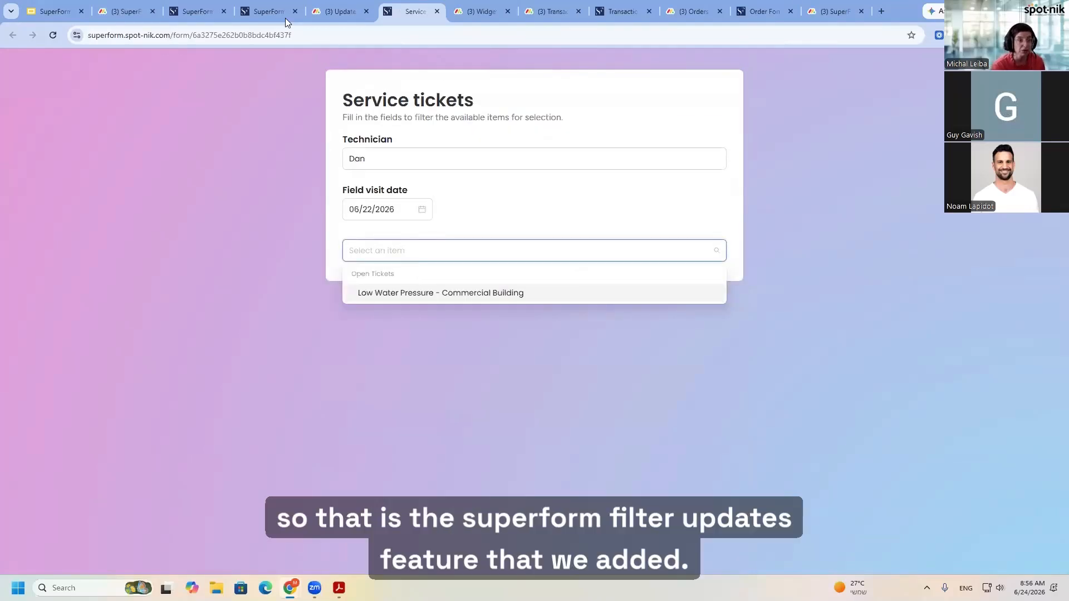
- Return to the new features slide, then go to the Widgets board and open its SuperForm tutorial live form
click(55, 12)
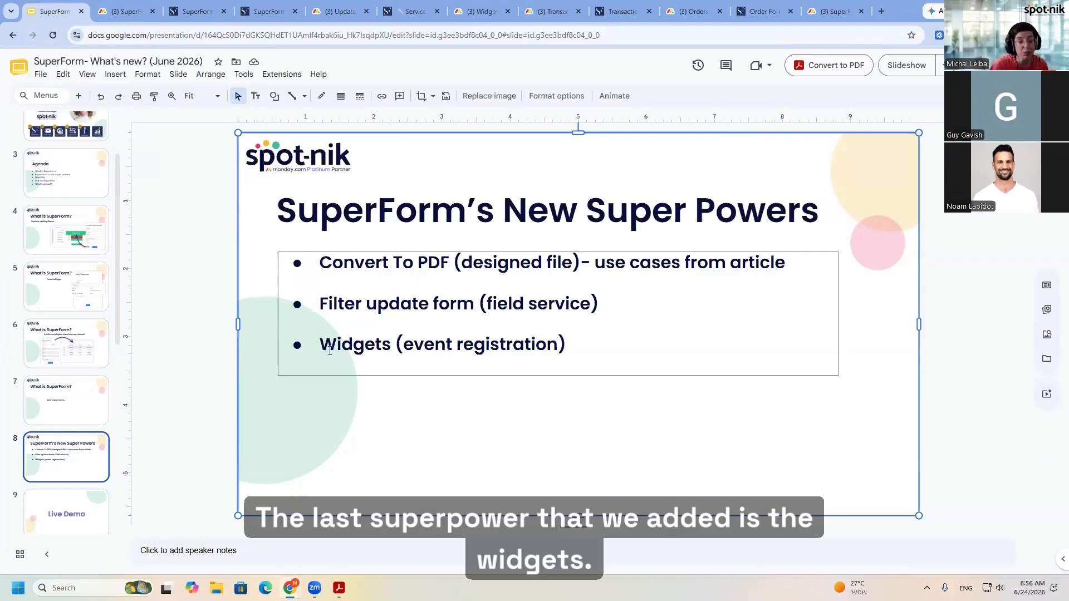
click(494, 6)
click(539, 8)
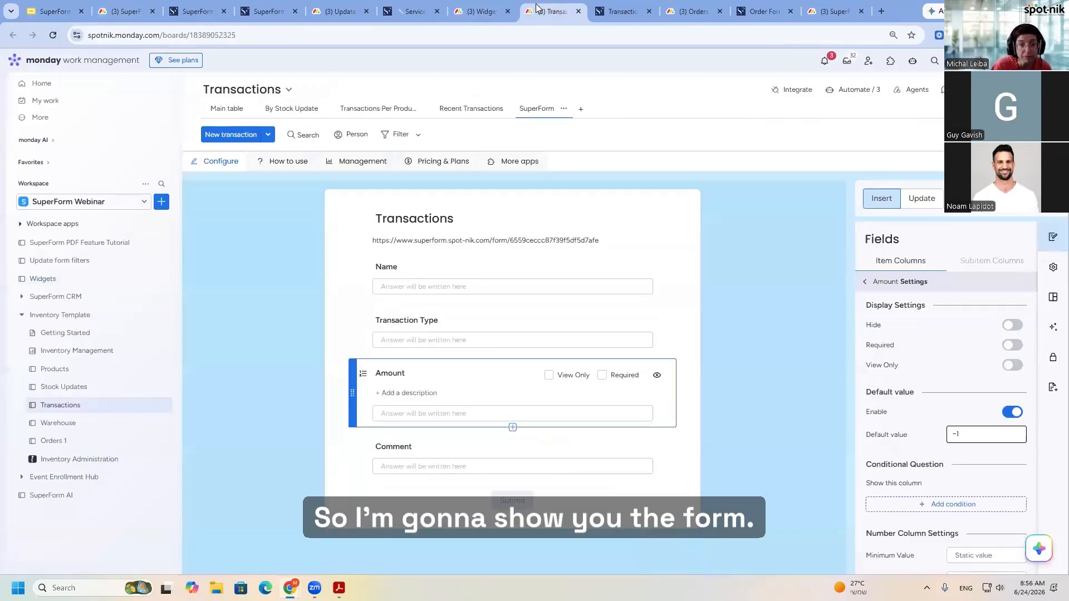
click(497, 3)
click(683, 230)
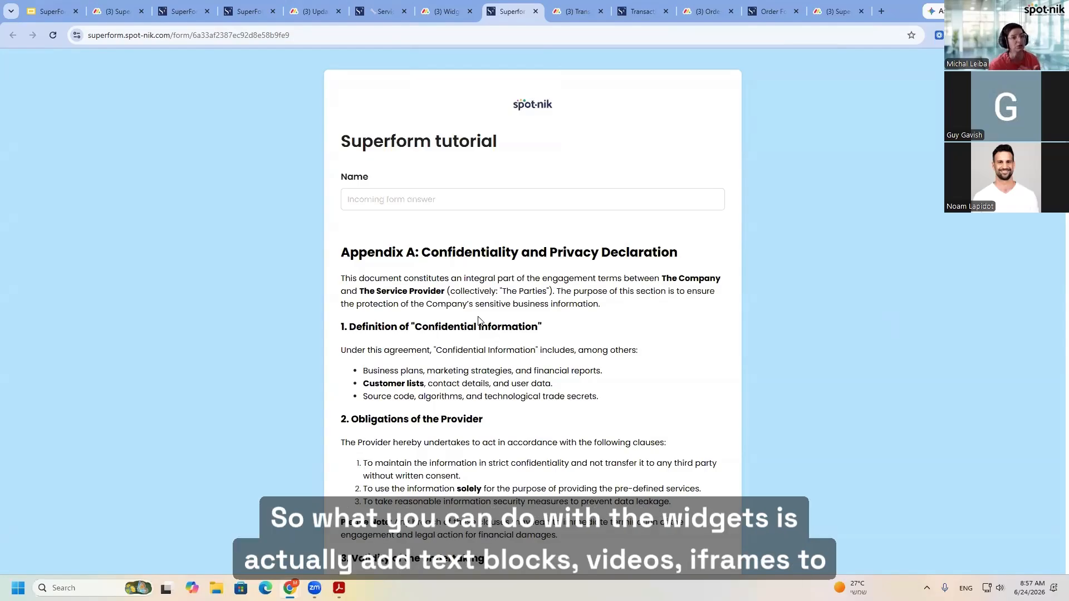
- Examine the text block, video, iframe, image, divider and HTML widgets throughout the live SuperForm tutorial form
scroll(502, 328, down, 3)
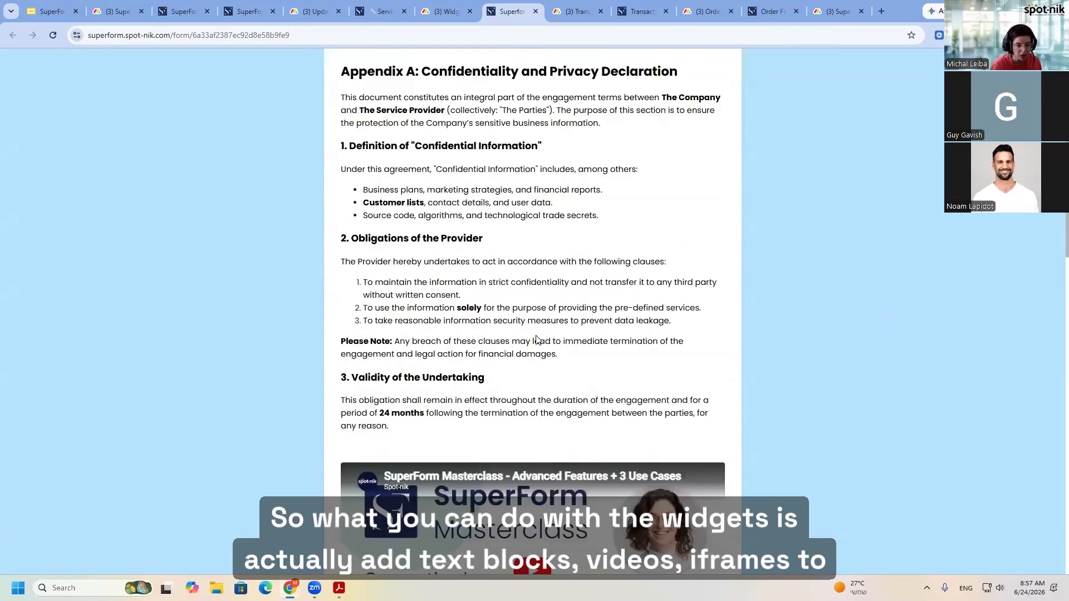
scroll(537, 340, down, 6)
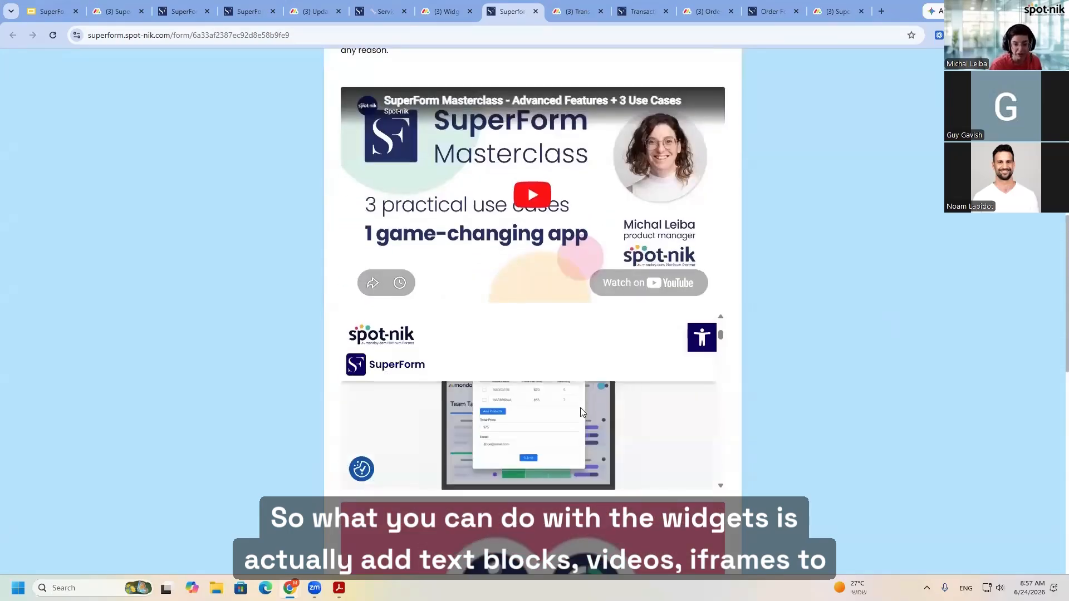
scroll(581, 412, down, 5)
scroll(747, 412, down, 3)
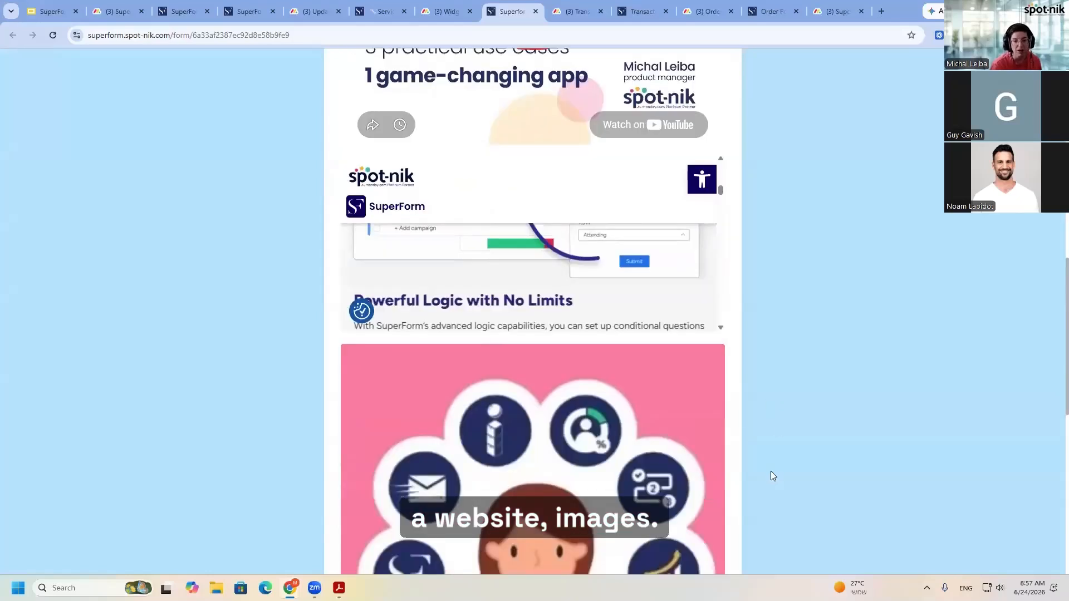
scroll(609, 445, down, 7)
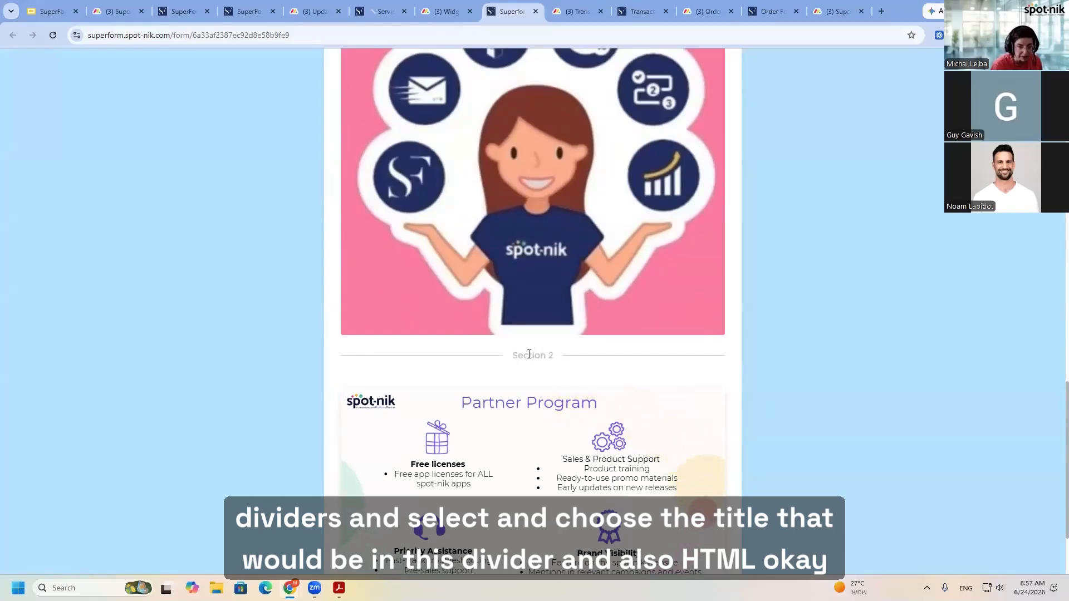
scroll(724, 385, down, 2)
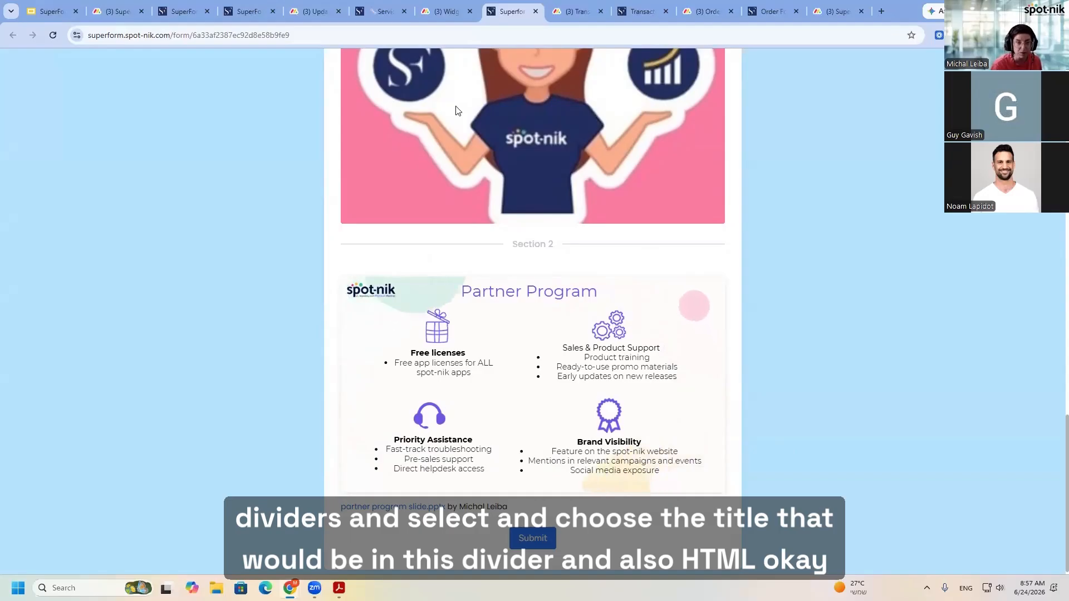
- In the Widgets board's form builder, add a side-by-side column beside the Name field and remove it again
click(442, 10)
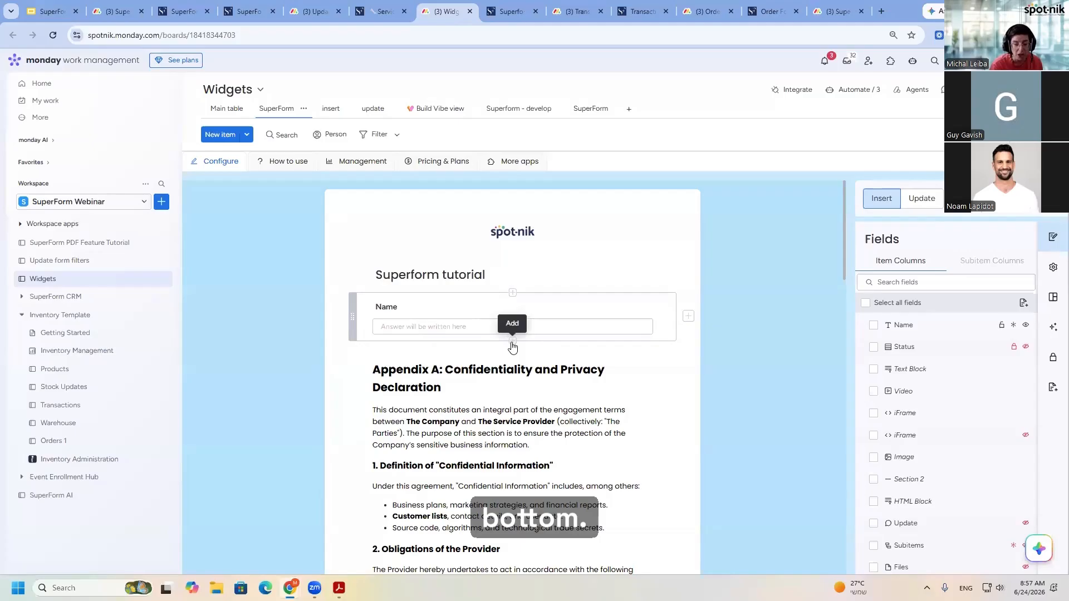
click(688, 318)
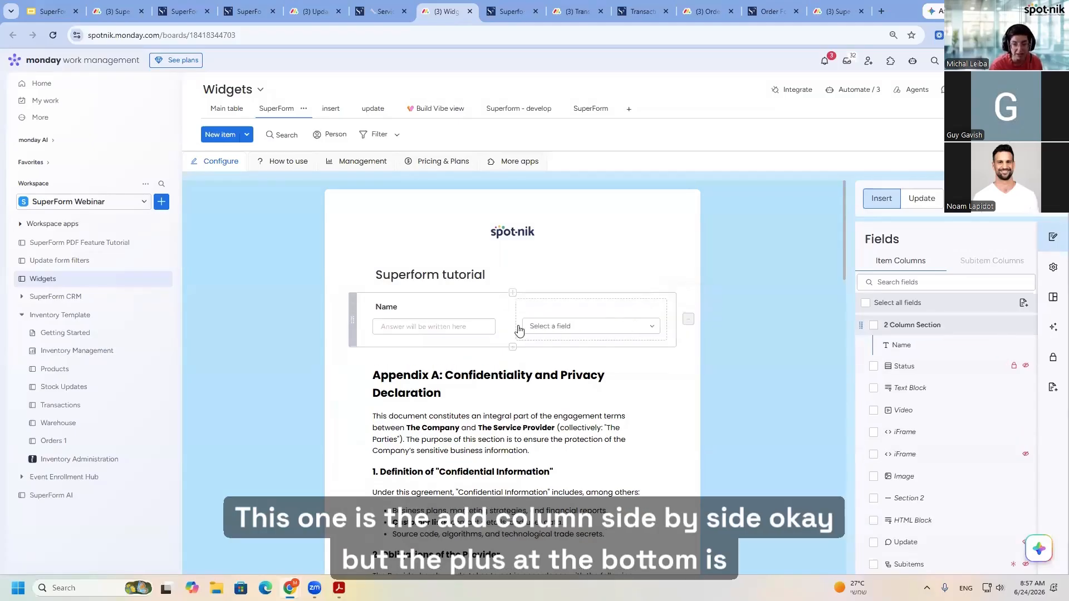
click(688, 319)
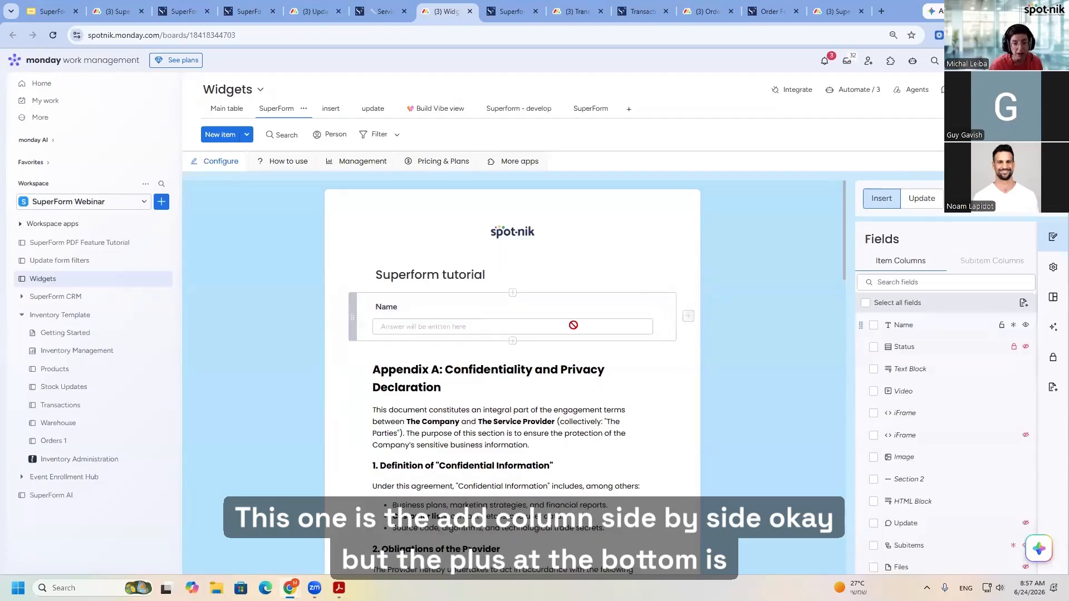
- Add a Text Block widget below the Name field and remove it again
click(513, 340)
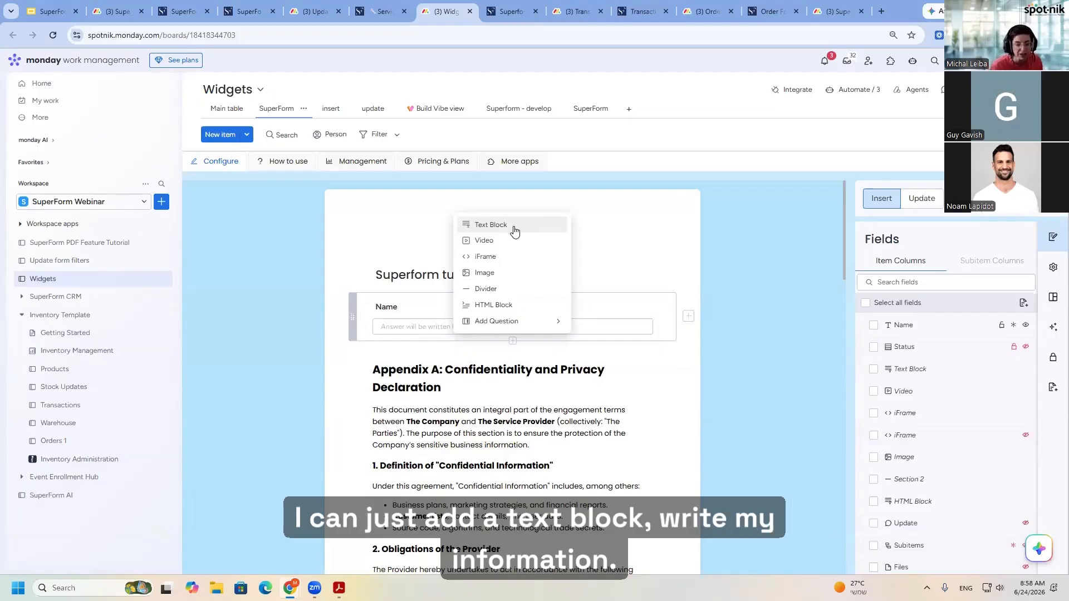
click(504, 229)
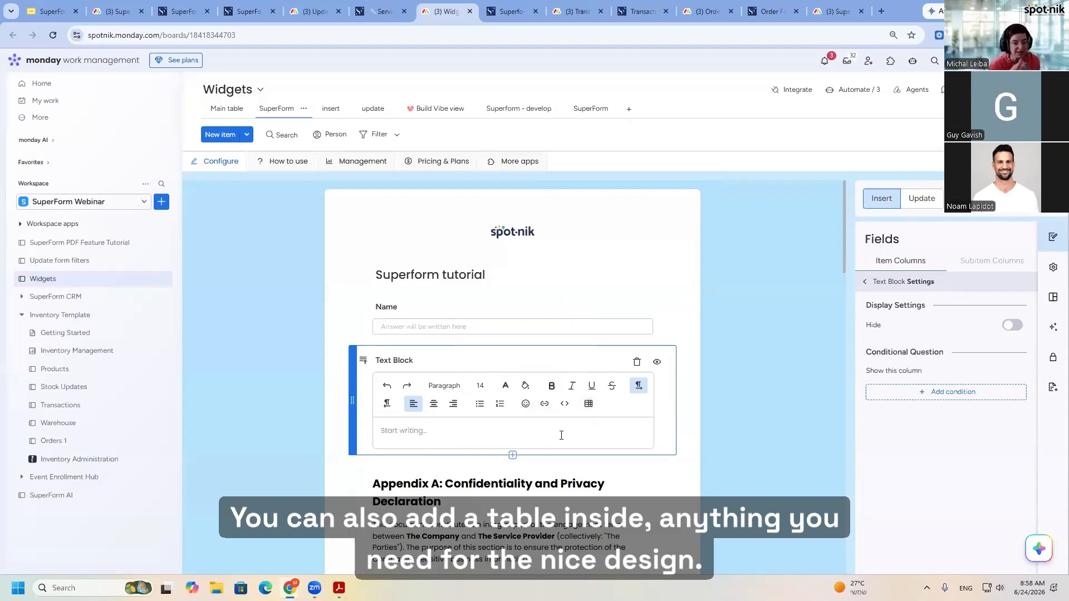
click(636, 361)
- Add an empty Video widget below the SuperForm Masterclass video and remove it again
scroll(528, 428, down, 2)
scroll(528, 429, down, 5)
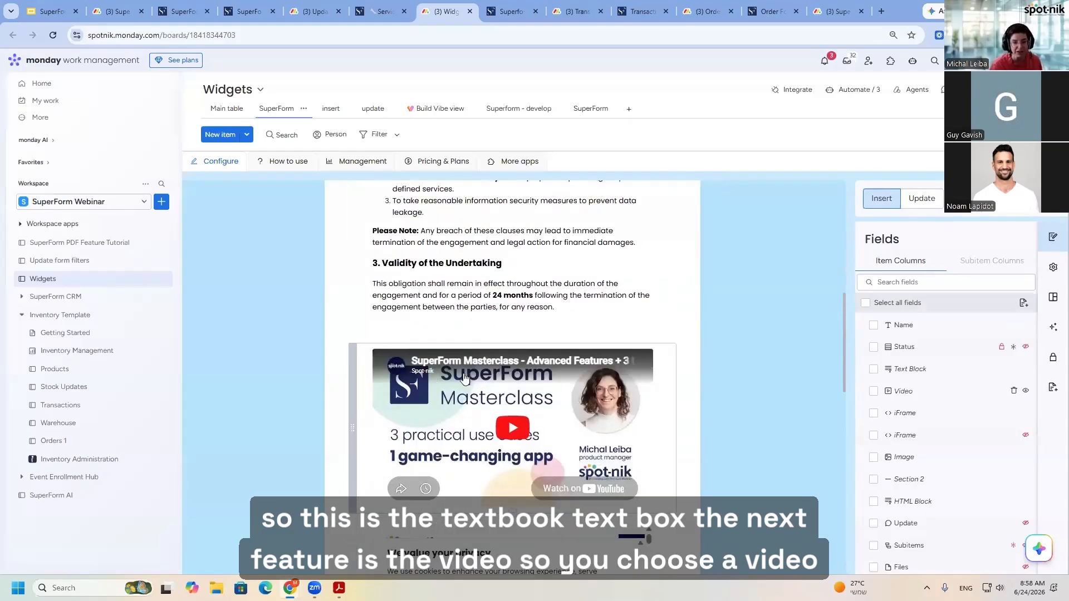
scroll(518, 454, down, 1)
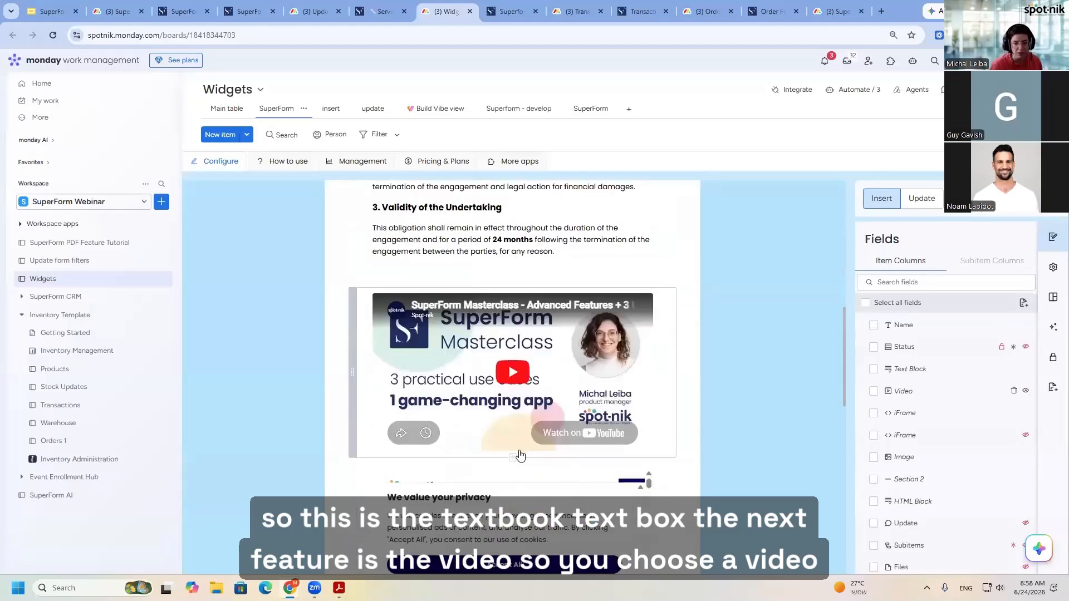
click(512, 460)
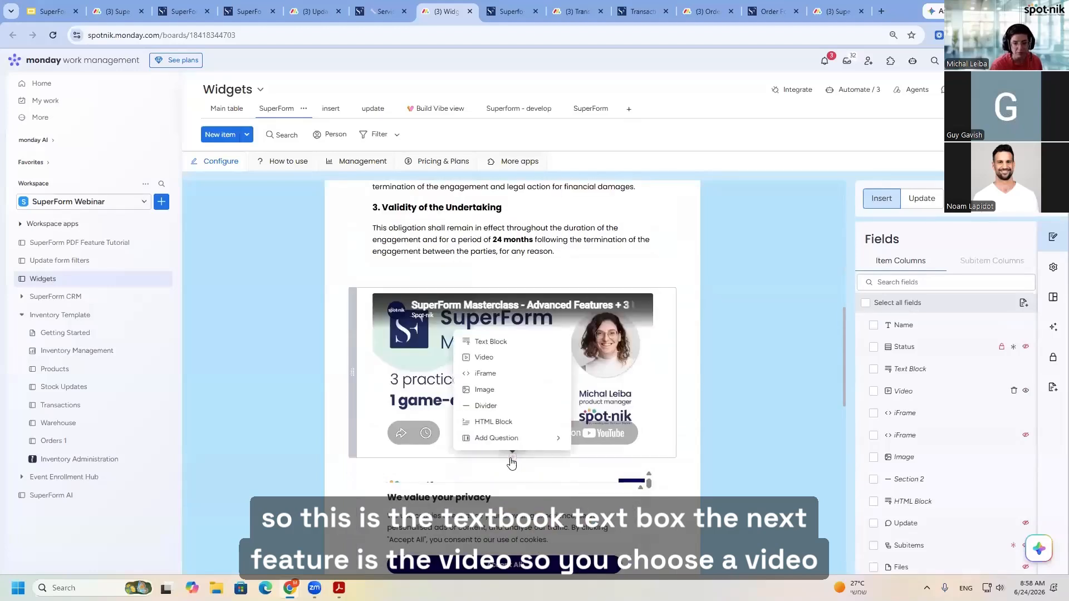
click(481, 358)
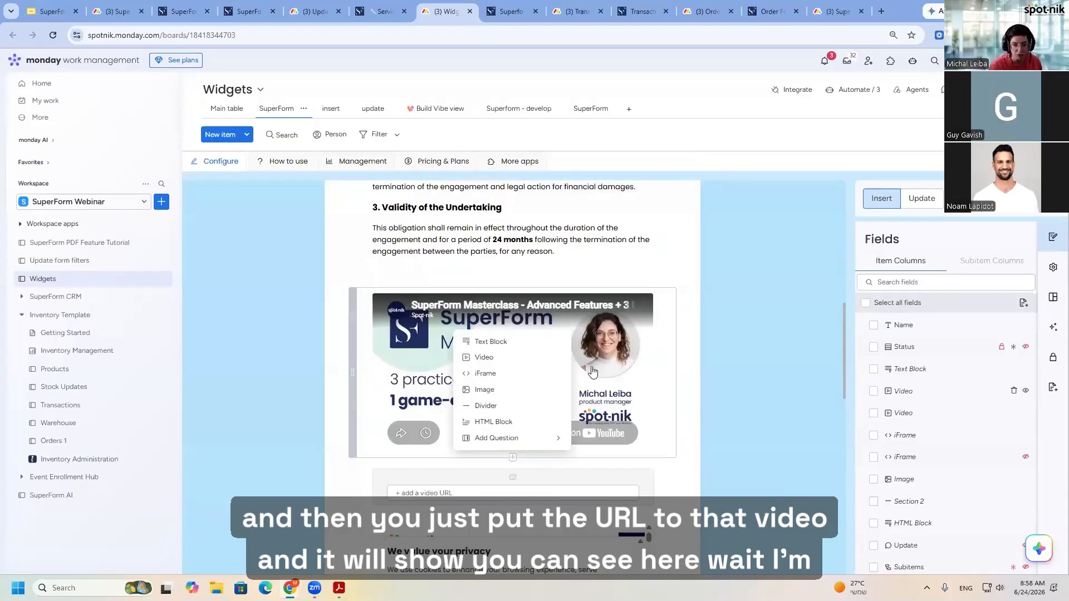
click(738, 453)
click(628, 477)
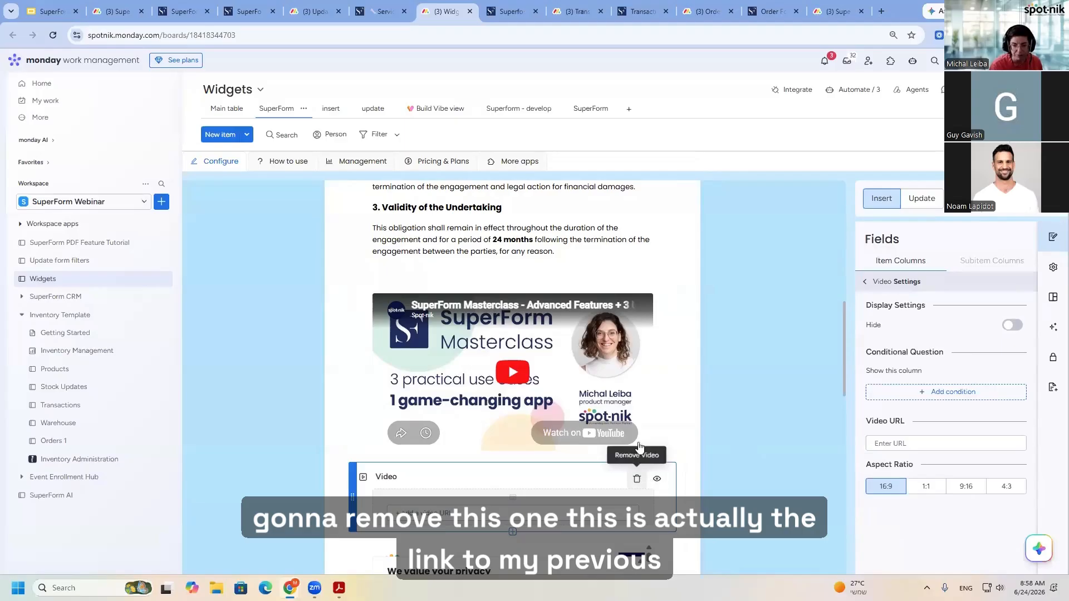
click(638, 479)
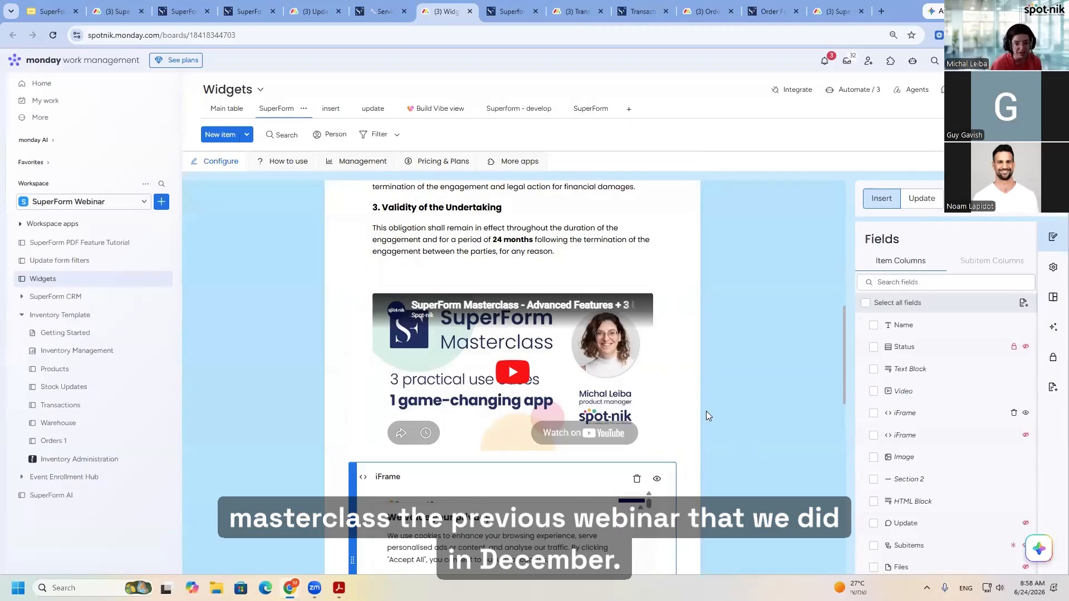
- Add another iFrame widget directly below the existing iFrame in the Widgets form and open it for entering a URL
scroll(639, 436, down, 2)
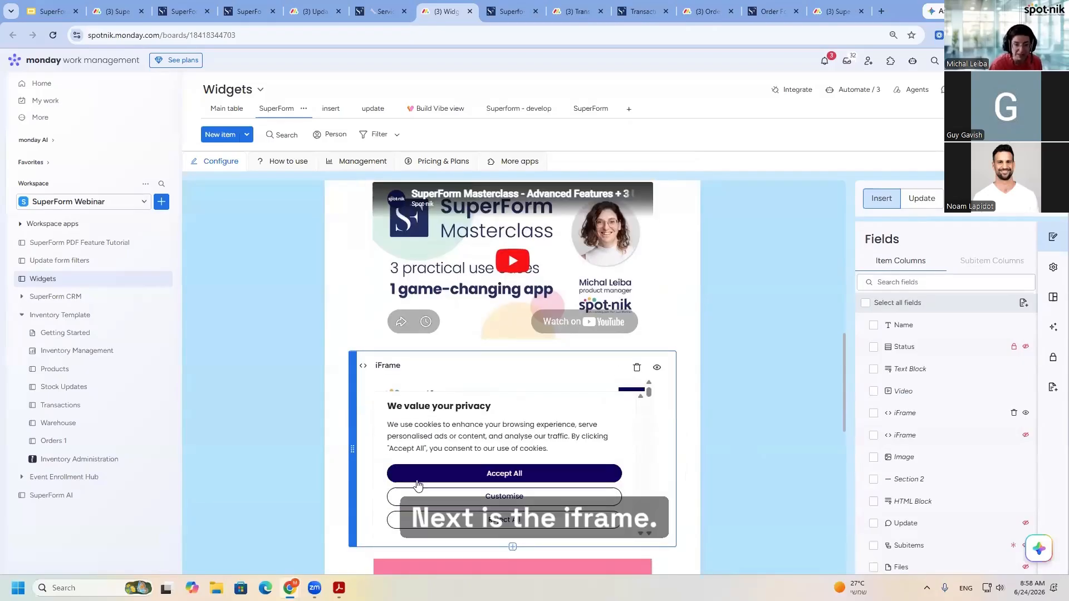
click(513, 547)
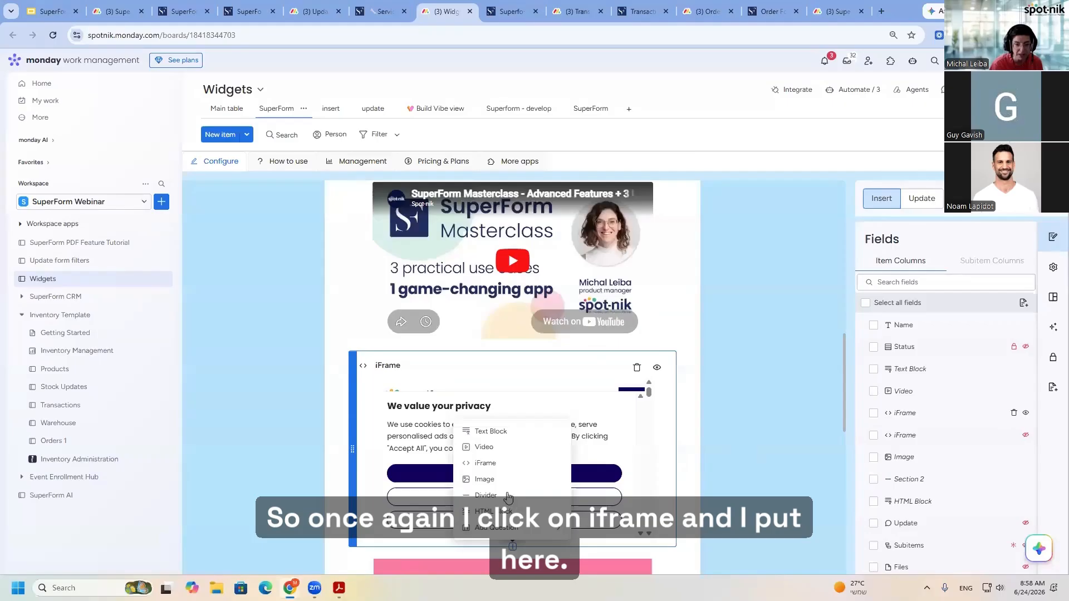
click(494, 462)
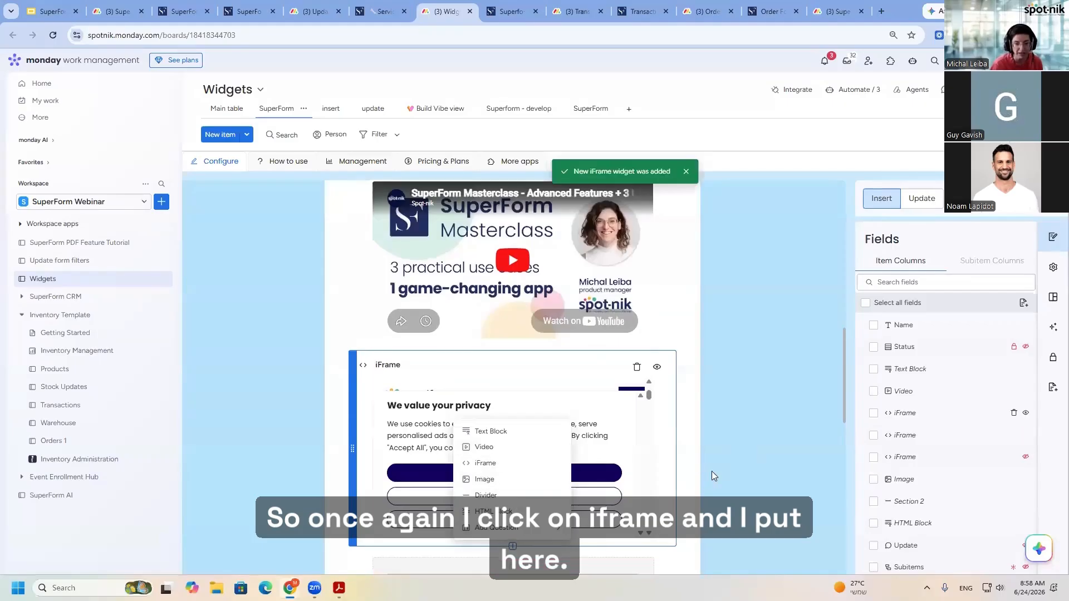
click(418, 417)
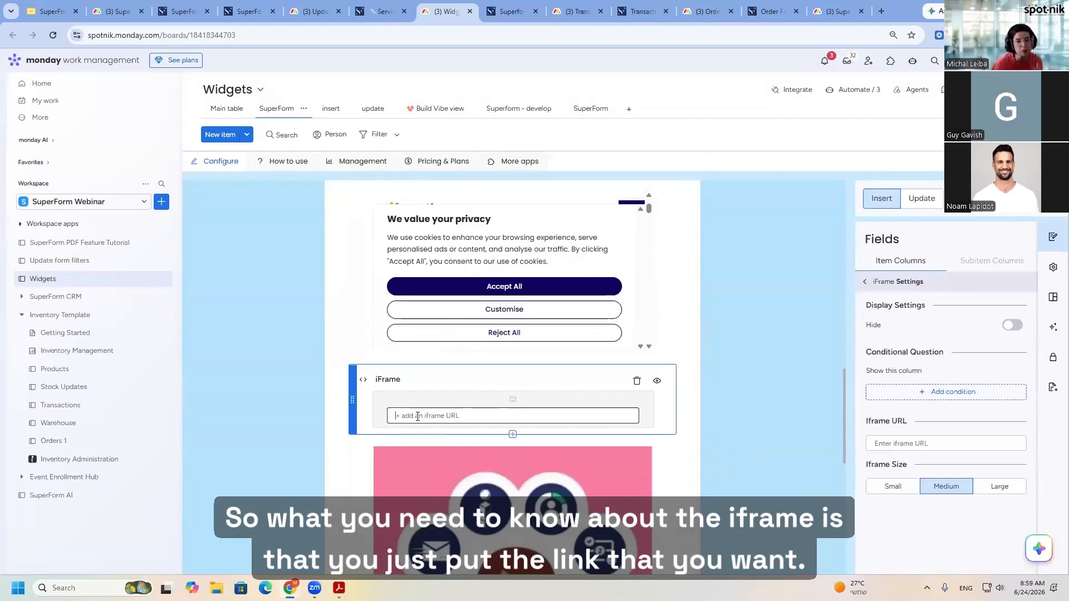
- Load the spot-nik.com homepage in a new browser tab and copy its address
click(882, 11)
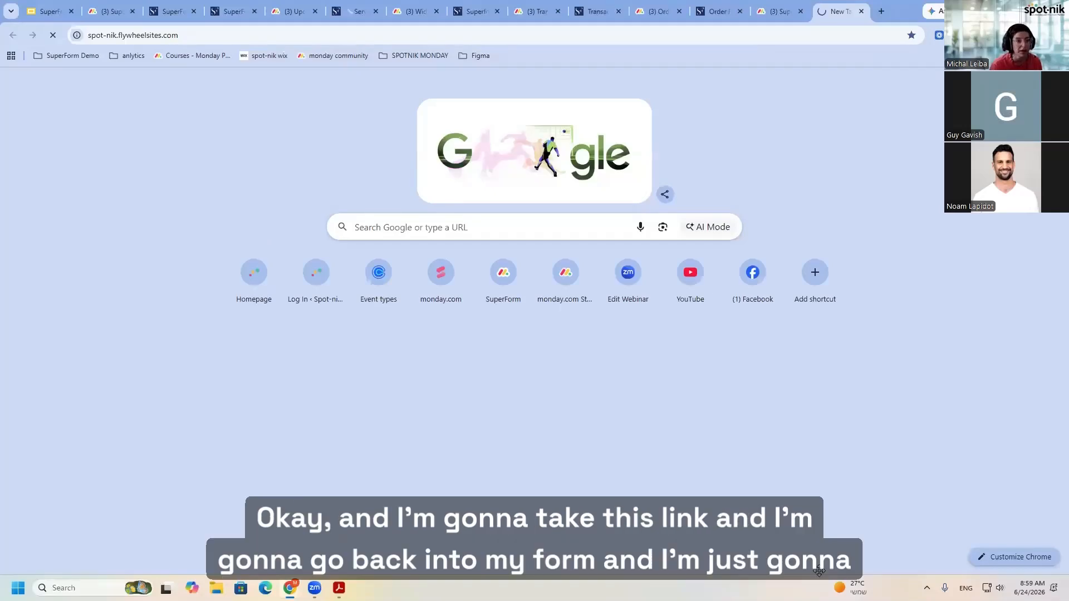
key(Return)
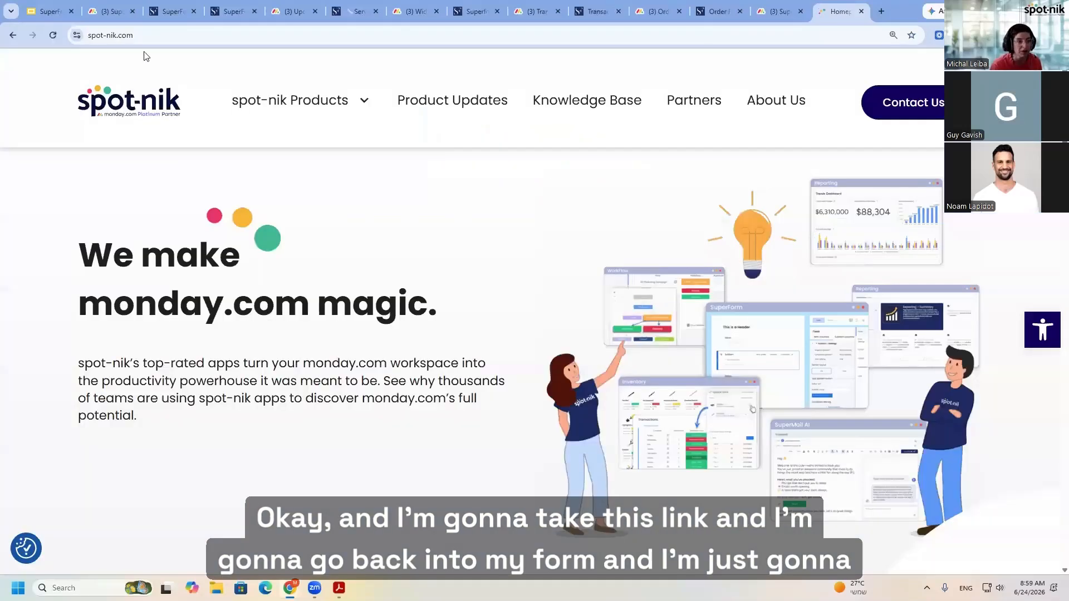
click(150, 36)
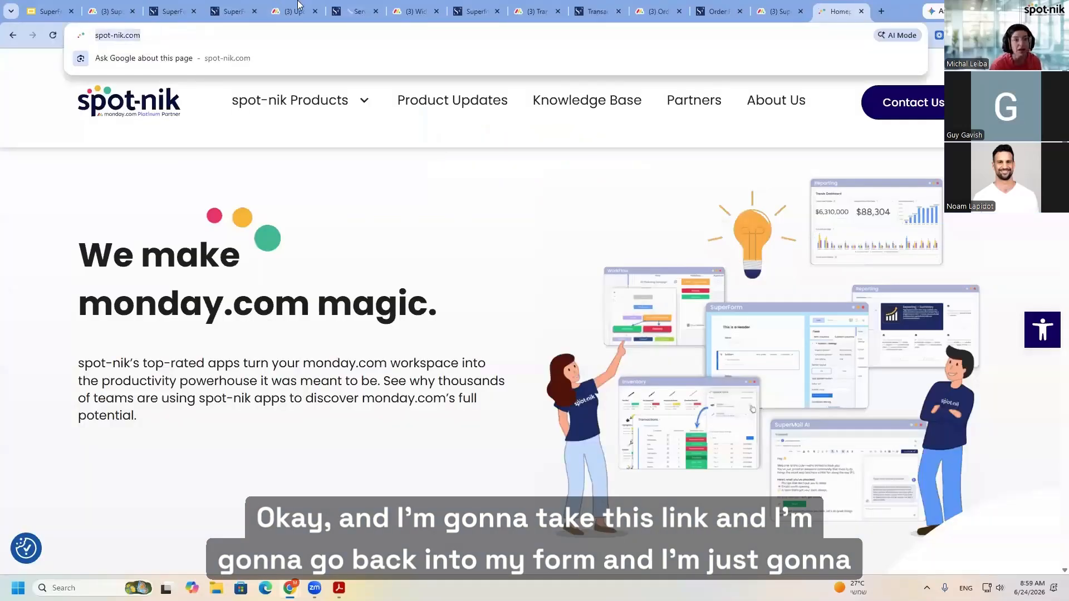
click(425, 6)
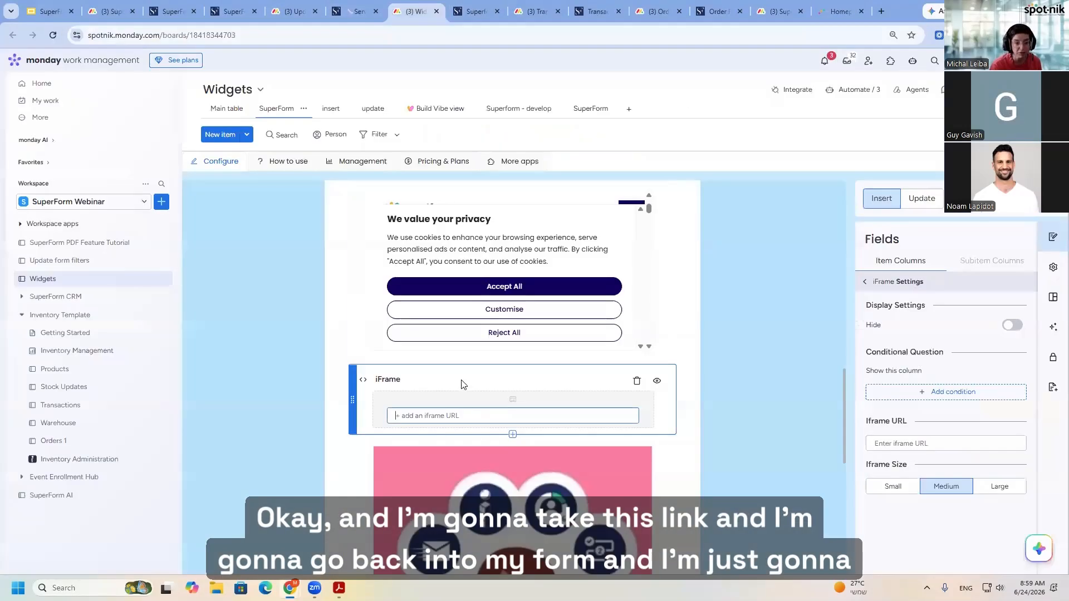
click(710, 460)
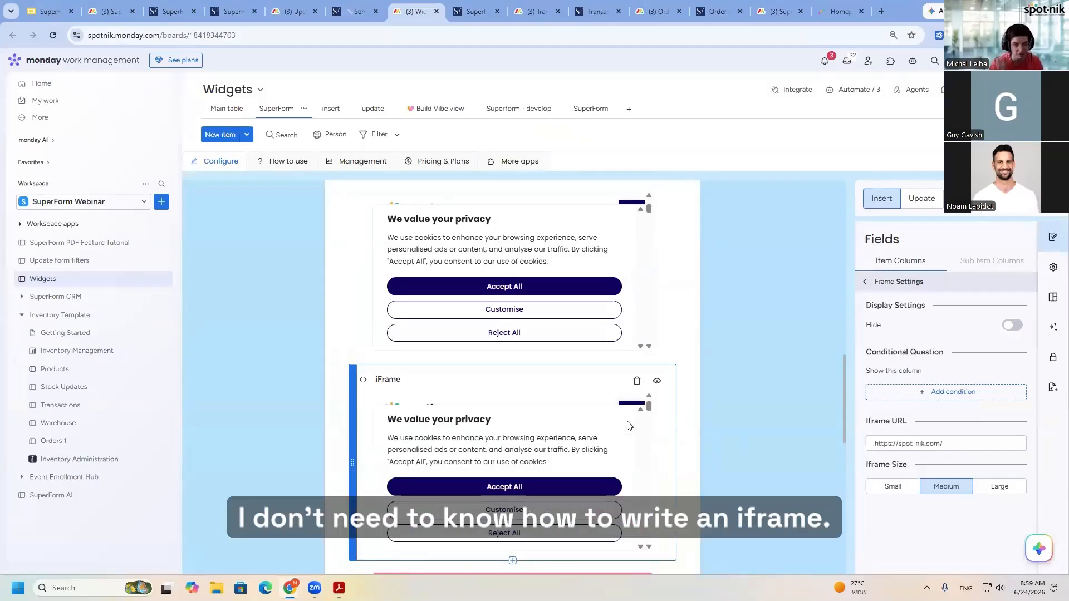
click(466, 488)
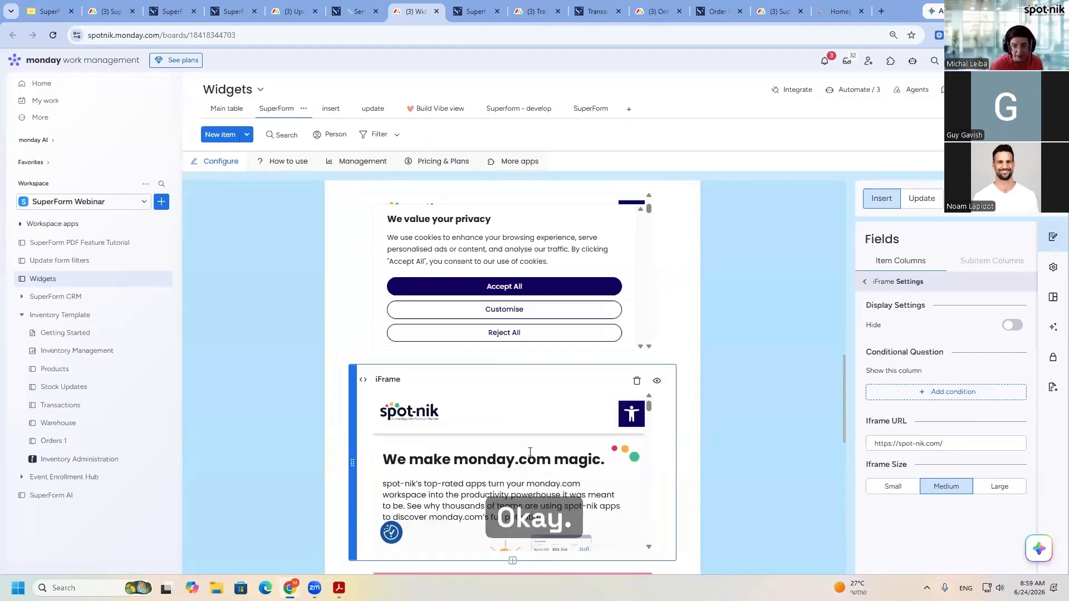
click(637, 383)
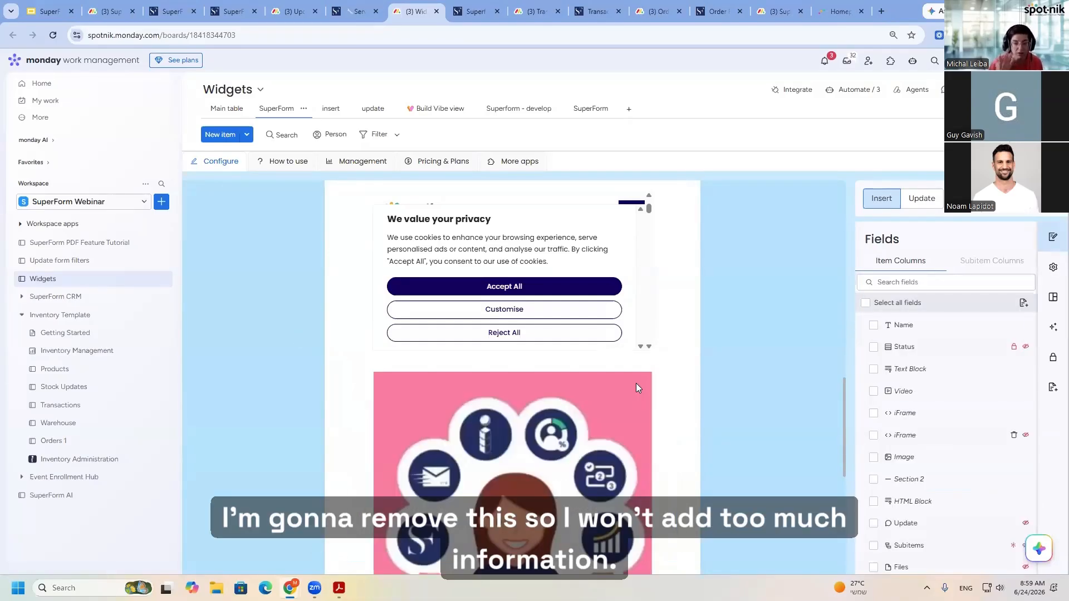
- Add an empty Image widget below the spot-nik illustration and remove it again
scroll(609, 383, down, 4)
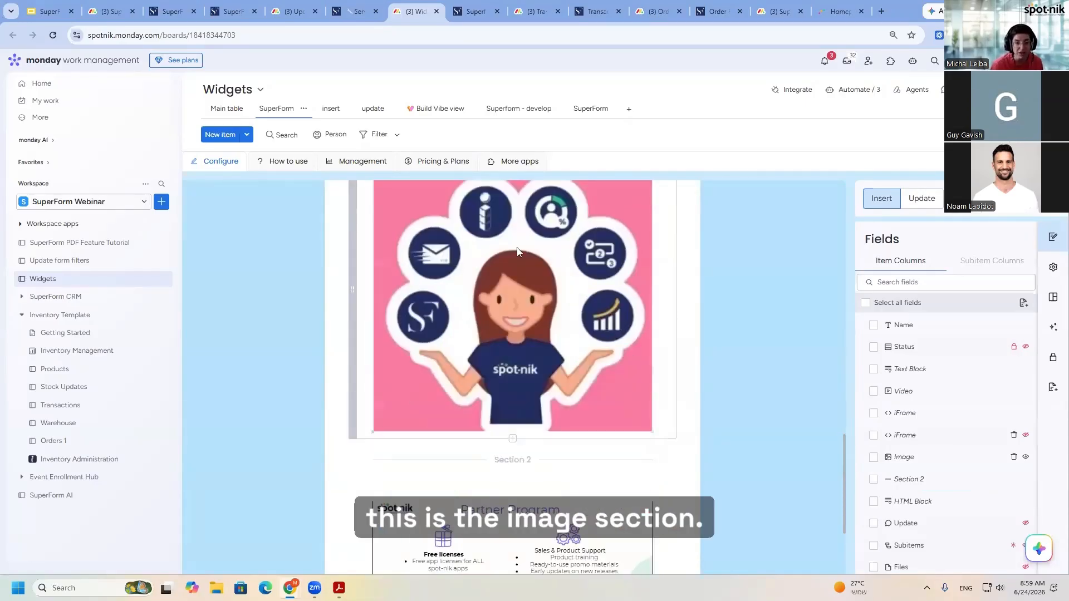
click(512, 439)
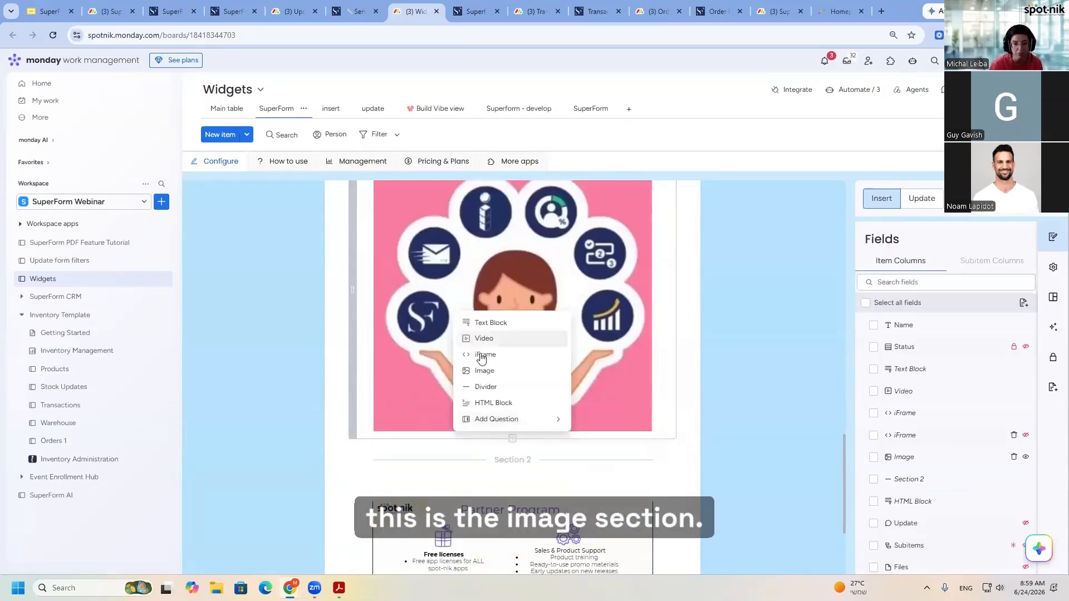
click(488, 371)
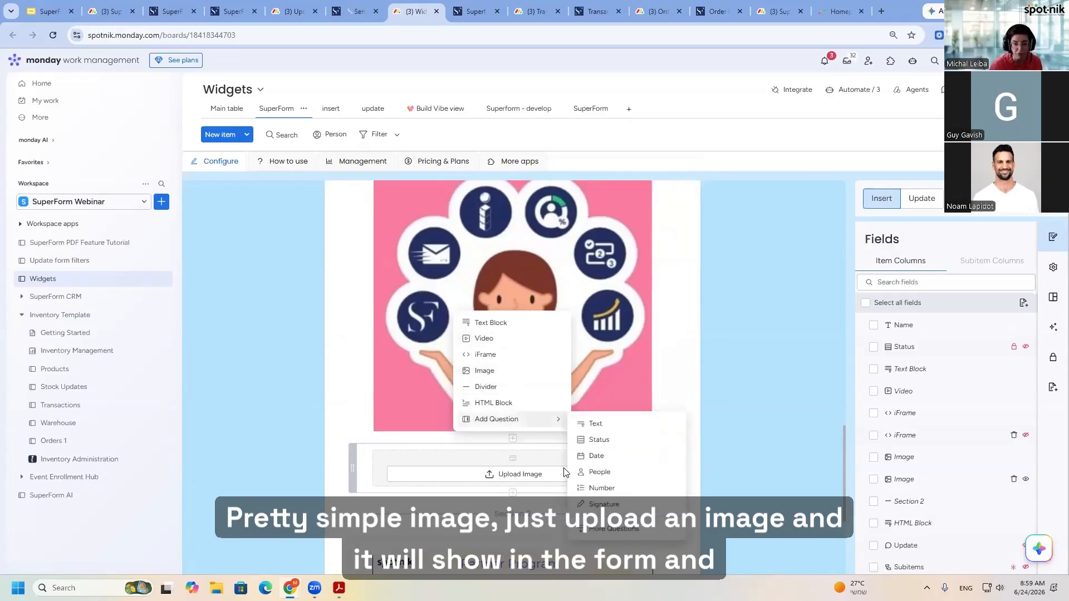
click(635, 465)
click(636, 462)
- Add a Divider widget below the Section 2 divider and set its text to Demo
scroll(613, 440, down, 1)
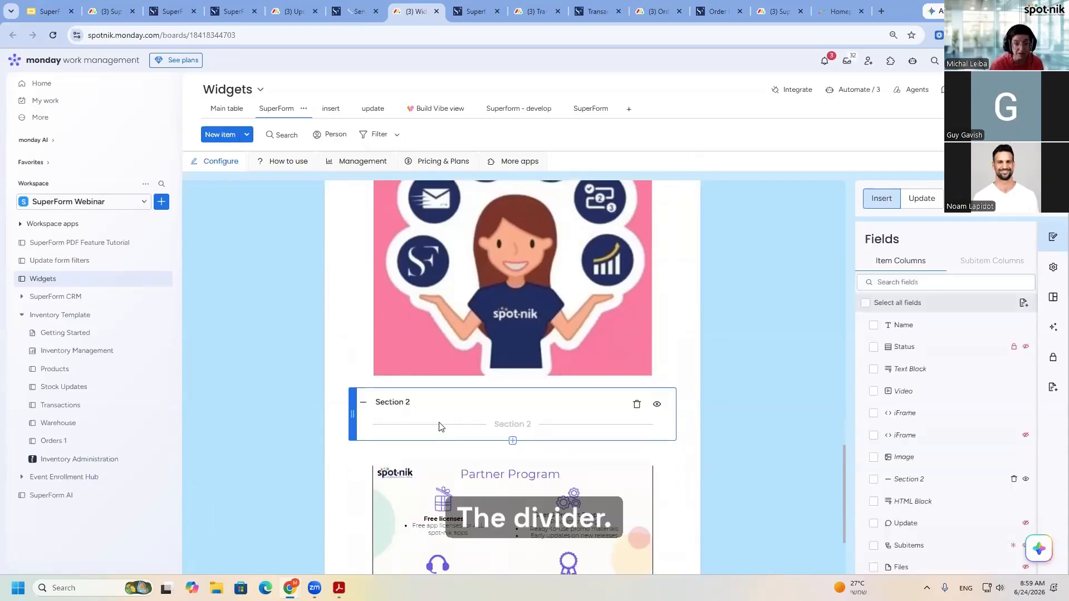
click(513, 441)
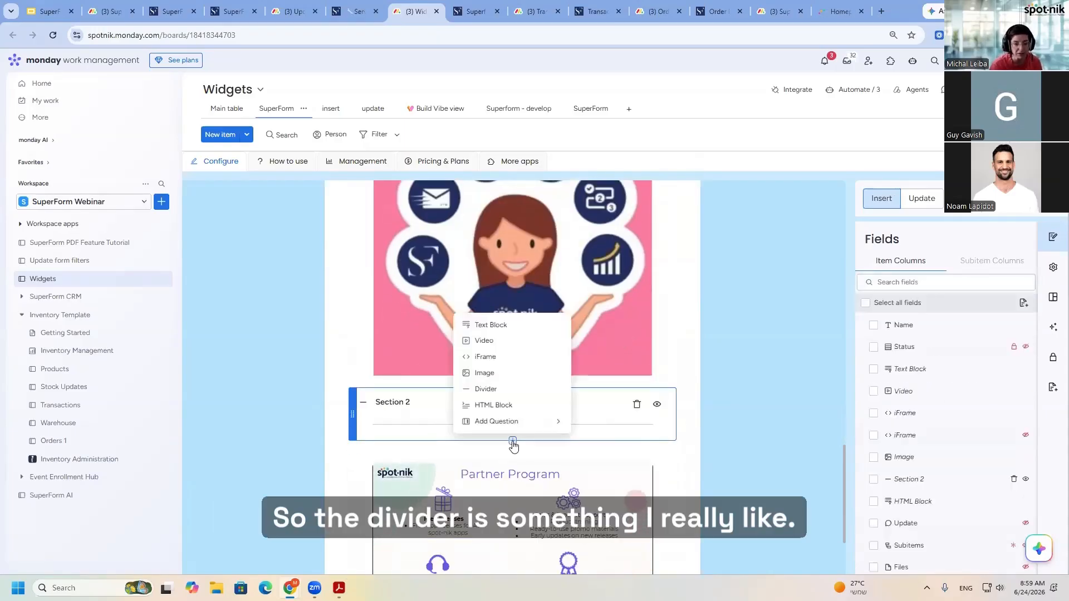
click(485, 390)
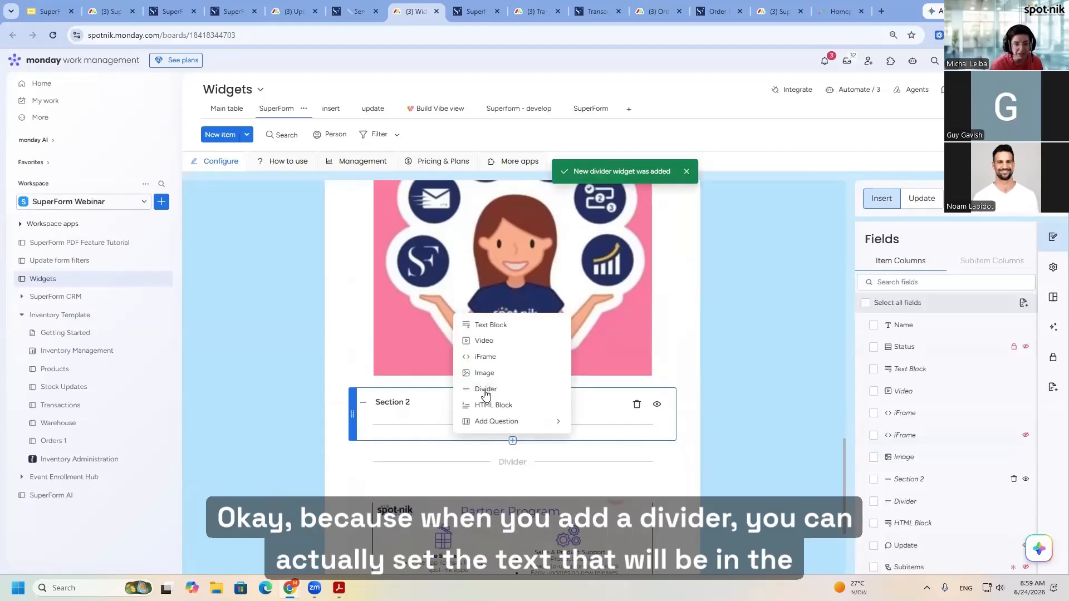
click(509, 461)
double_click(388, 440)
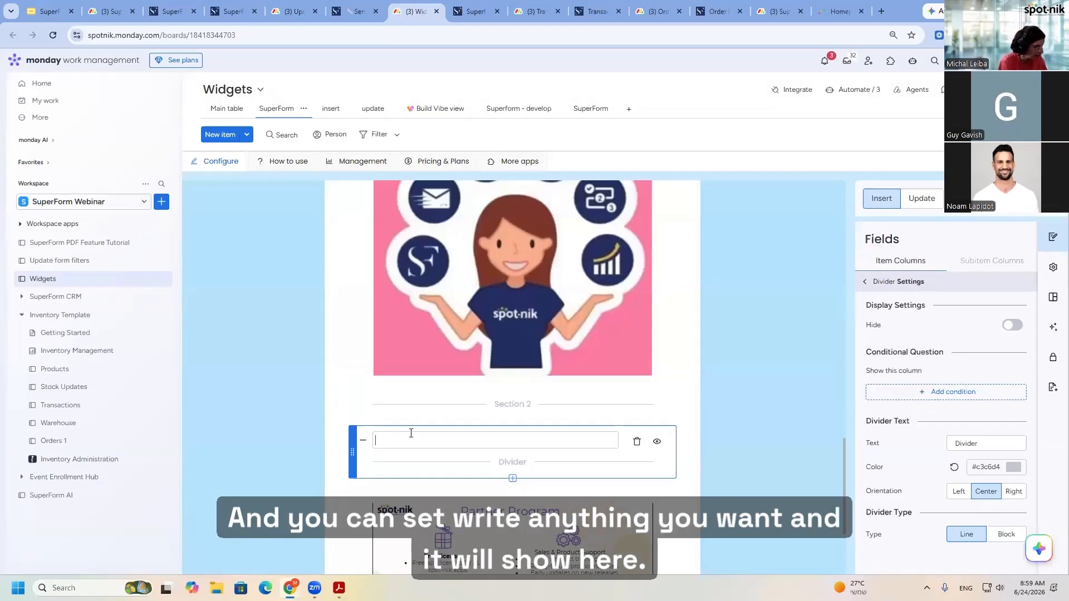
click(686, 446)
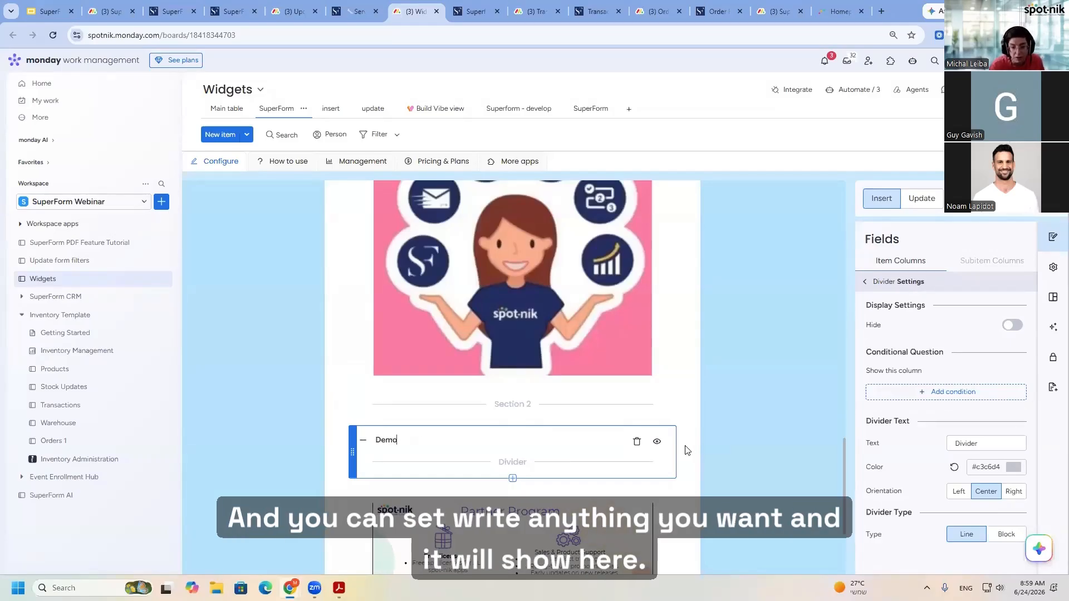
- Examine the Demo divider on the live form and the paginated, side-by-side columns of the SuperForm PDF feature Tutorial form
click(476, 11)
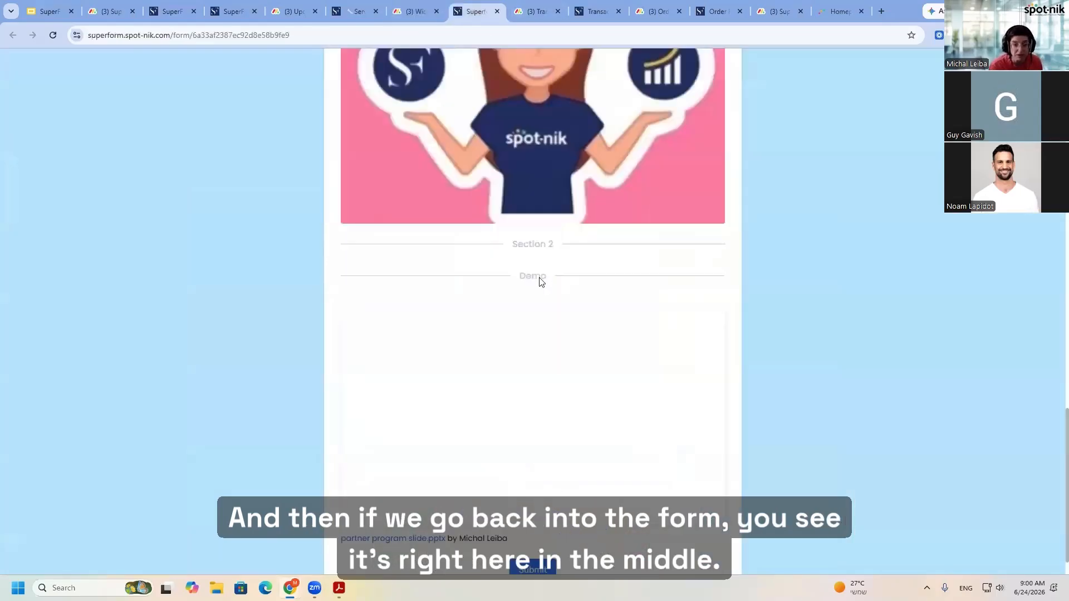
click(411, 11)
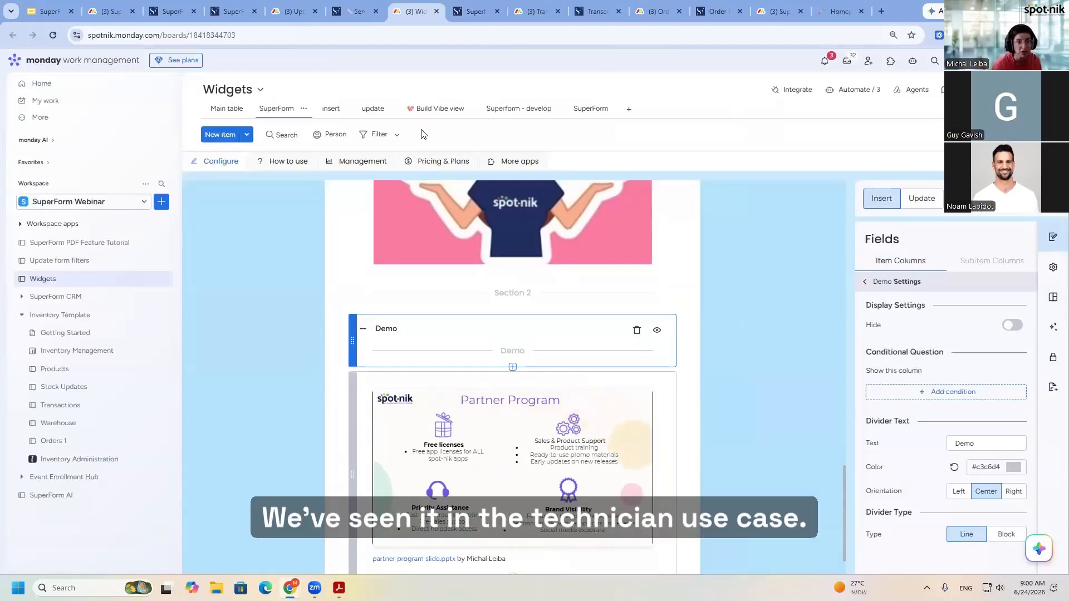
click(391, 252)
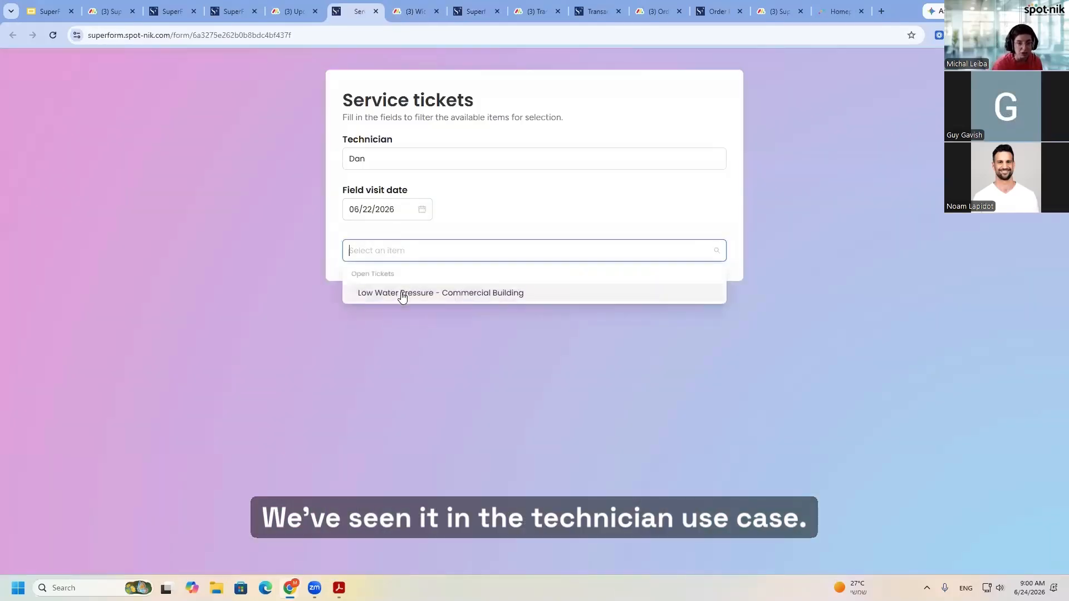
click(403, 294)
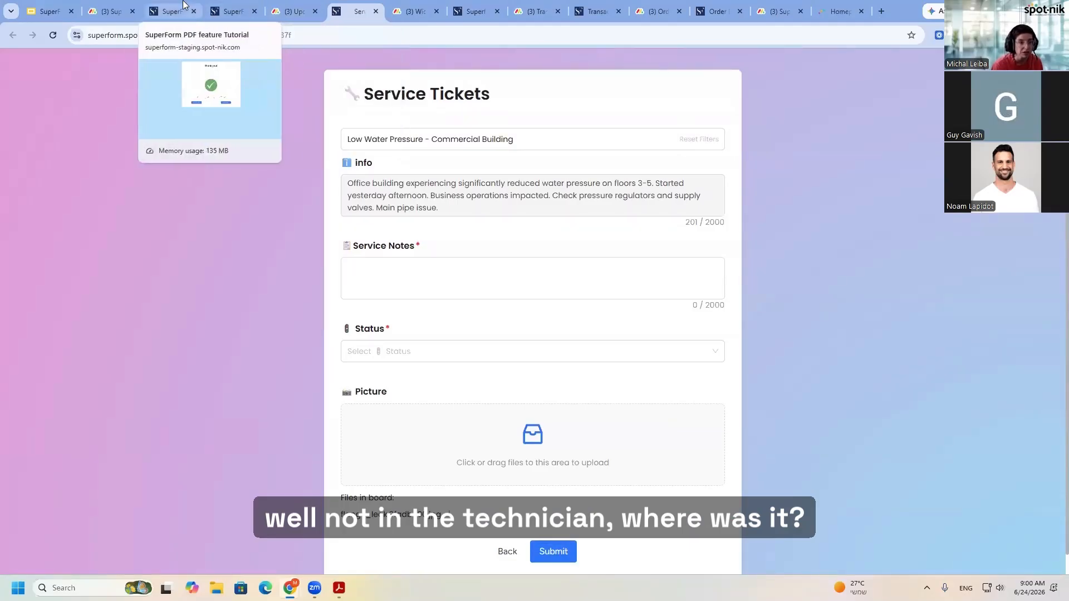
click(243, 6)
click(170, 12)
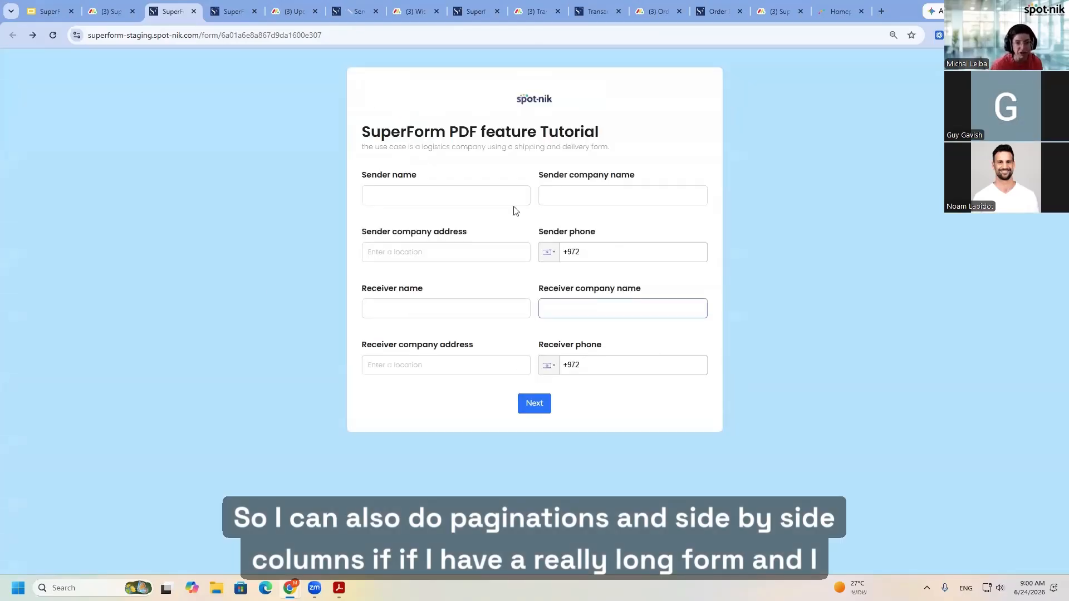
click(533, 406)
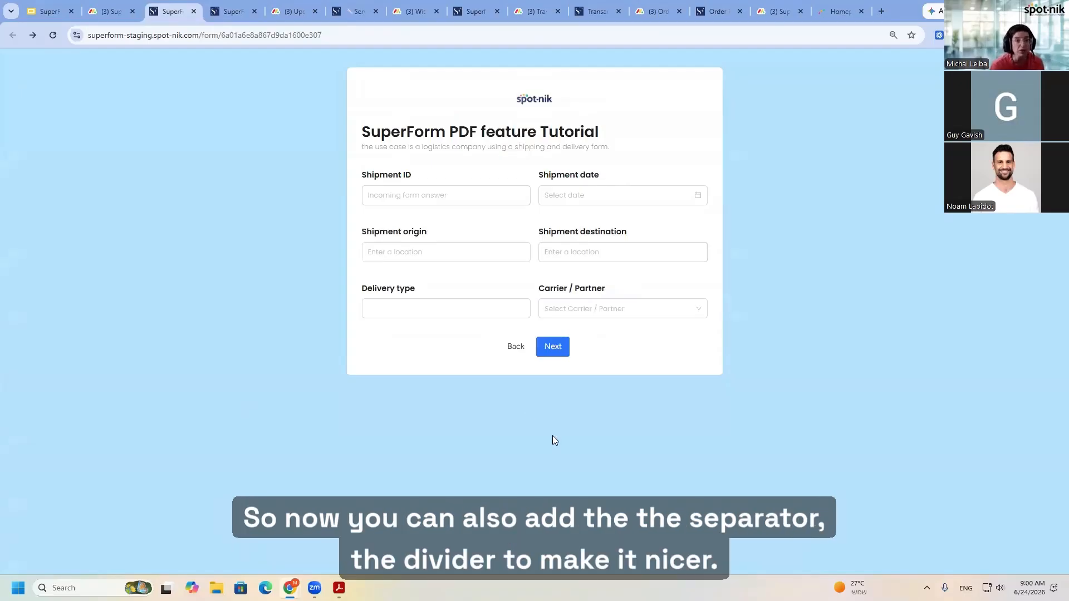
- Return to the Widgets board's form builder and remove the Demo divider
click(415, 11)
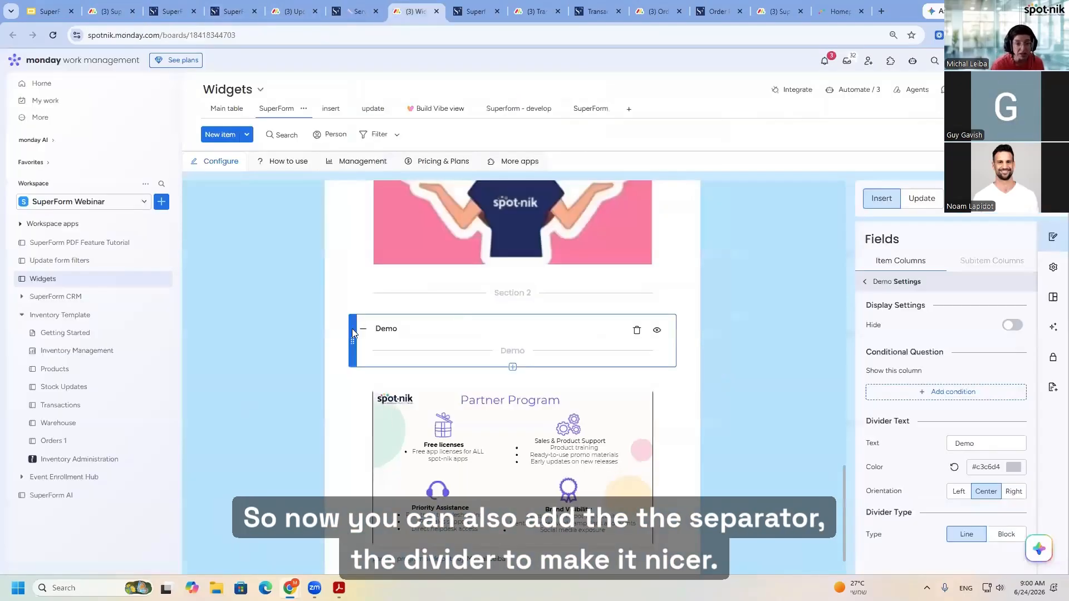
click(638, 333)
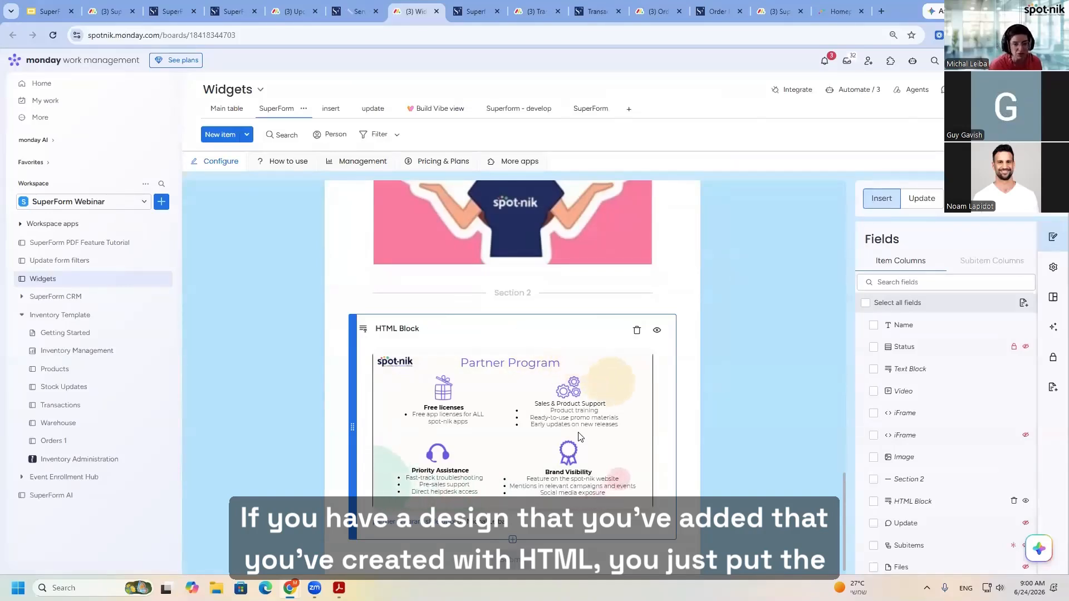
- Add an empty HTML Block widget below the Partner Program block and remove it again
click(512, 540)
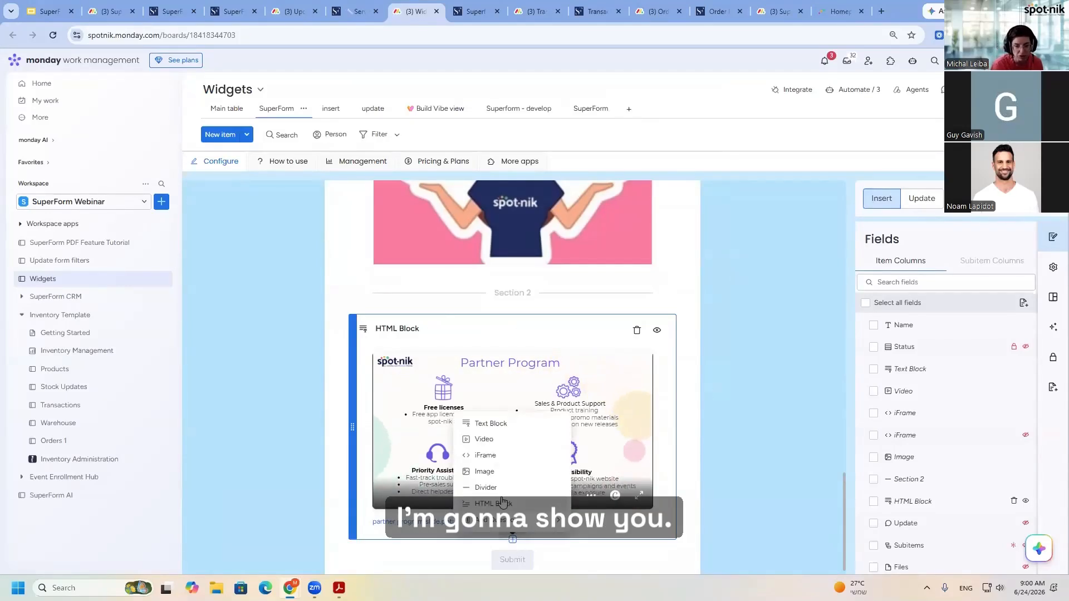
click(492, 503)
scroll(454, 548, down, 2)
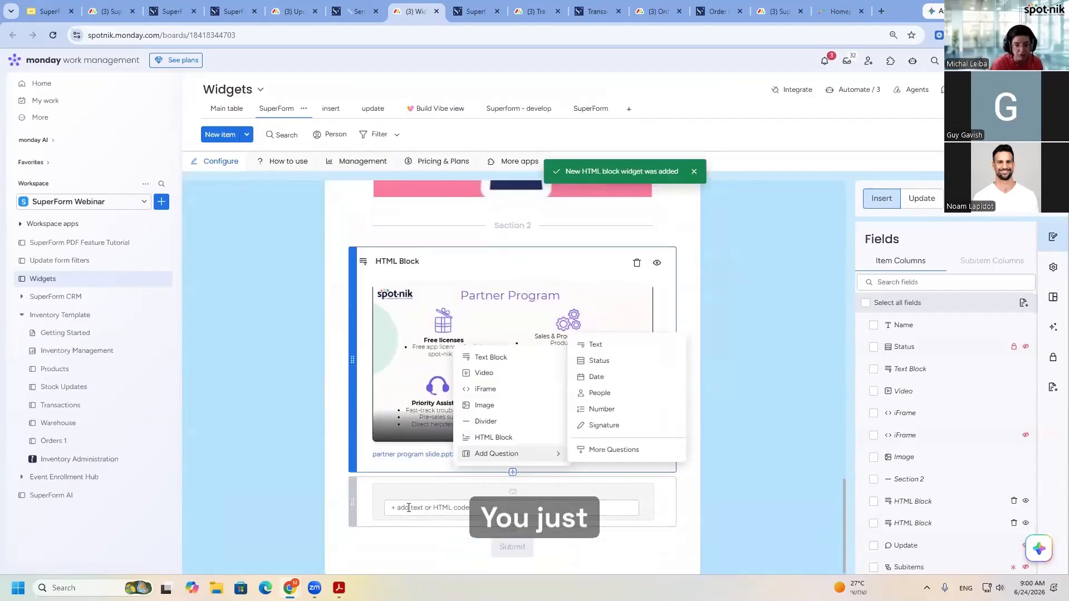
click(409, 507)
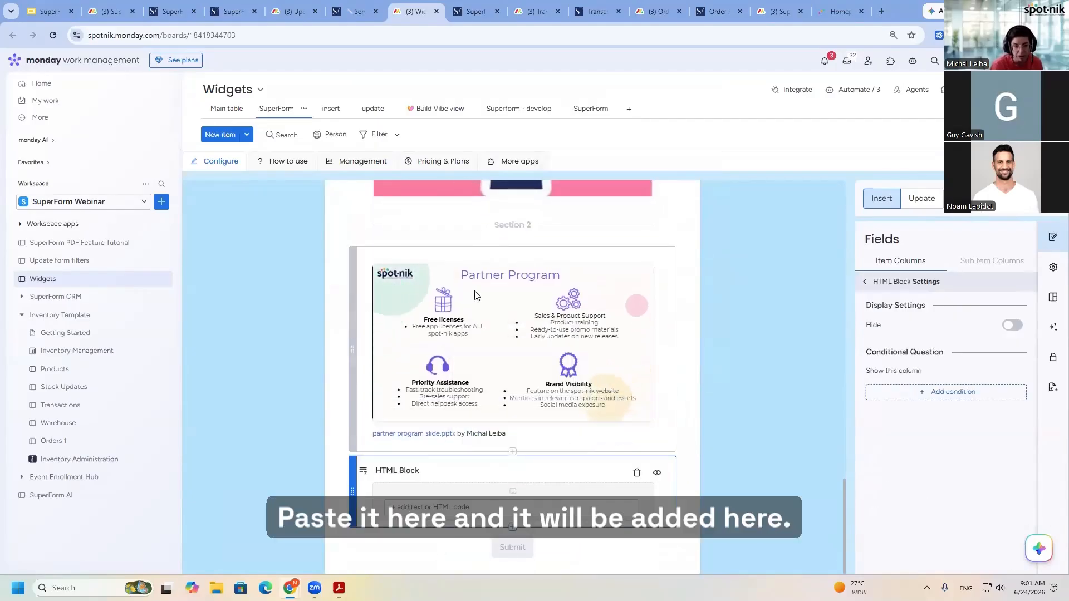
click(636, 473)
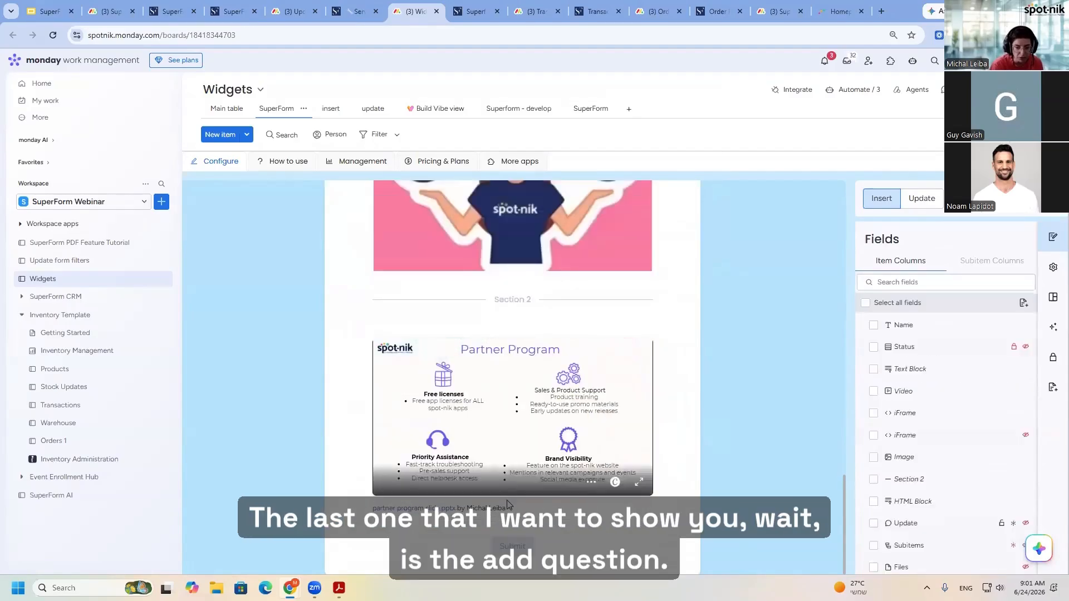
- Add a Text question below the Partner Program HTML block from the extended question types, giving its new column a custom name
click(595, 523)
click(512, 526)
mouse_move(486, 507)
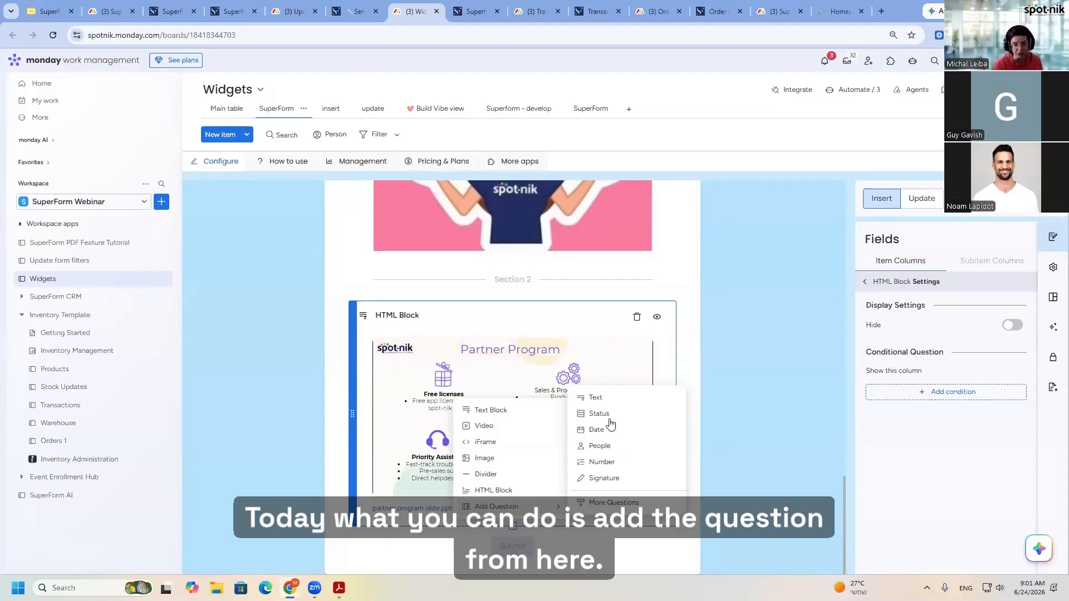
click(618, 502)
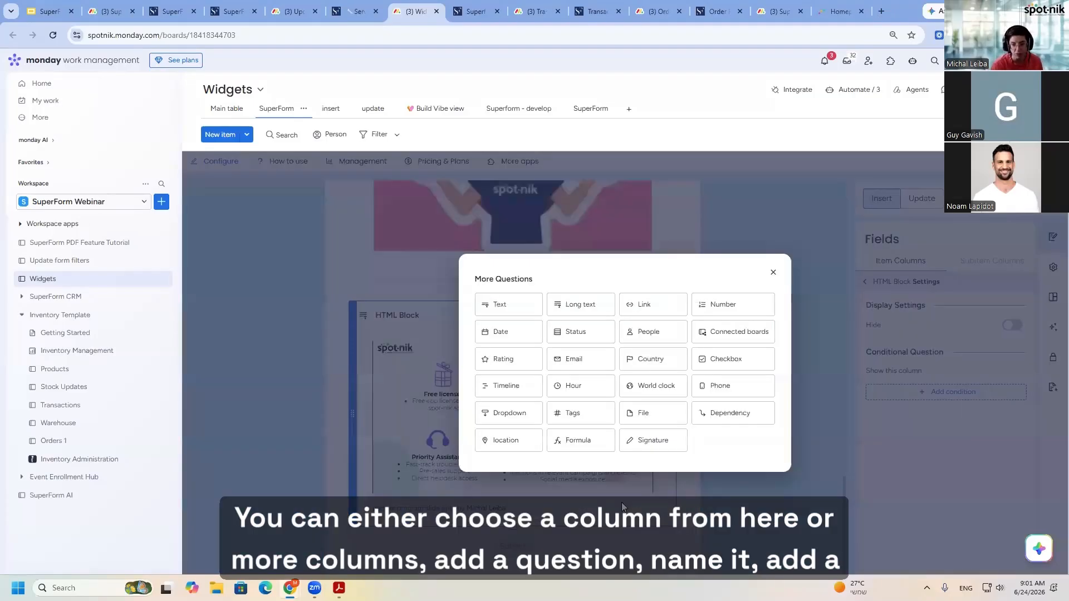
click(507, 312)
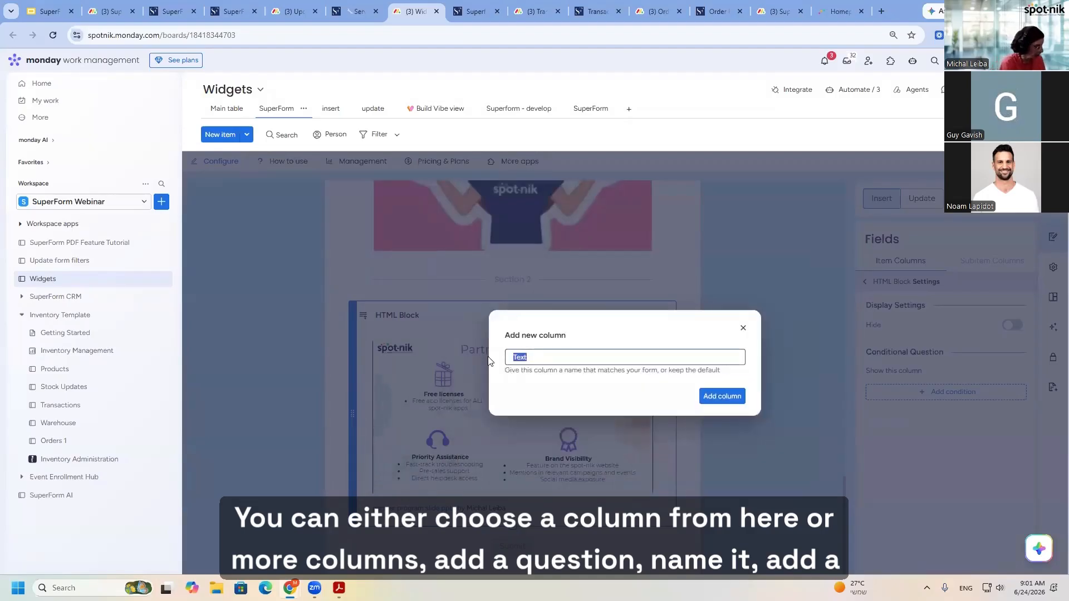
text(D)
click(722, 396)
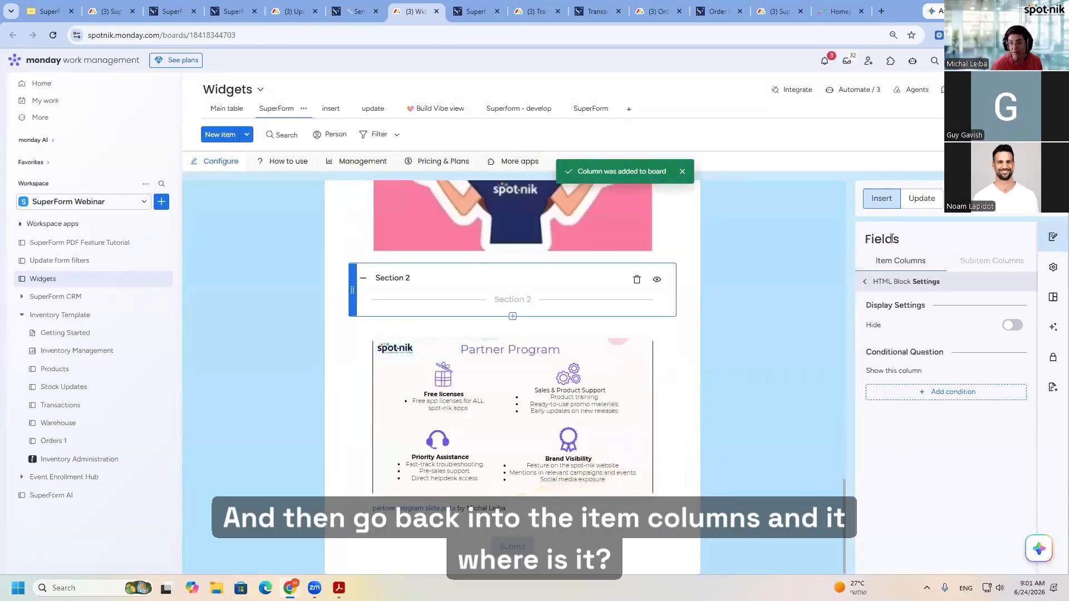
- Locate the new Demo question among the form's item columns and open its settings from the form preview
click(878, 262)
scroll(951, 490, down, 5)
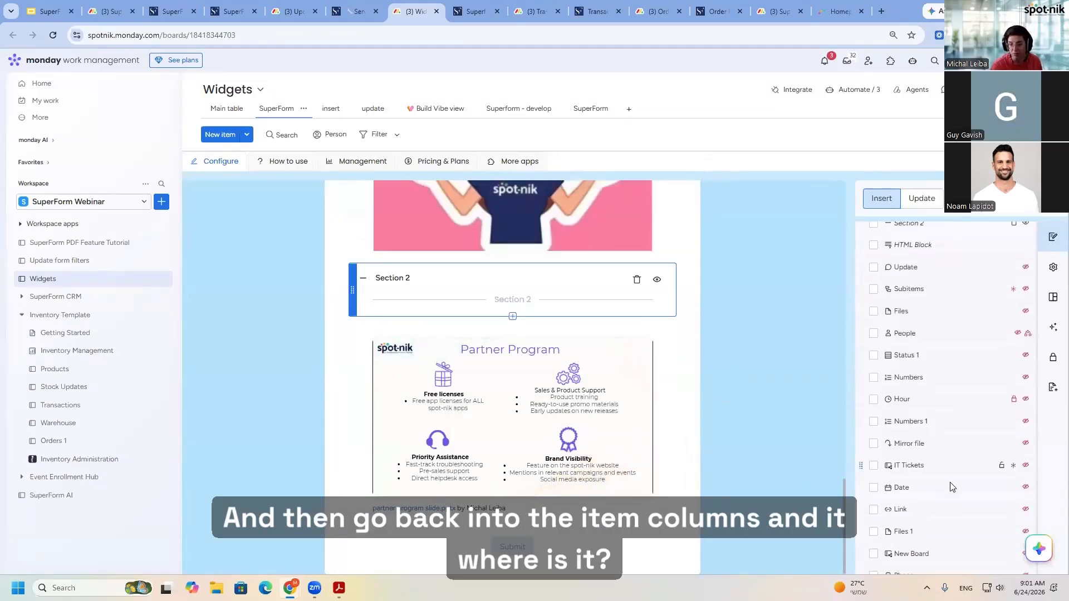
scroll(952, 497, up, 5)
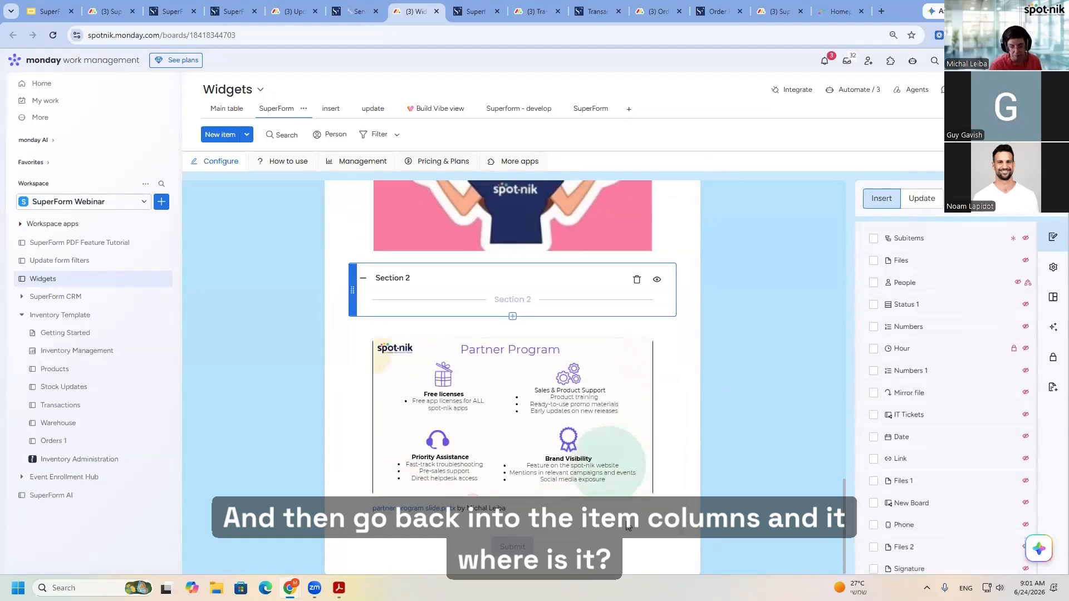
scroll(936, 346, up, 3)
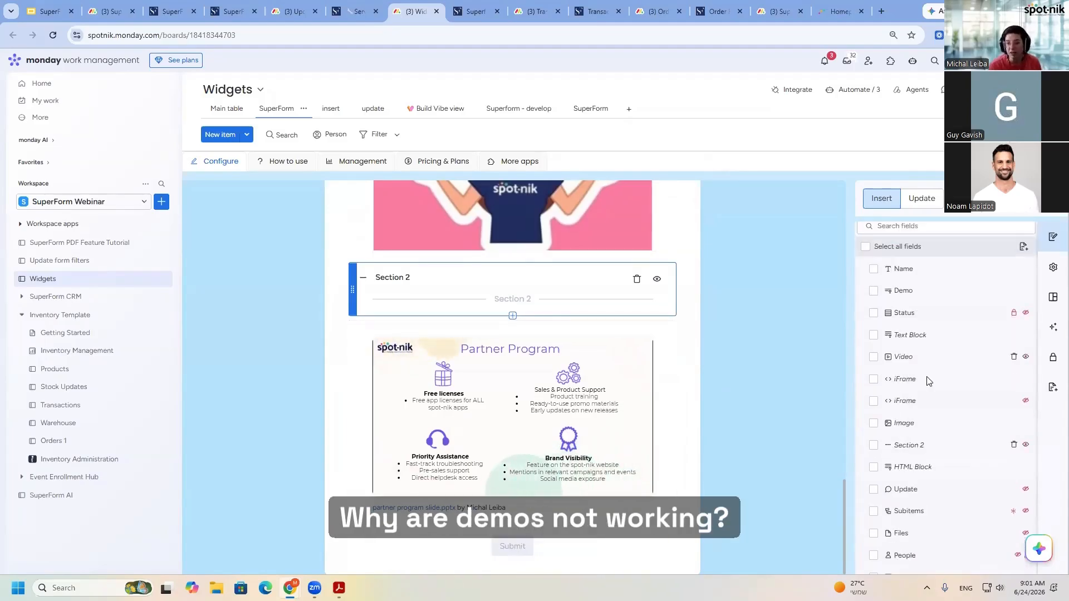
scroll(936, 346, up, 2)
scroll(613, 389, up, 10)
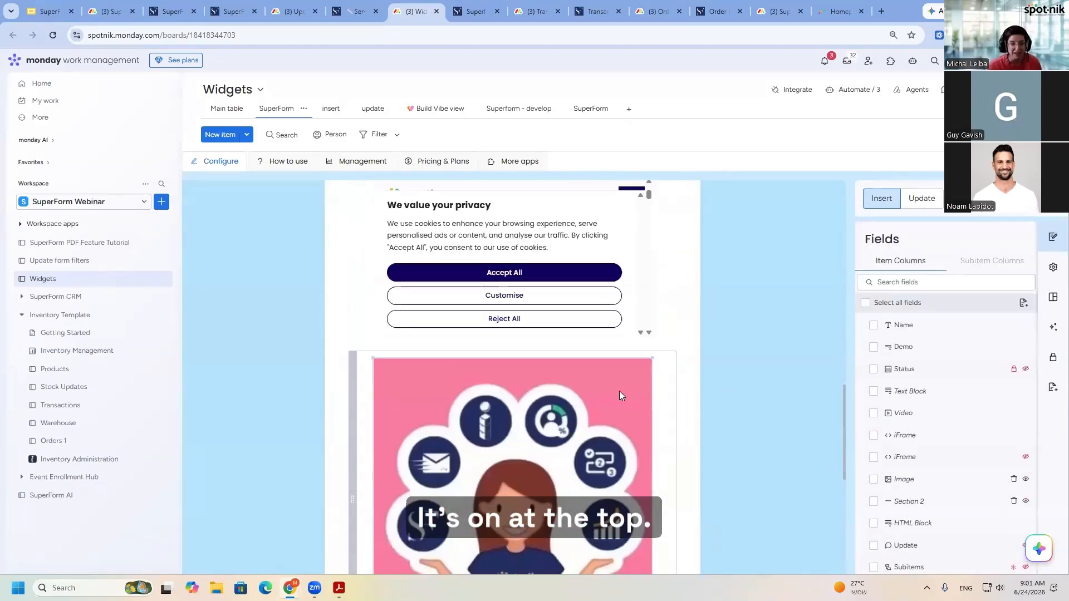
scroll(605, 390, up, 10)
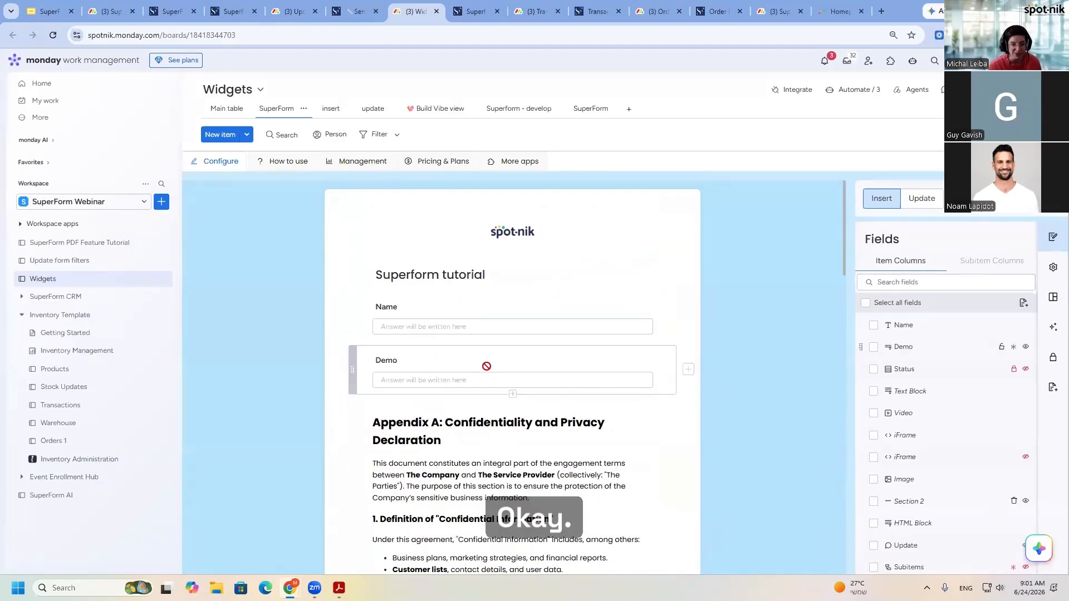
click(441, 353)
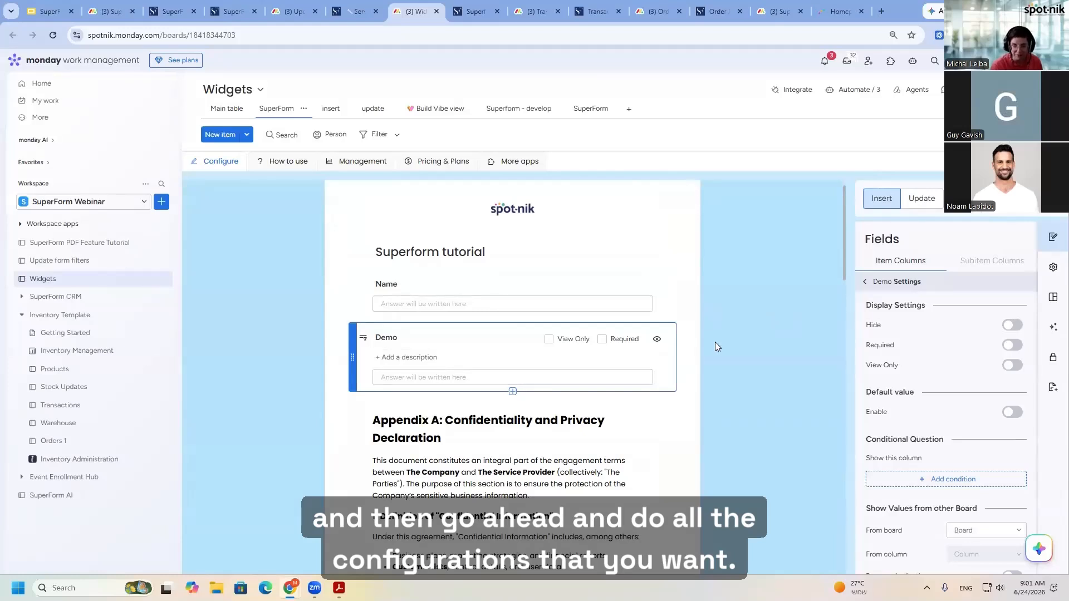
- Switch to the live Superform tutorial form and check the Demo question's answer field below Name
click(484, 13)
scroll(556, 256, up, 11)
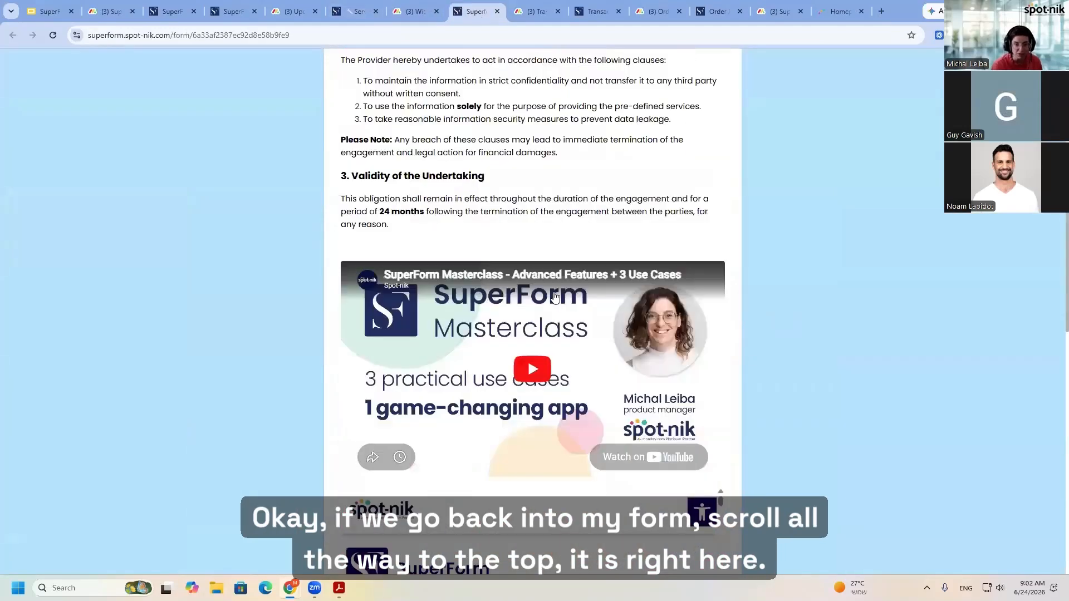
scroll(556, 298, up, 8)
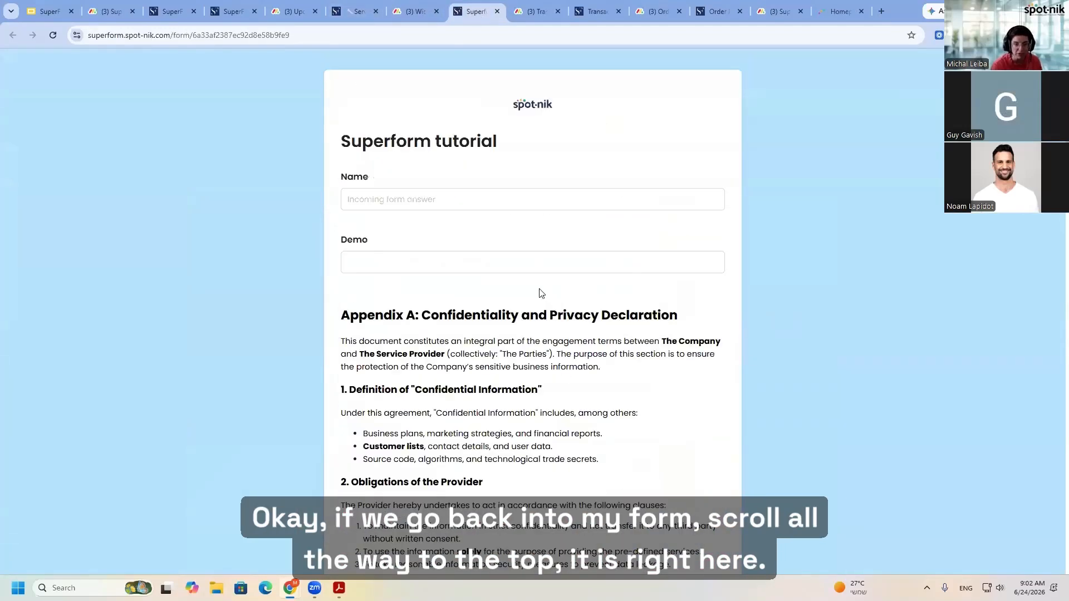
click(559, 252)
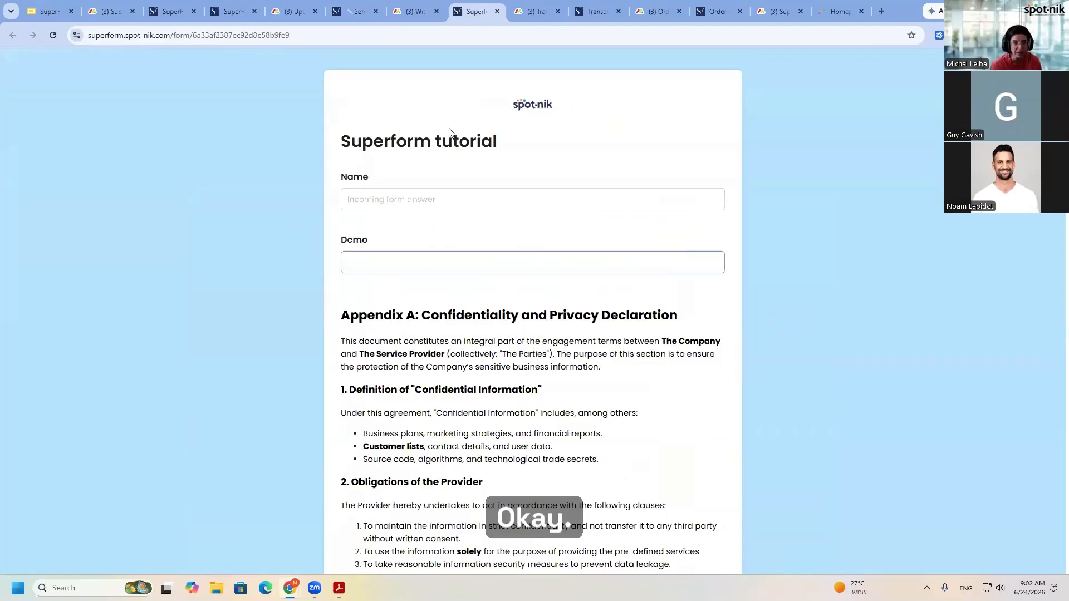
- Return to the Widgets board's form builder and hide the Demo question from the form
click(414, 11)
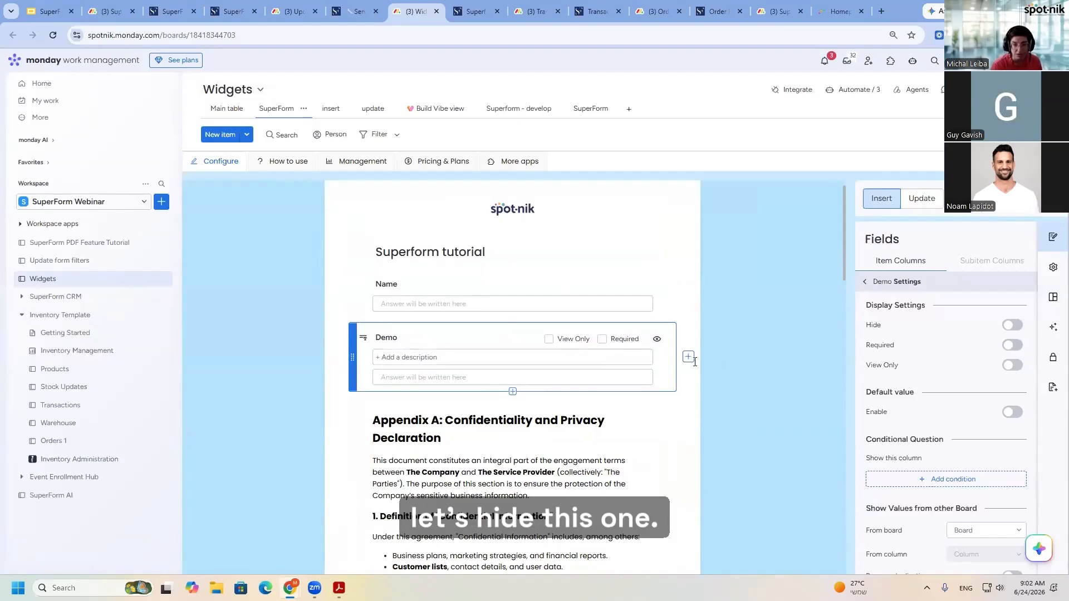
click(658, 340)
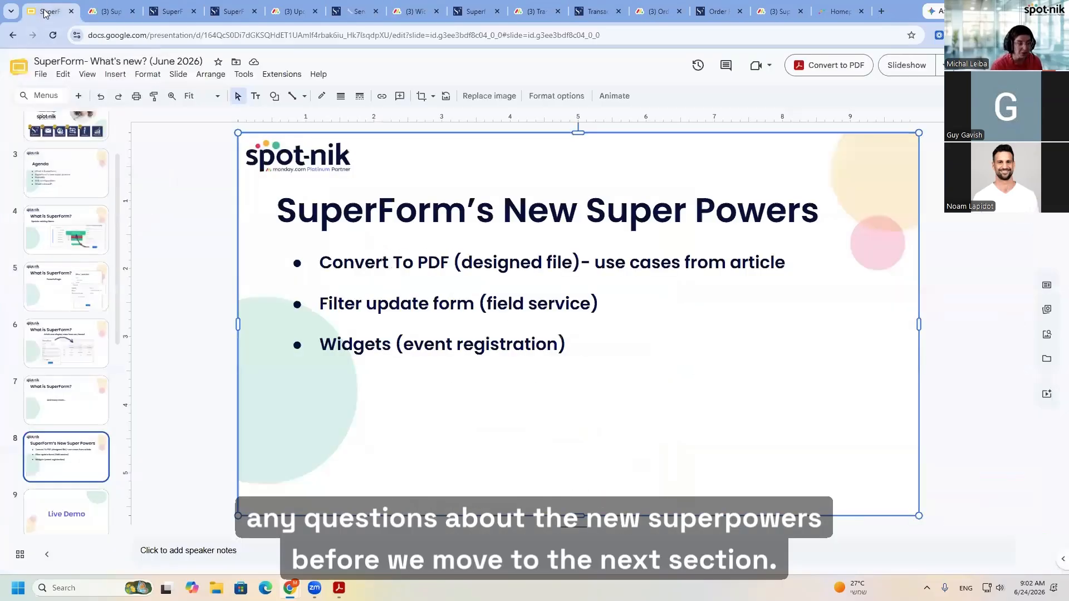
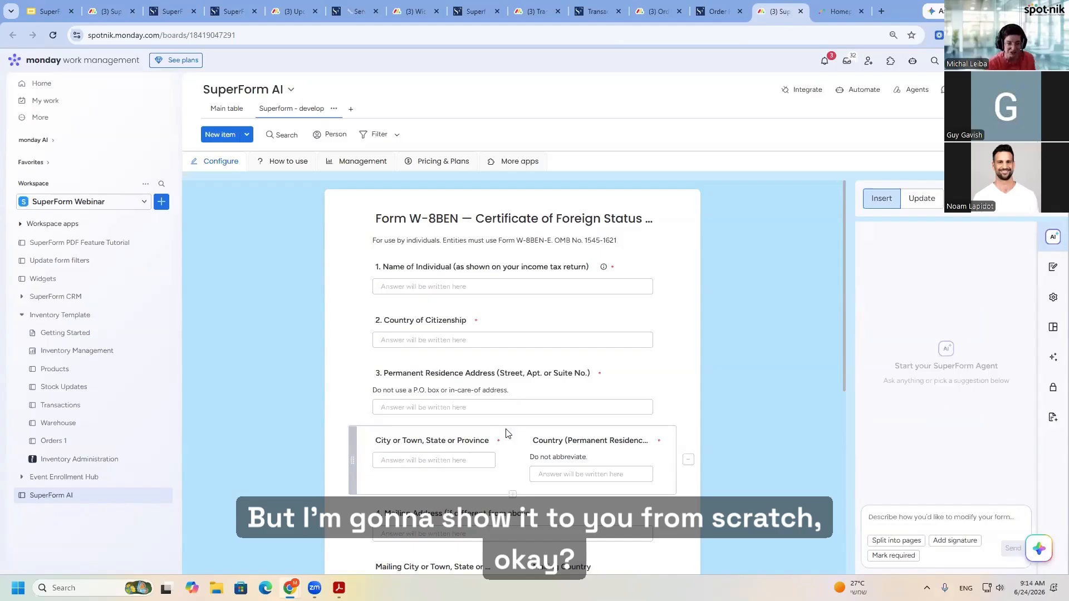
- Create a new board in the SuperForm Webinar workspace
click(161, 201)
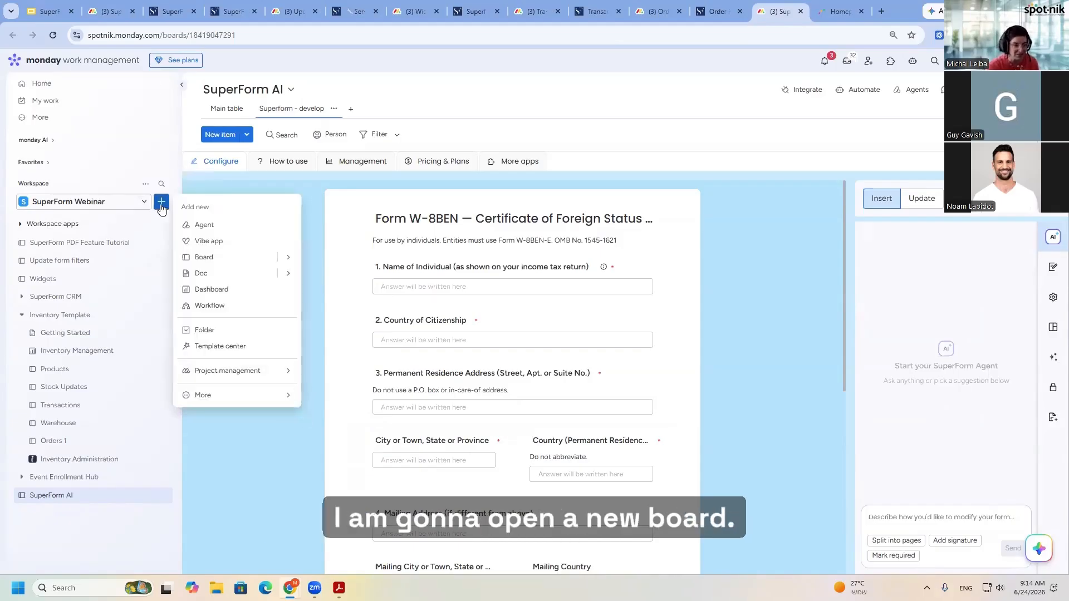
click(205, 257)
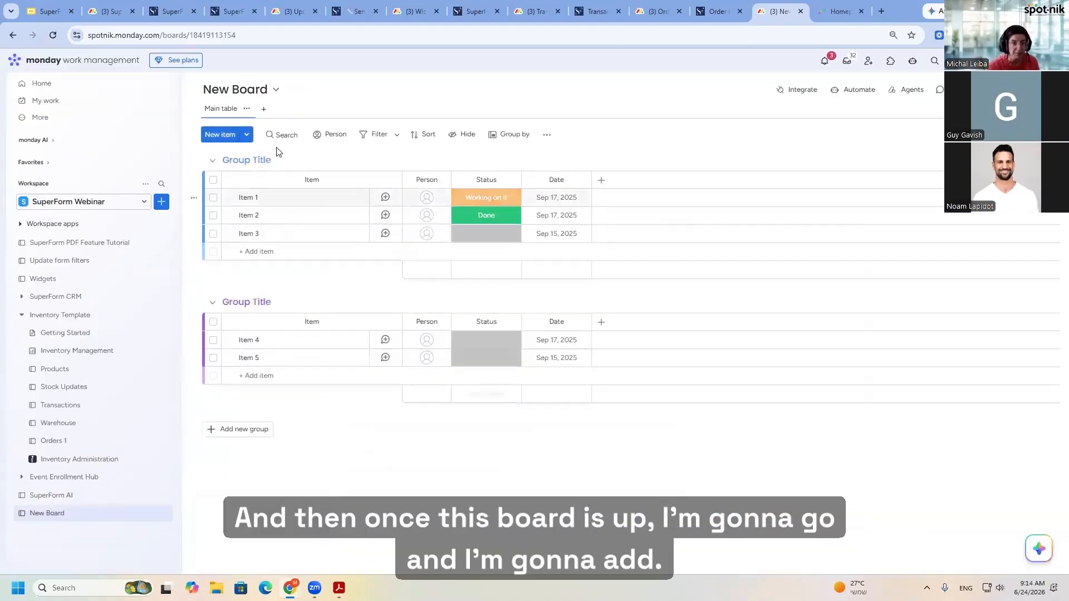
- Add the Superform - develop app view to the new board, deleting the SuperMail - Develop view added by mistake
click(263, 108)
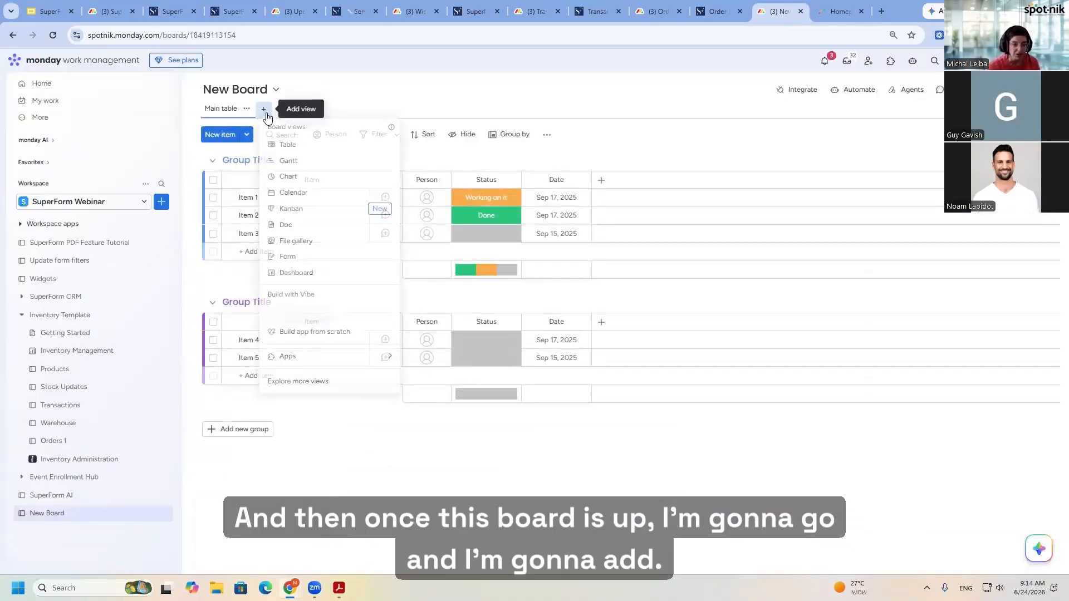
click(306, 367)
text(super)
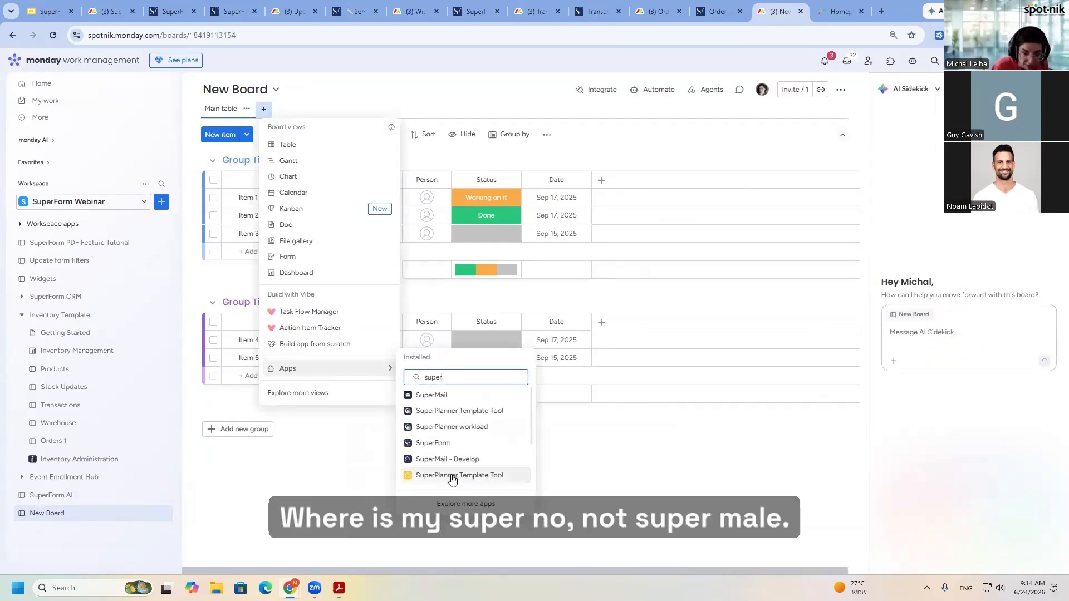
click(462, 460)
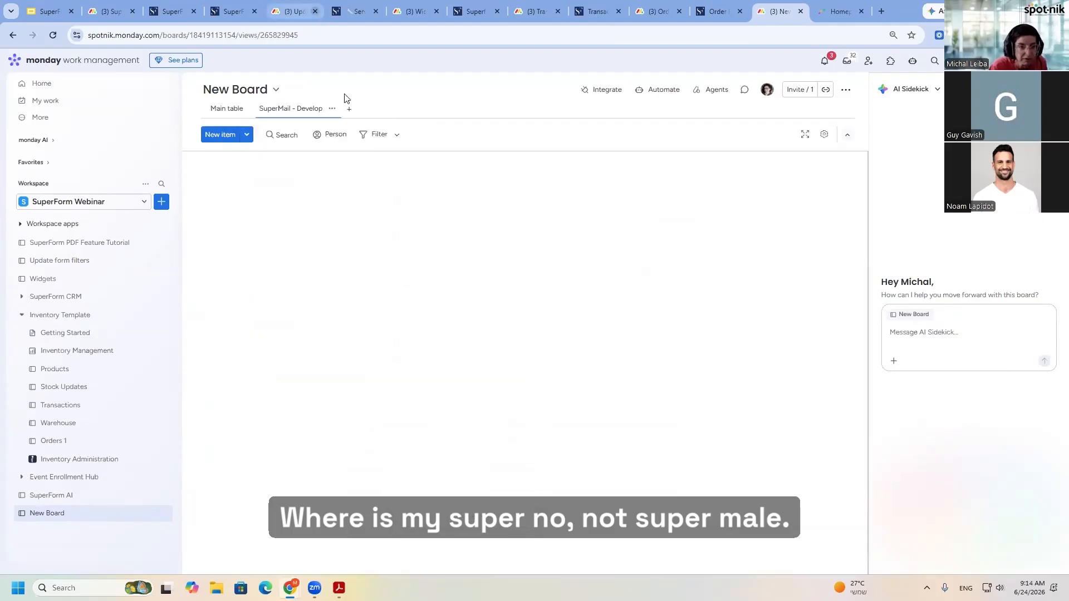
click(332, 109)
click(295, 239)
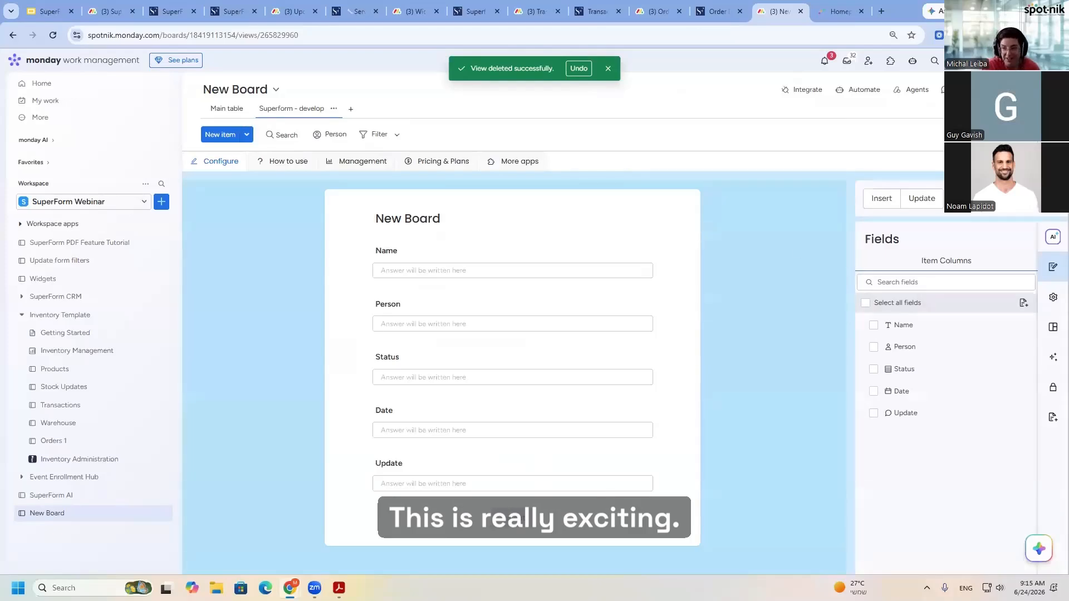
- Send SuperForm AI the request "Please create a W8 form" in the new board's form builder
click(1053, 237)
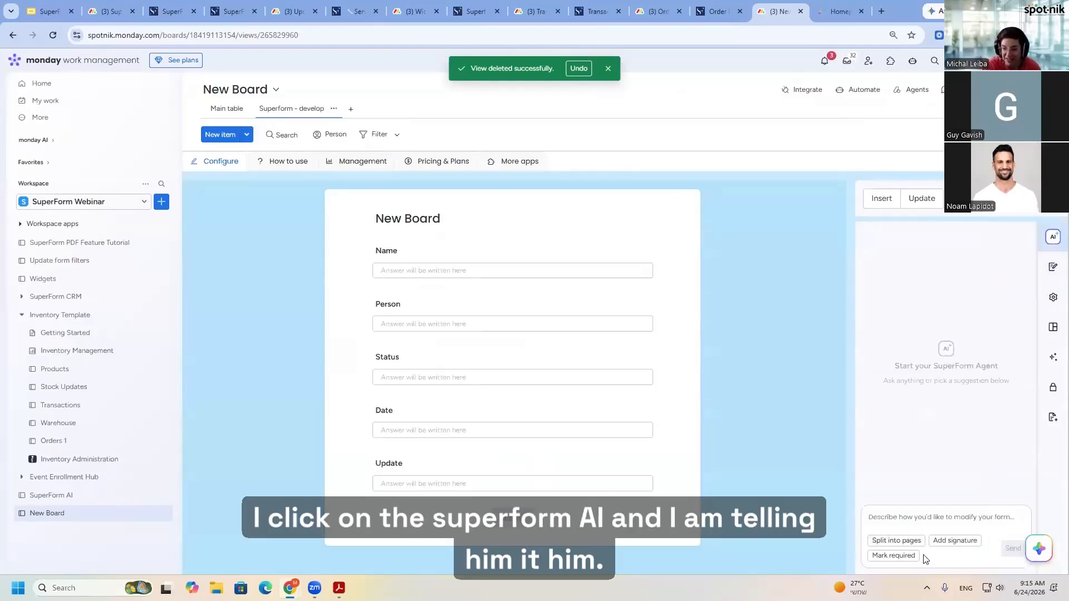
click(903, 519)
text(Please c)
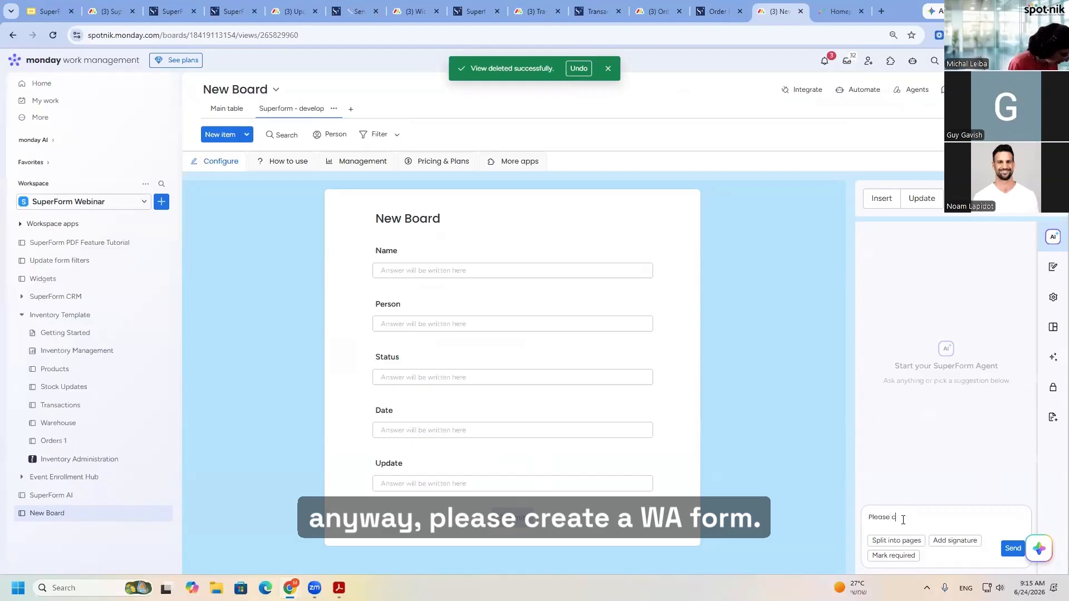
text(reate a WA fo)
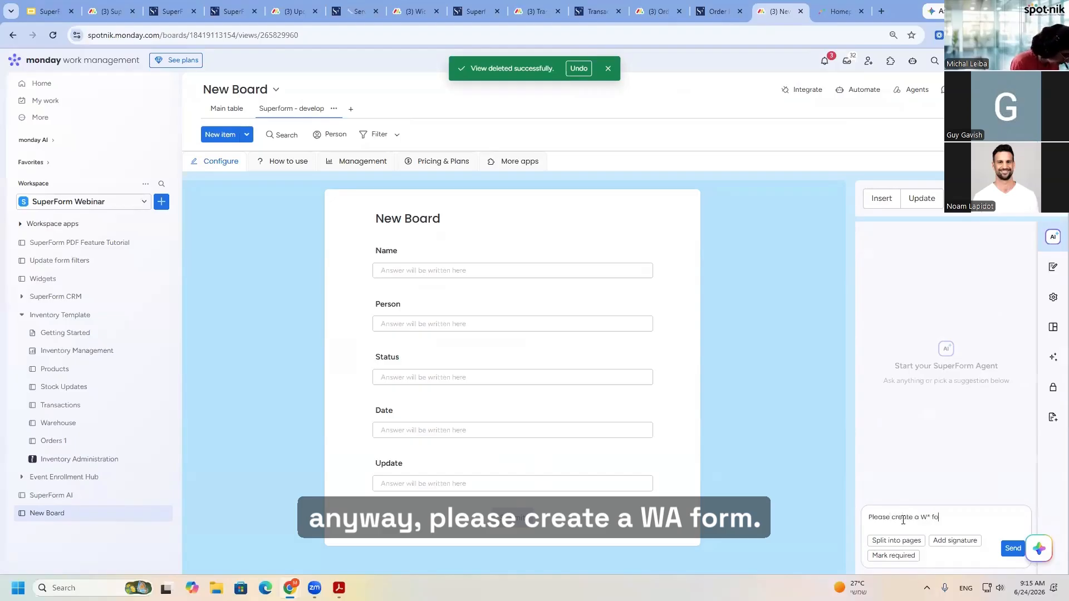
text(rm)
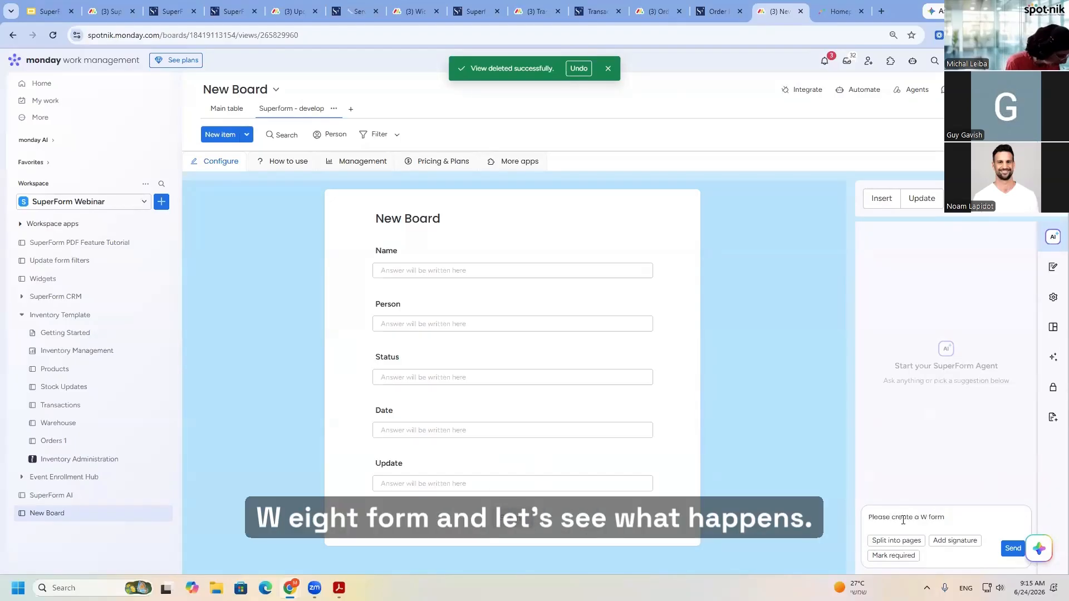
text(8)
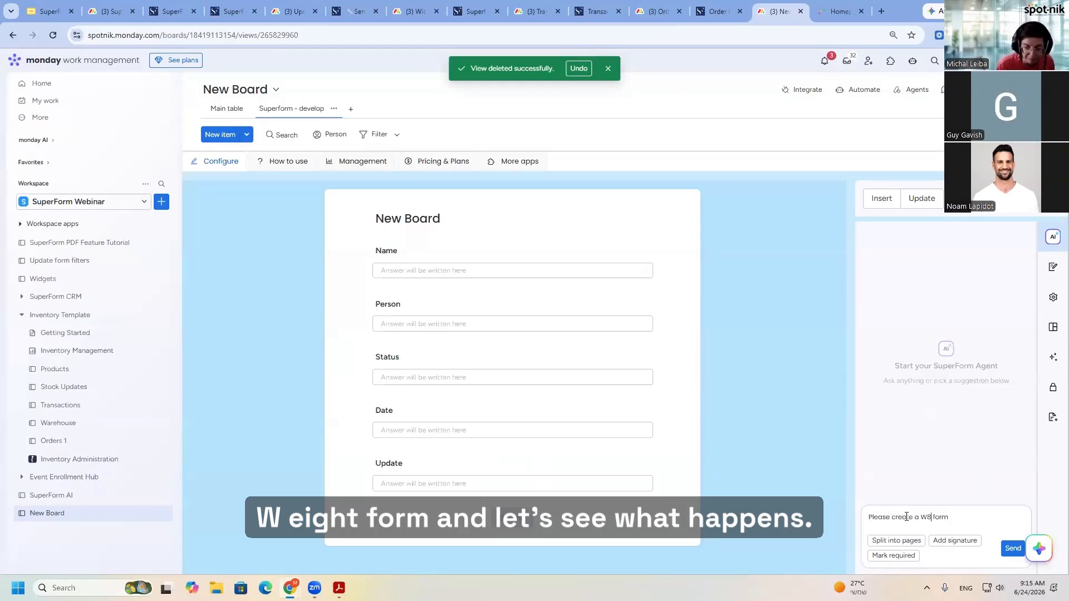
click(1014, 548)
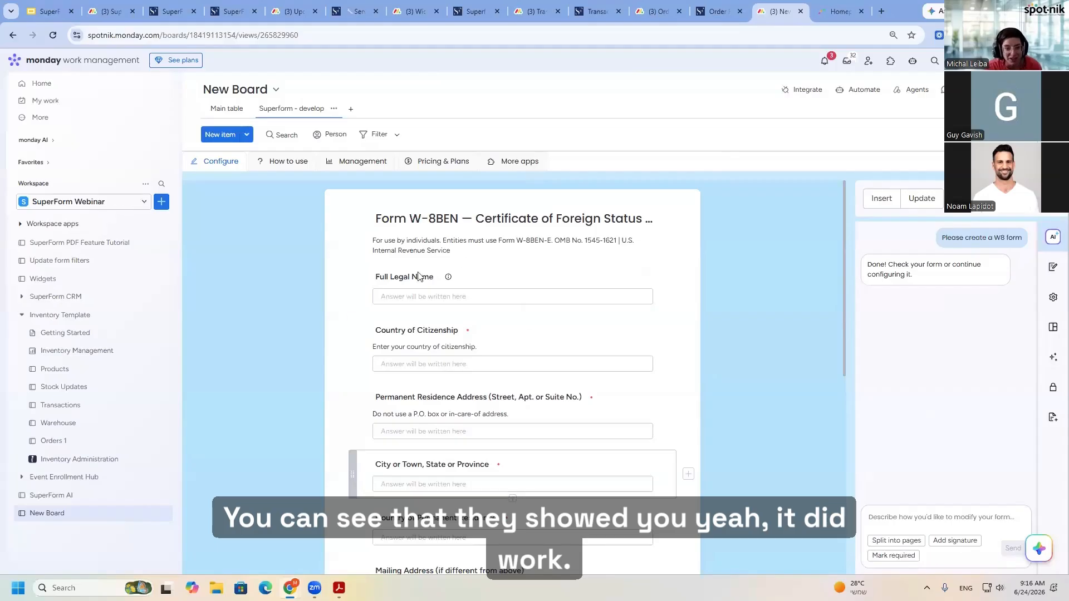
- Examine the generated W-8BEN form's questions, descriptions and section headers from the title down to the end of the form
scroll(521, 390, down, 4)
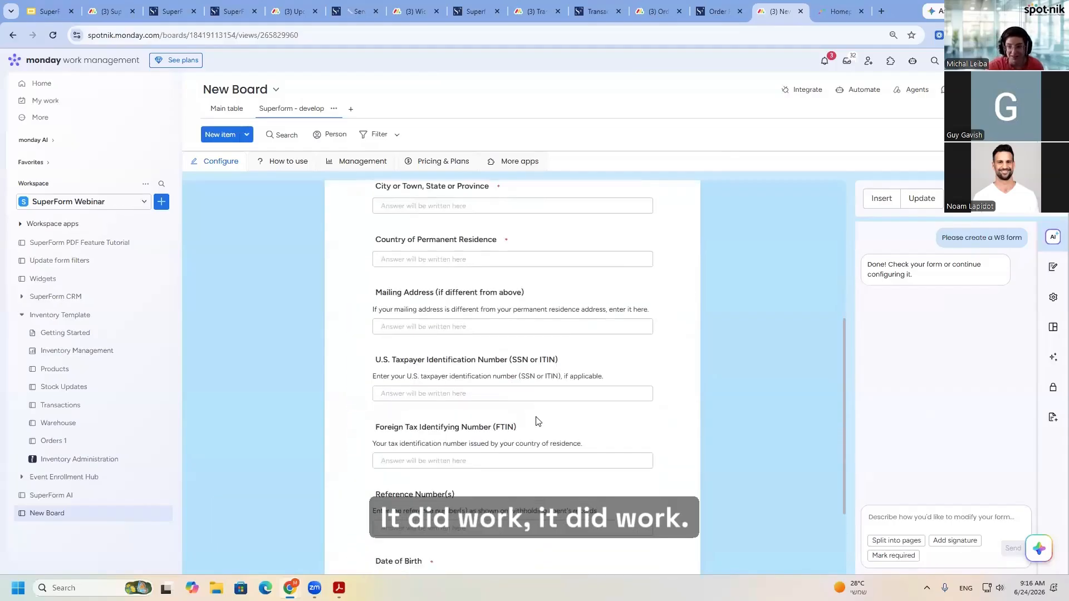
scroll(501, 389, up, 4)
scroll(496, 410, down, 5)
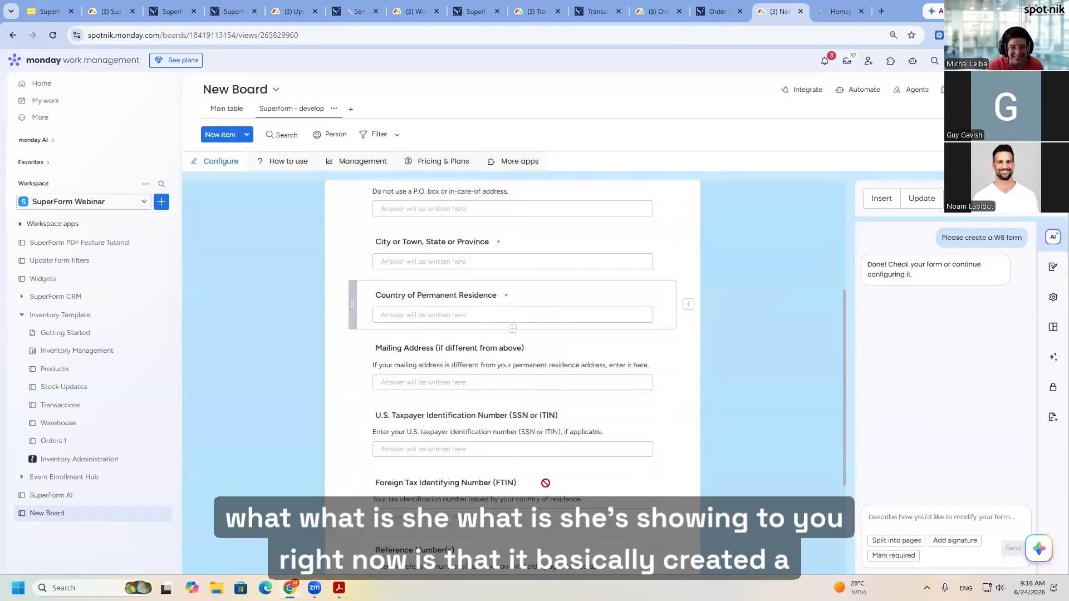
scroll(546, 481, down, 2)
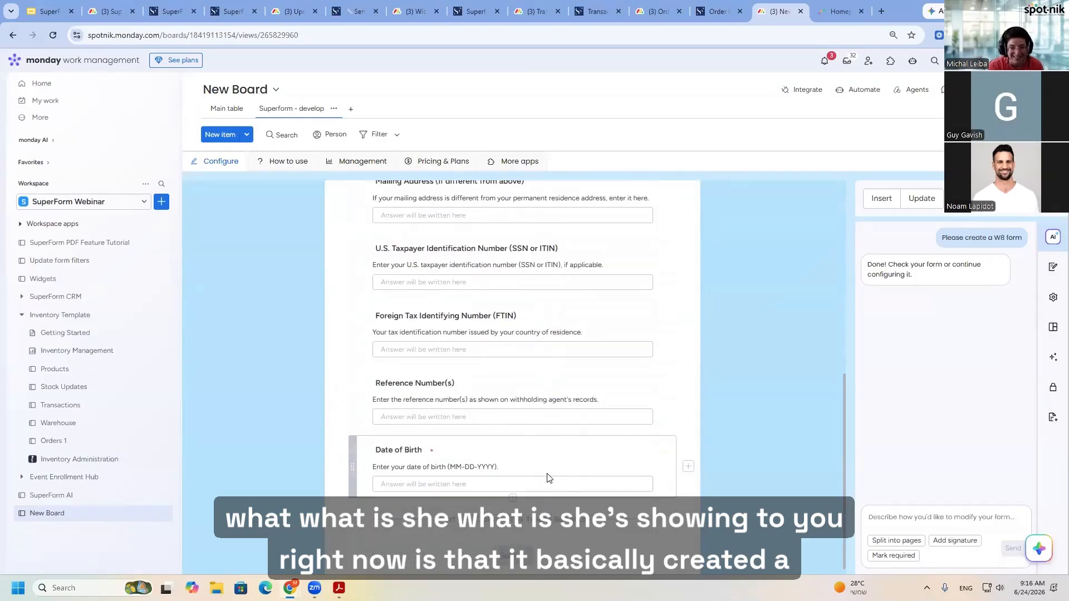
scroll(677, 492, up, 12)
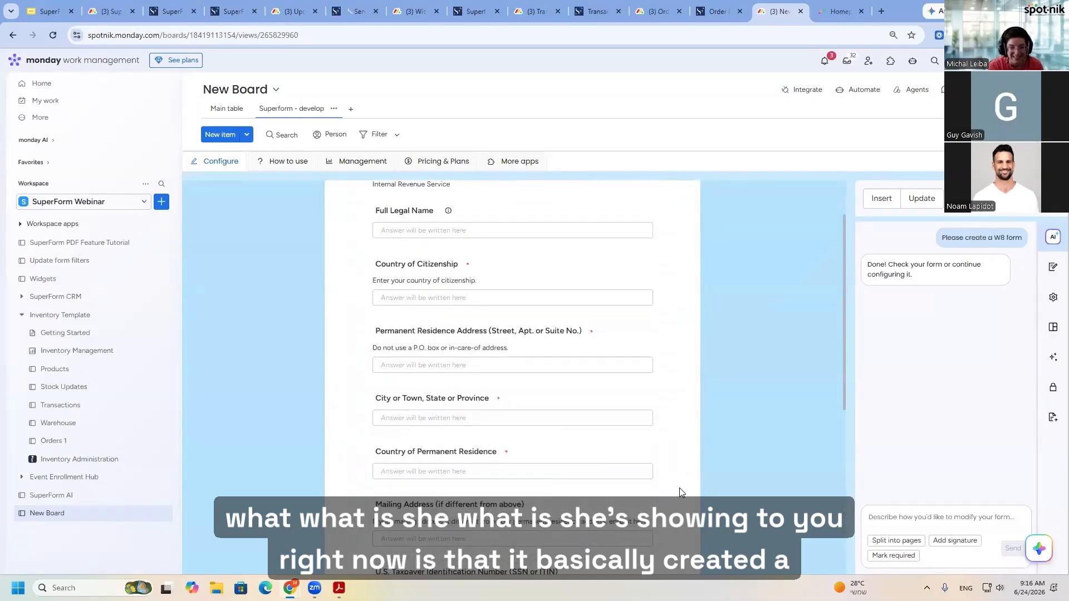
scroll(552, 504, down, 2)
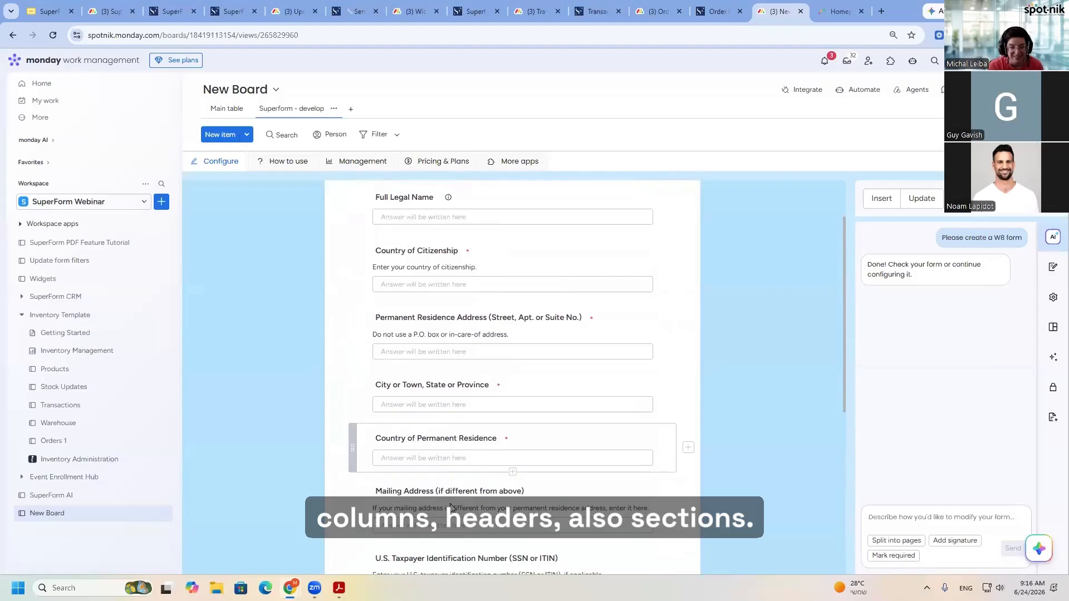
scroll(551, 509, down, 5)
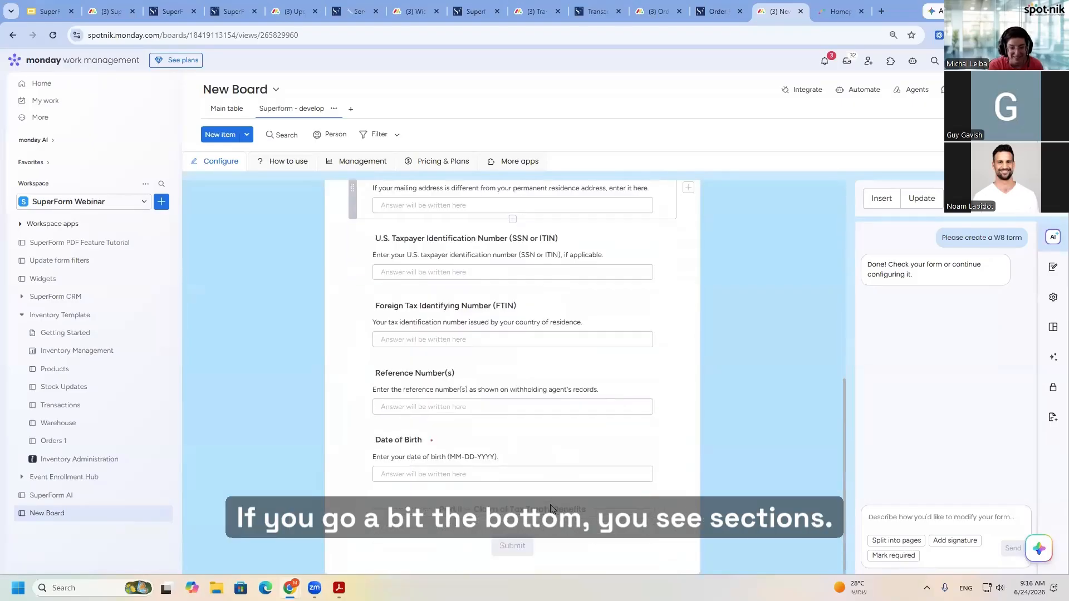
scroll(551, 509, up, 1)
scroll(605, 471, down, 1)
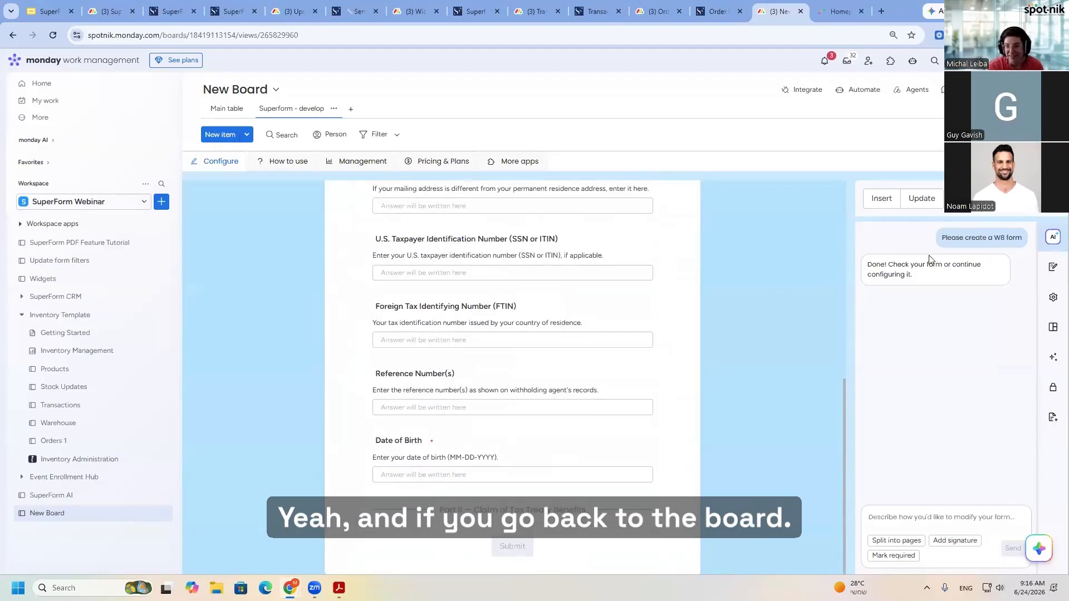
- Check the form's field list and the matching new columns in the board's main table
mouse_move(1031, 235)
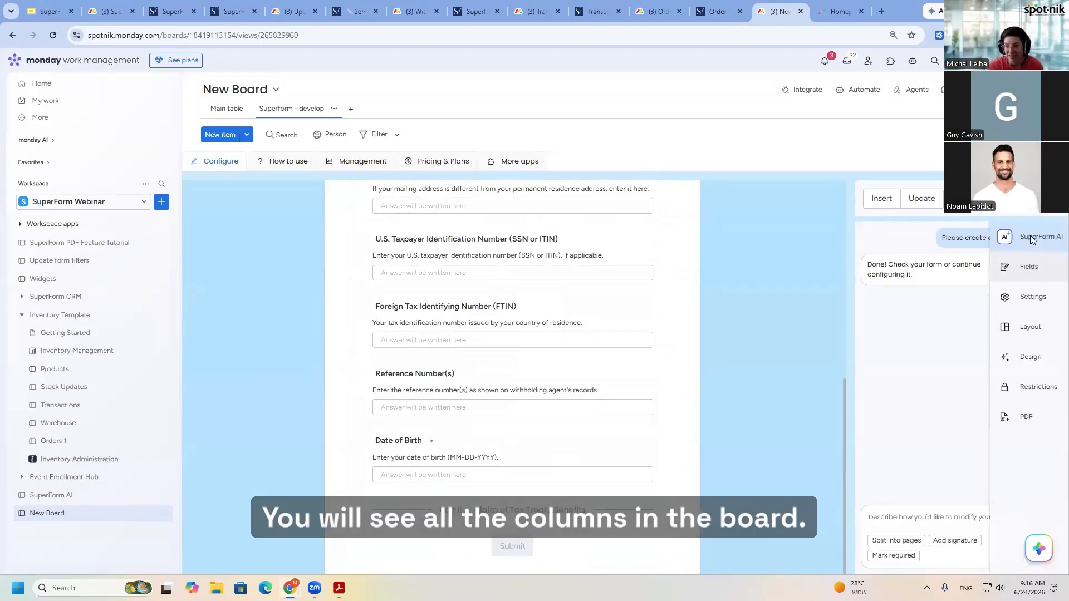
click(1032, 268)
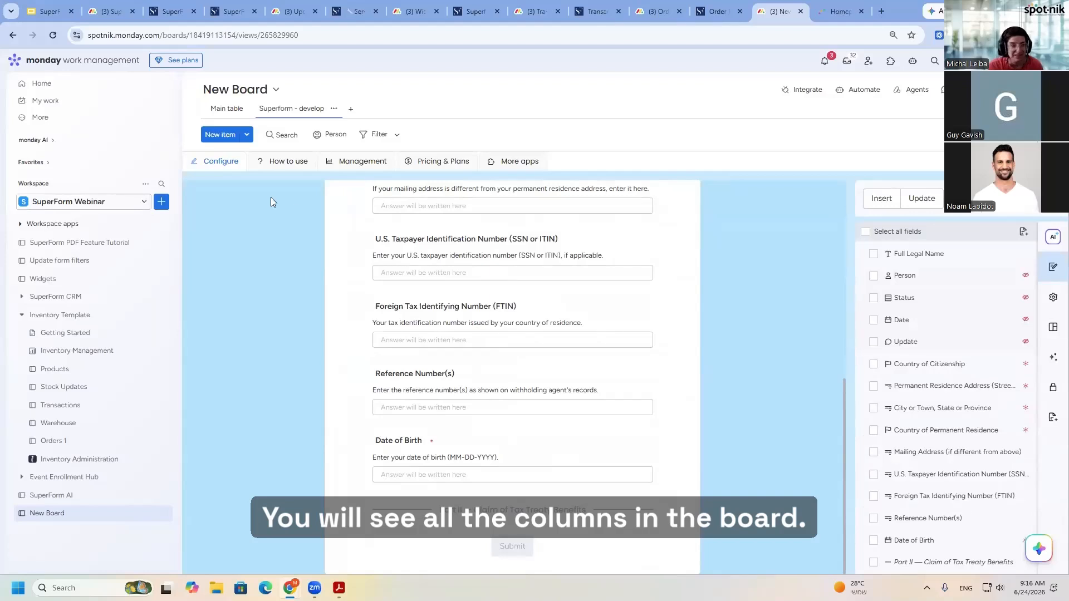
click(223, 108)
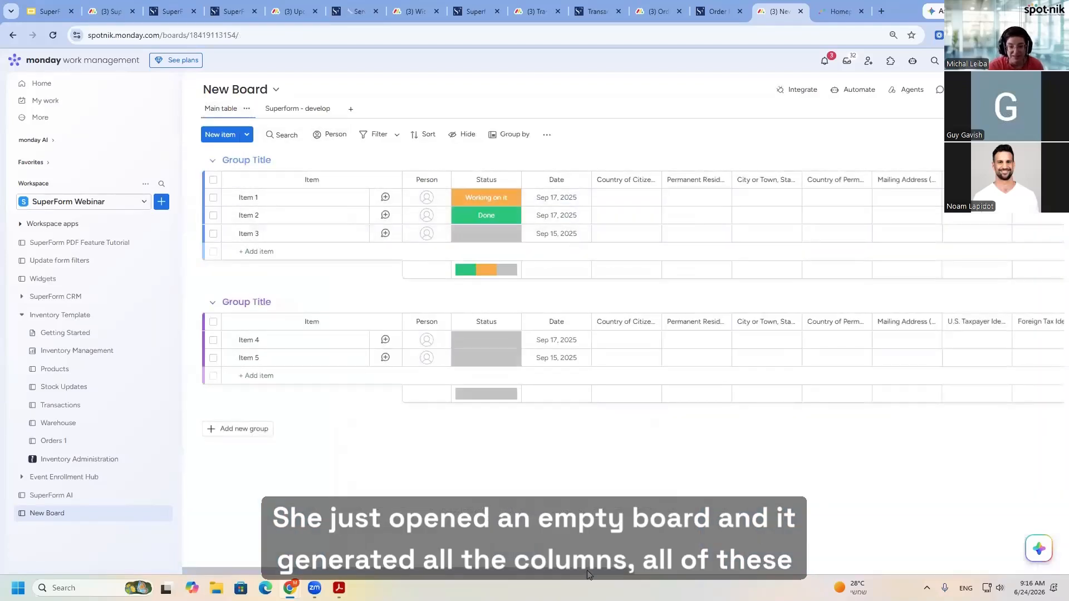
drag(591, 572, 683, 569)
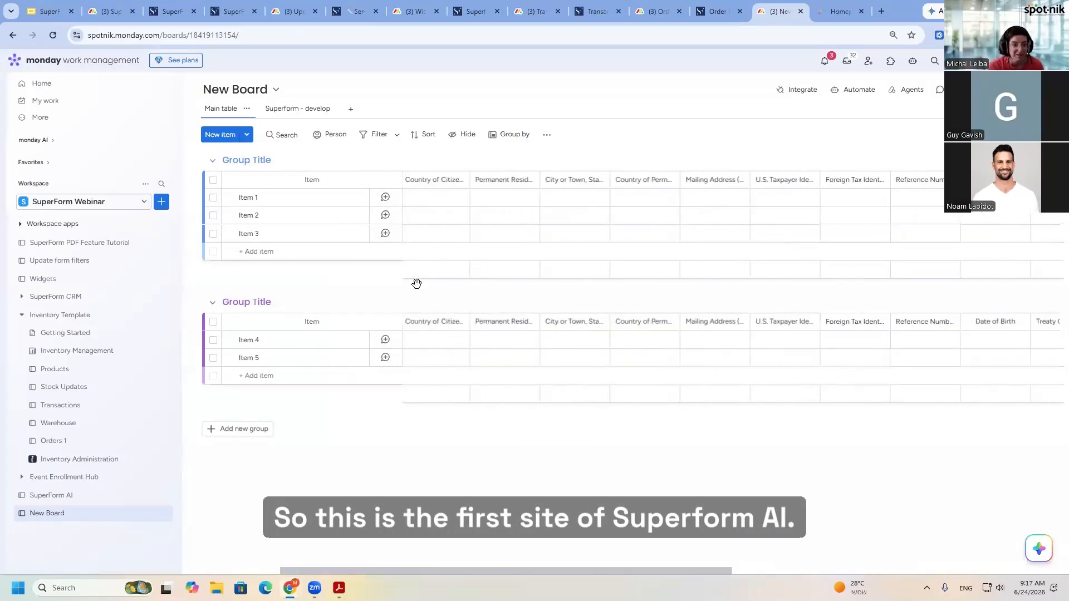
- Return to the form builder and ask SuperForm AI to "convert this form to a 2 columns disply"
click(285, 110)
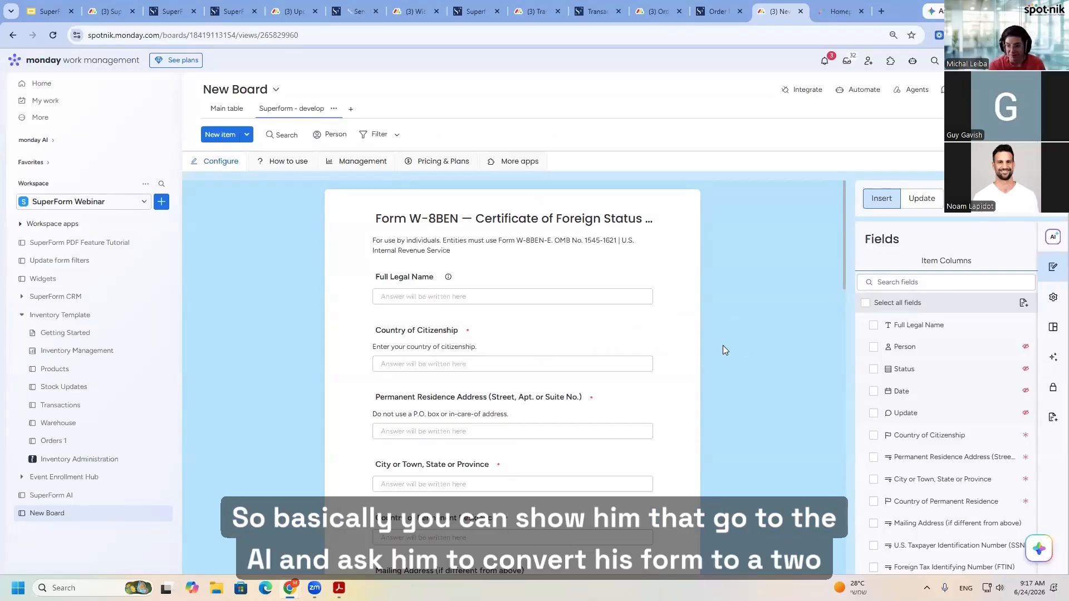
click(1055, 242)
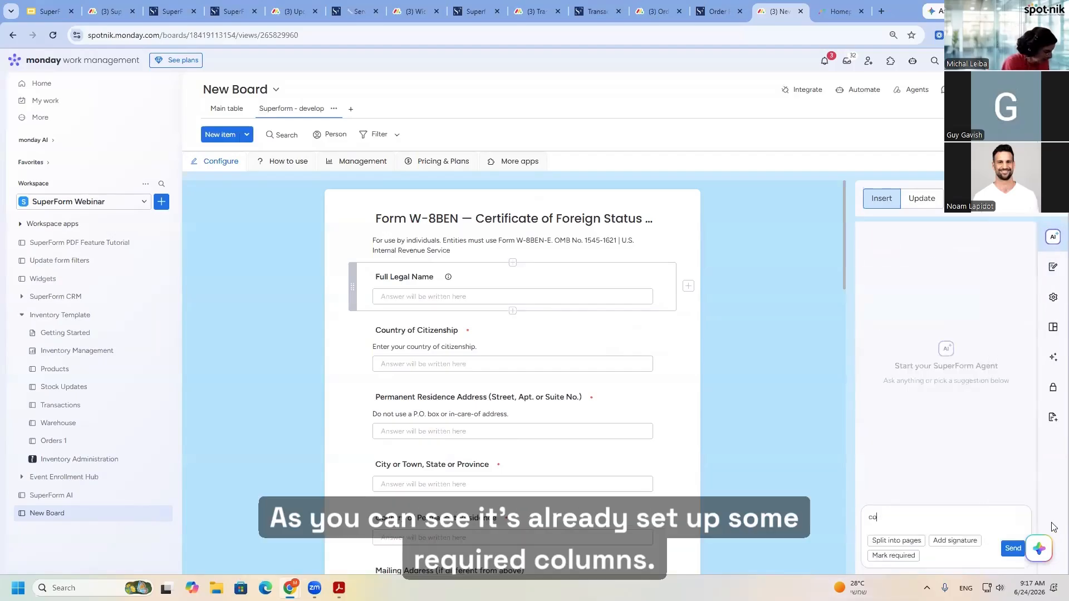
text(convert th)
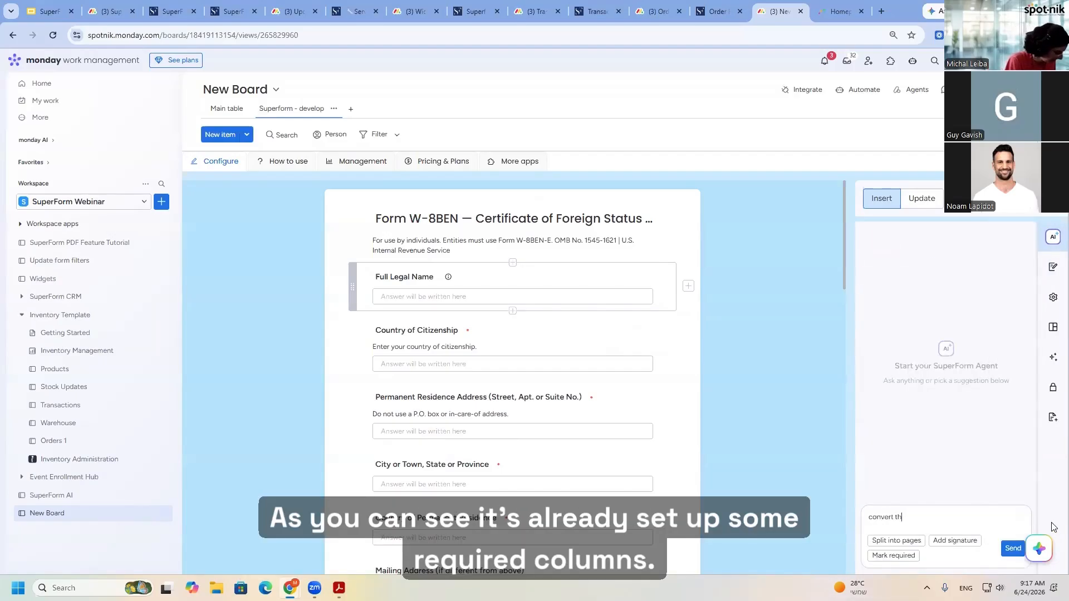
text(is form to a 2 columns disply)
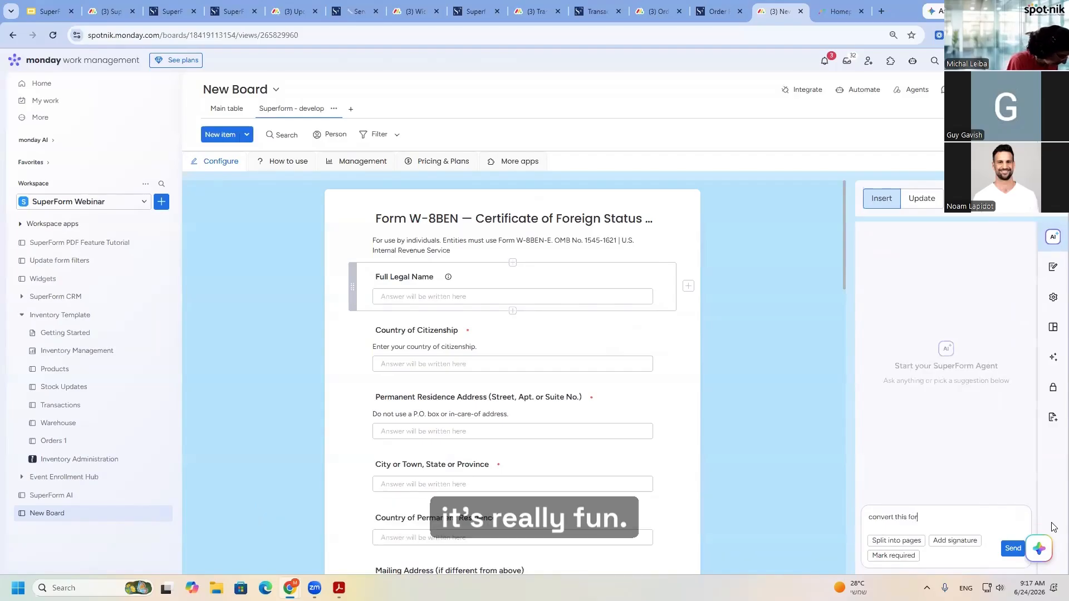
key(Return)
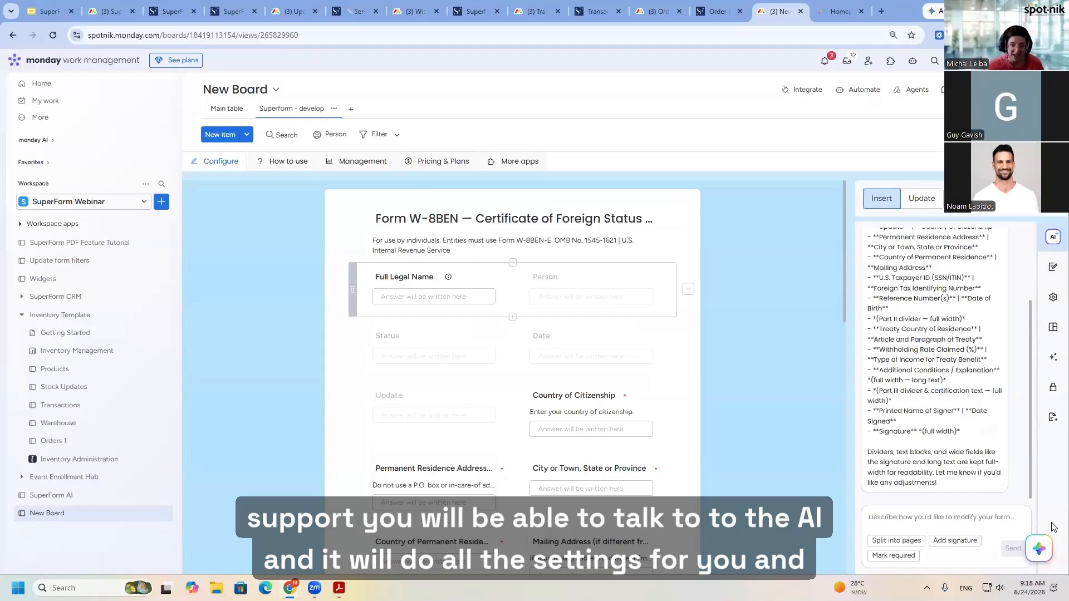
- Review the form's two-column layout and read the AI's summary of how it paired the fields
scroll(542, 465, down, 5)
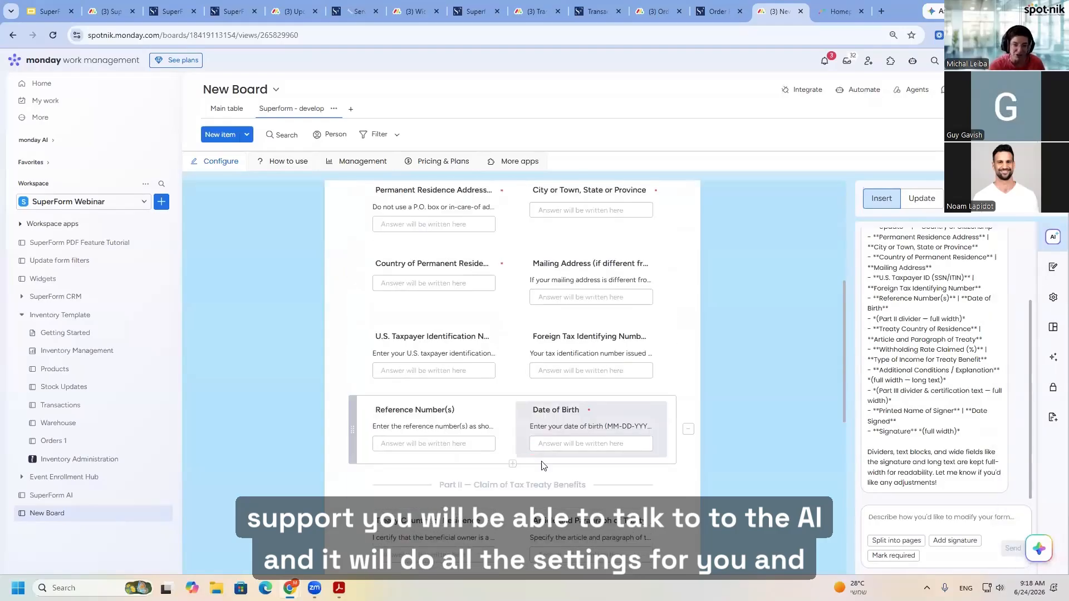
scroll(543, 466, down, 9)
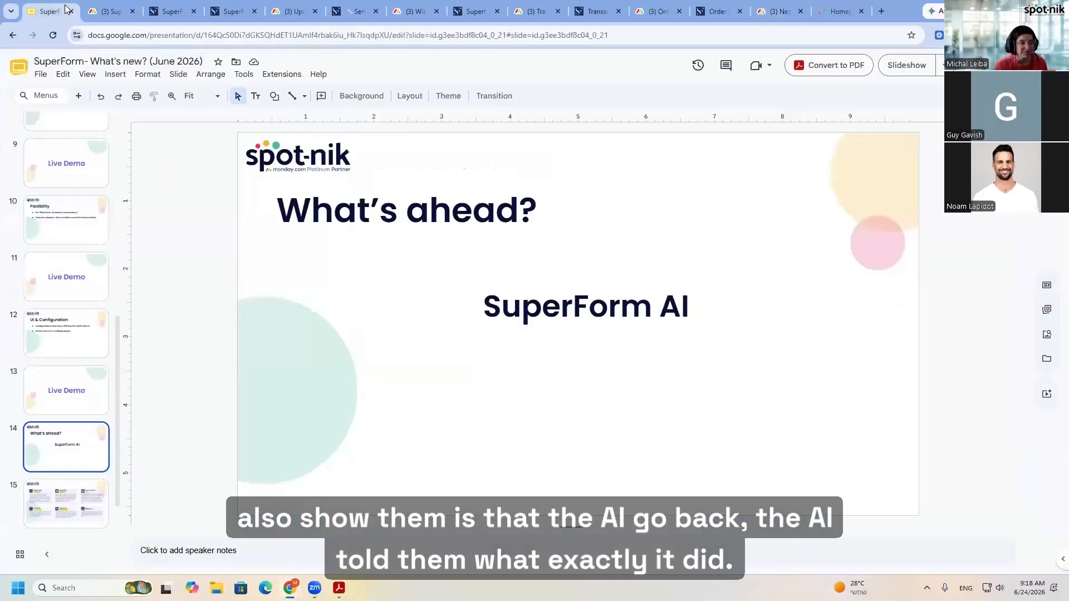
click(805, 8)
scroll(910, 362, up, 3)
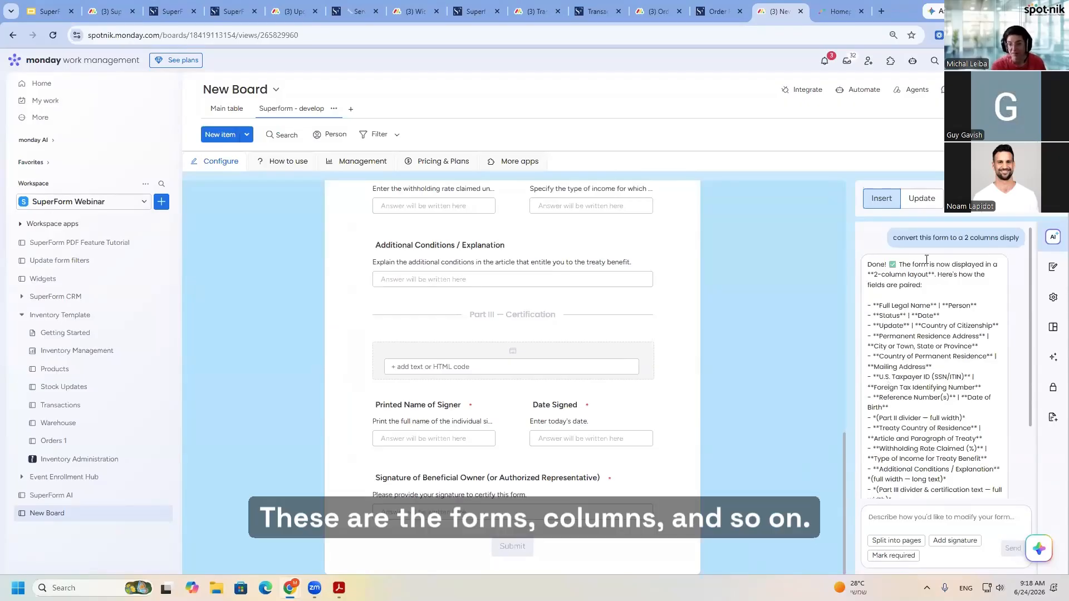
scroll(897, 329, down, 3)
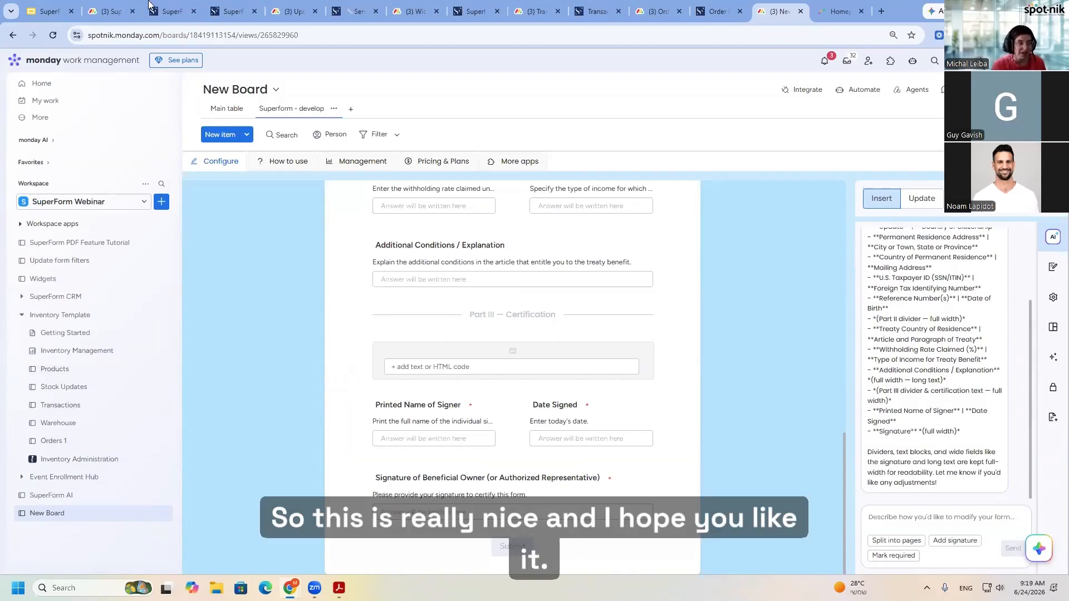
- Switch to the Google Slides presentation and show slide 15 with the spot-nik app overview
mouse_move(49, 5)
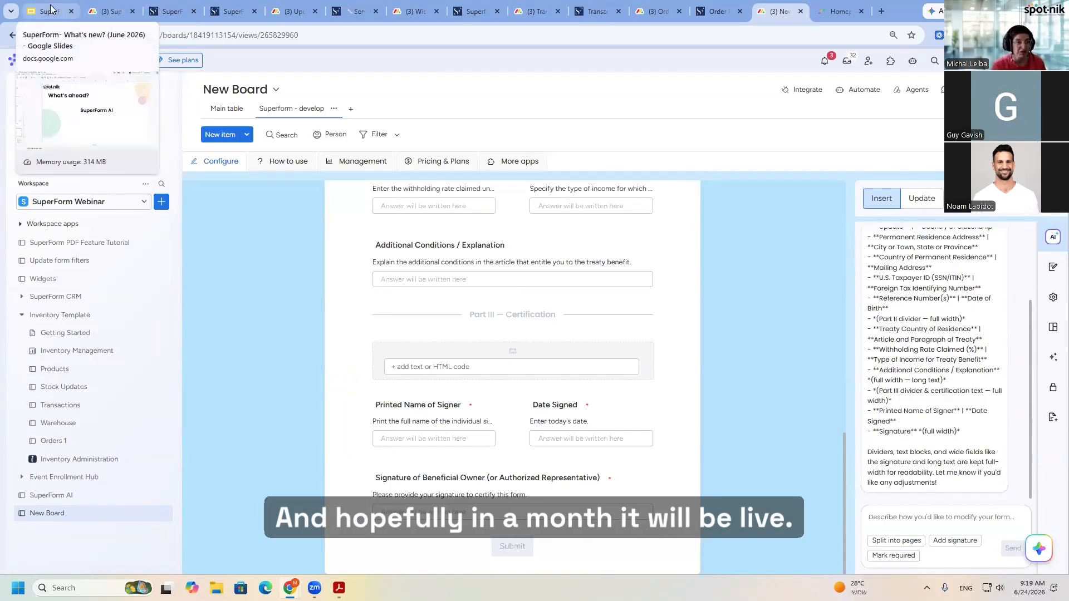
click(50, 7)
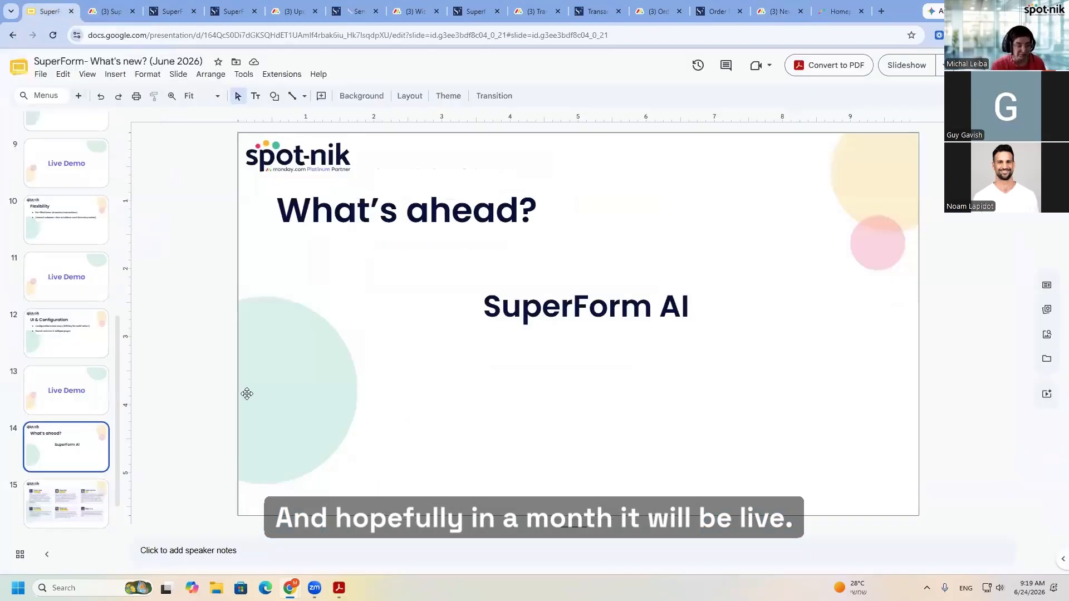
click(93, 498)
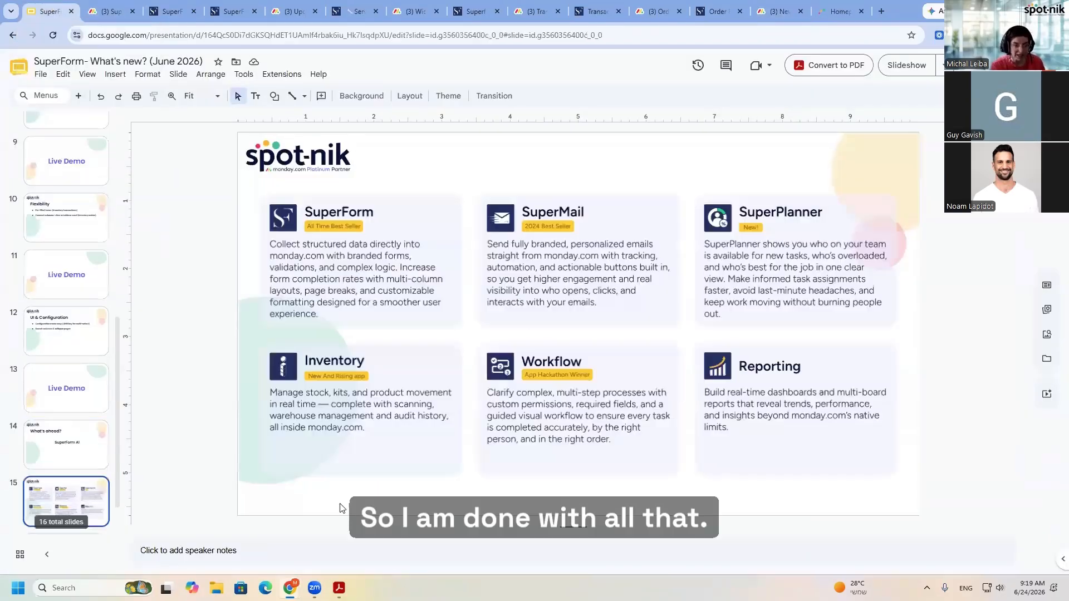